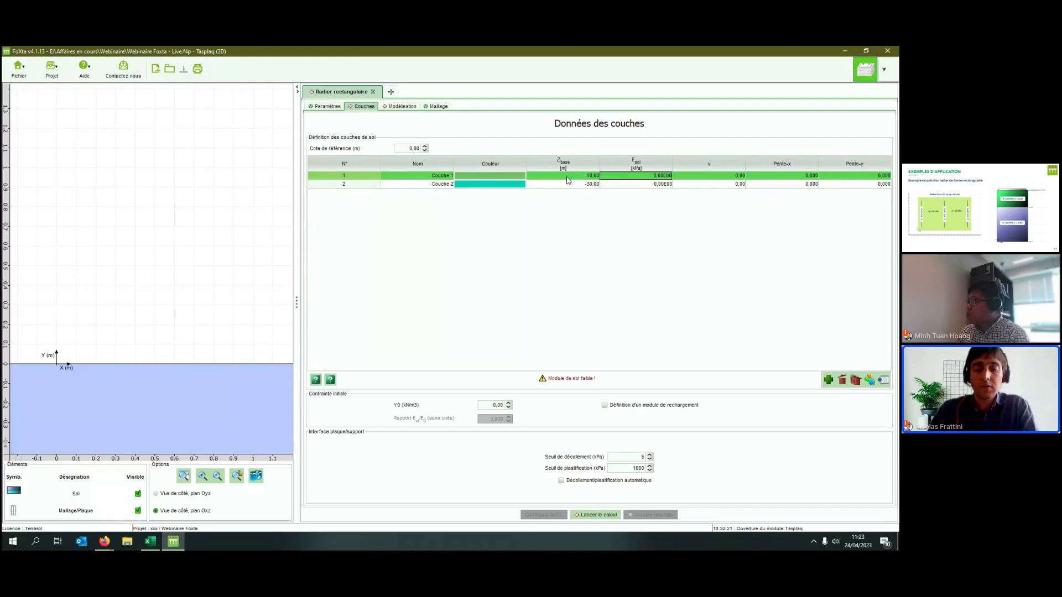
# Set the soil modulus Esol to 20000 kPa for Couche 1 and 50000 kPa for Couche 2.
pyautogui.click(627, 177)
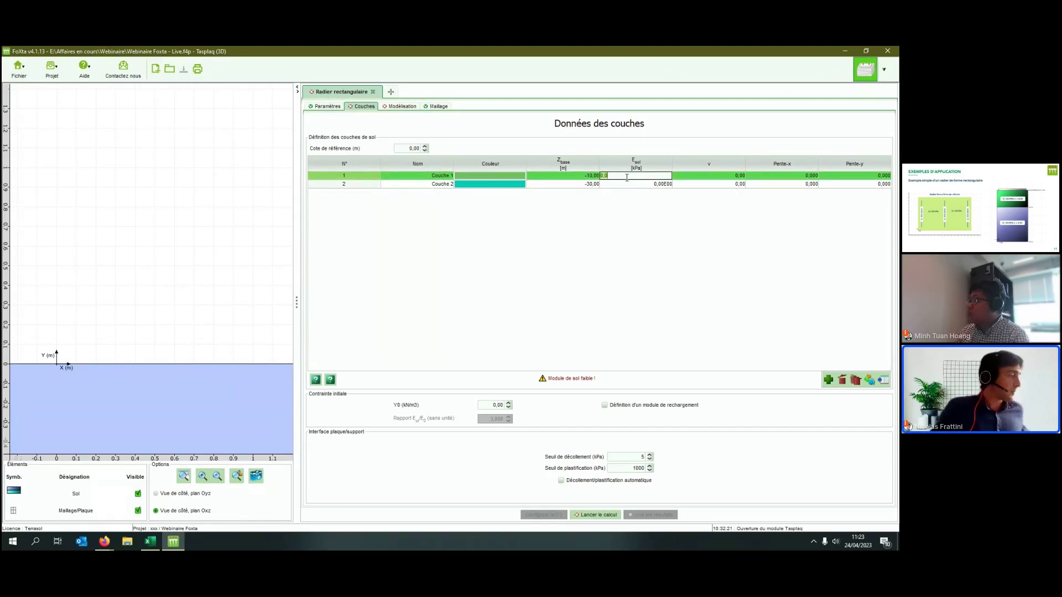
pyautogui.write('20000')
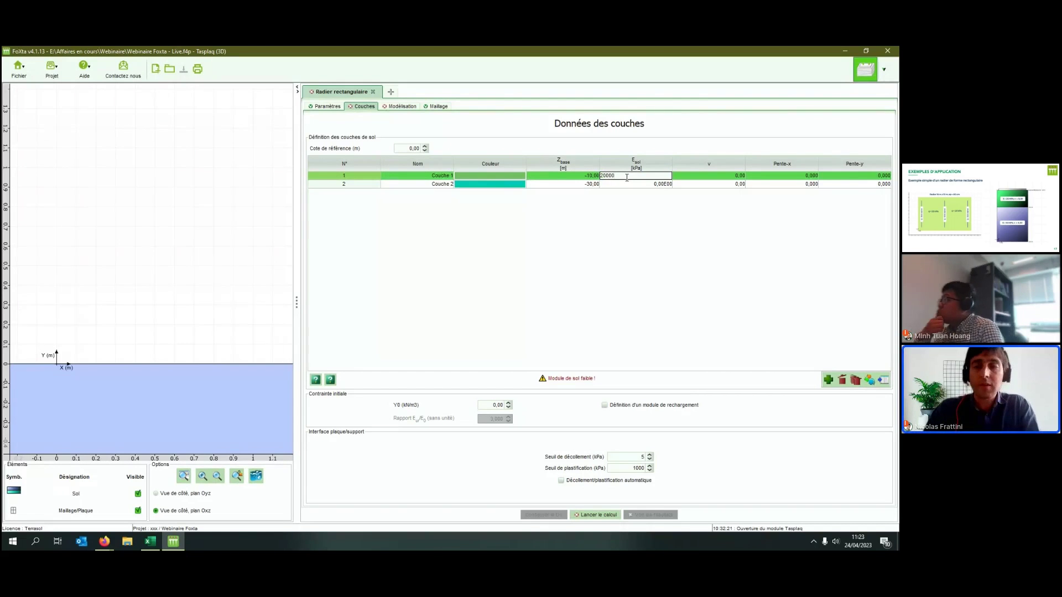
pyautogui.press('Return')
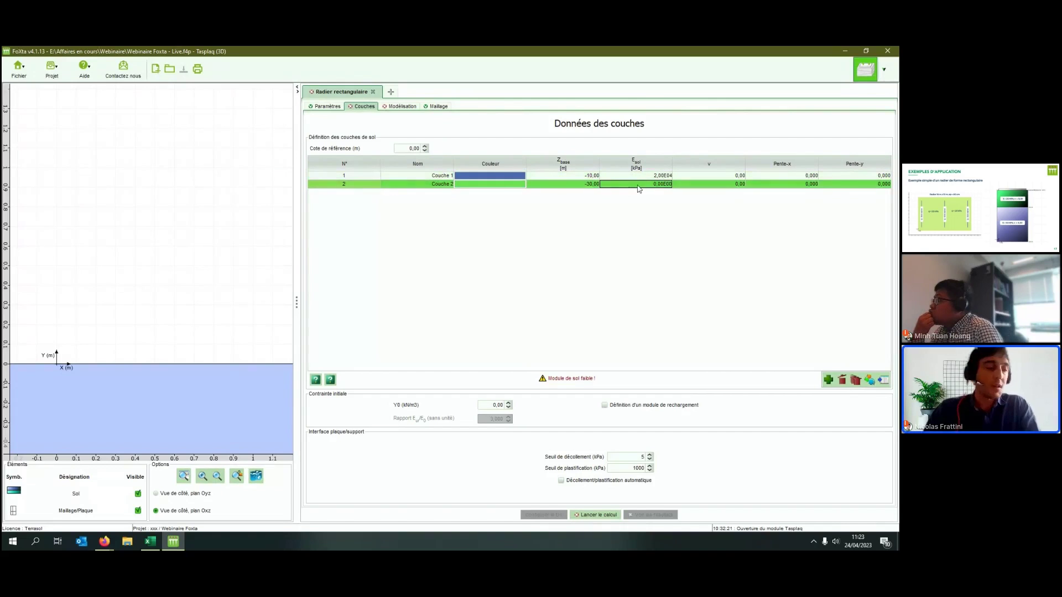
pyautogui.write('0,05900')
pyautogui.press('BackSpace')
pyautogui.press('BackSpace')
pyautogui.write('0000')
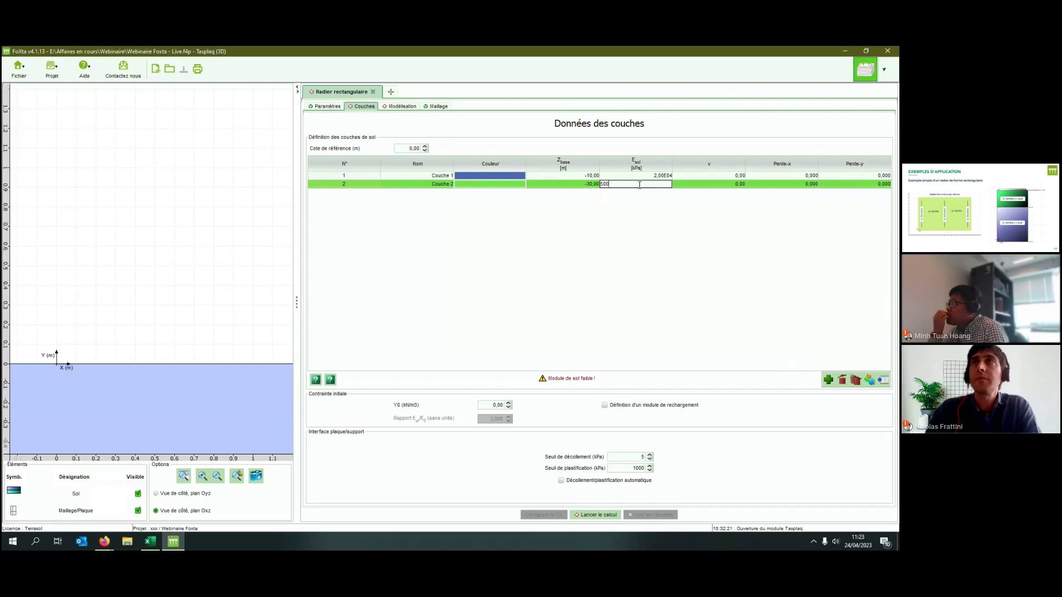
pyautogui.press('Return')
pyautogui.click(642, 218)
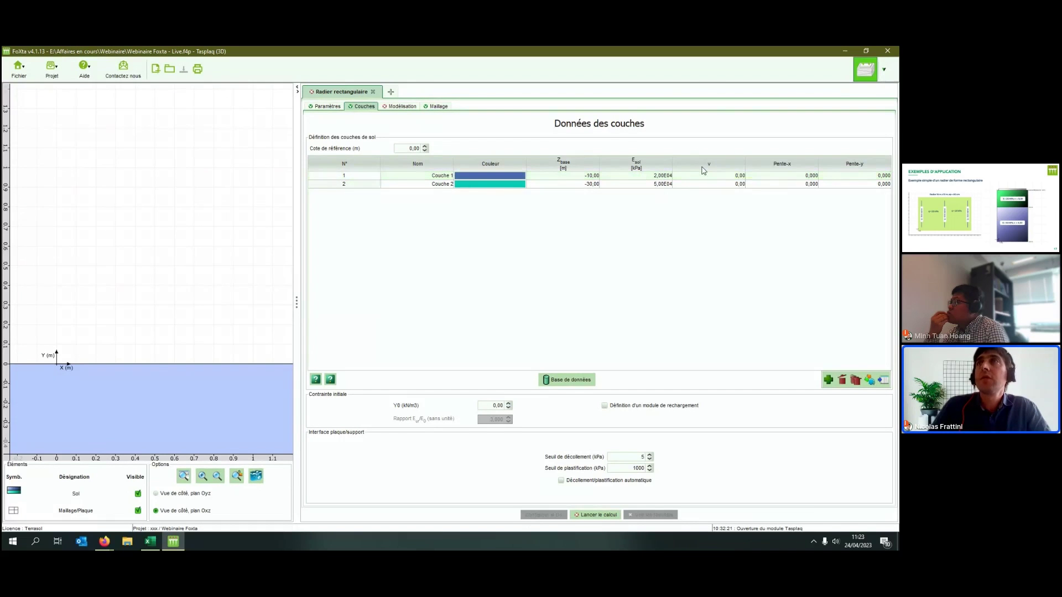
# Fill the whole Poisson's ratio (ν) column of the soil layers with 0.33 and view the full soil profile.
pyautogui.moveTo(704, 165)
pyautogui.click(722, 182)
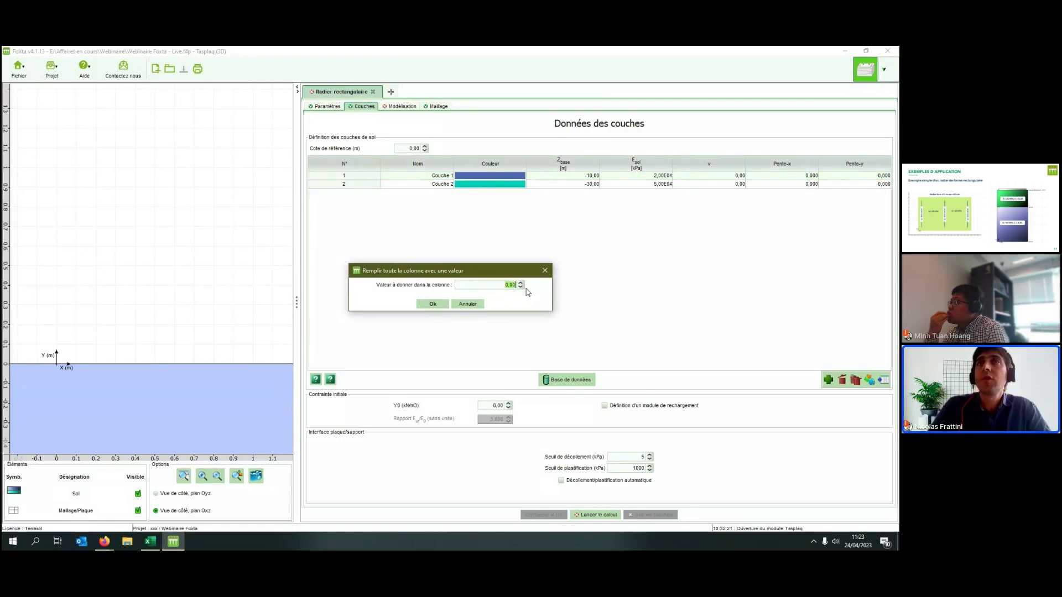
pyautogui.press('BackSpace')
pyautogui.press('BackSpace')
pyautogui.press('BackSpace')
pyautogui.press('BackSpace')
pyautogui.write('0')
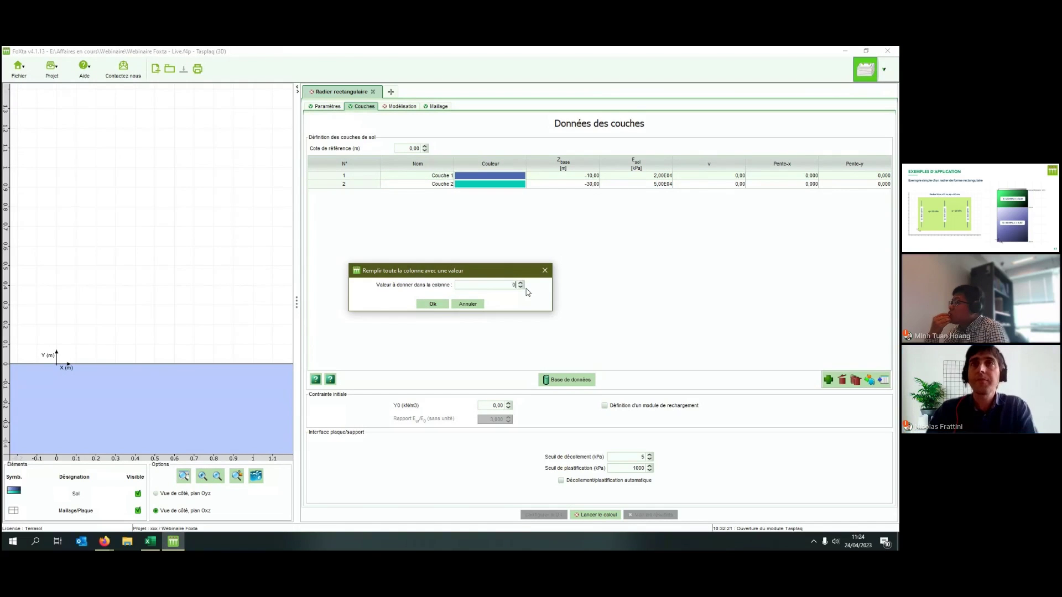
pyautogui.click(432, 304)
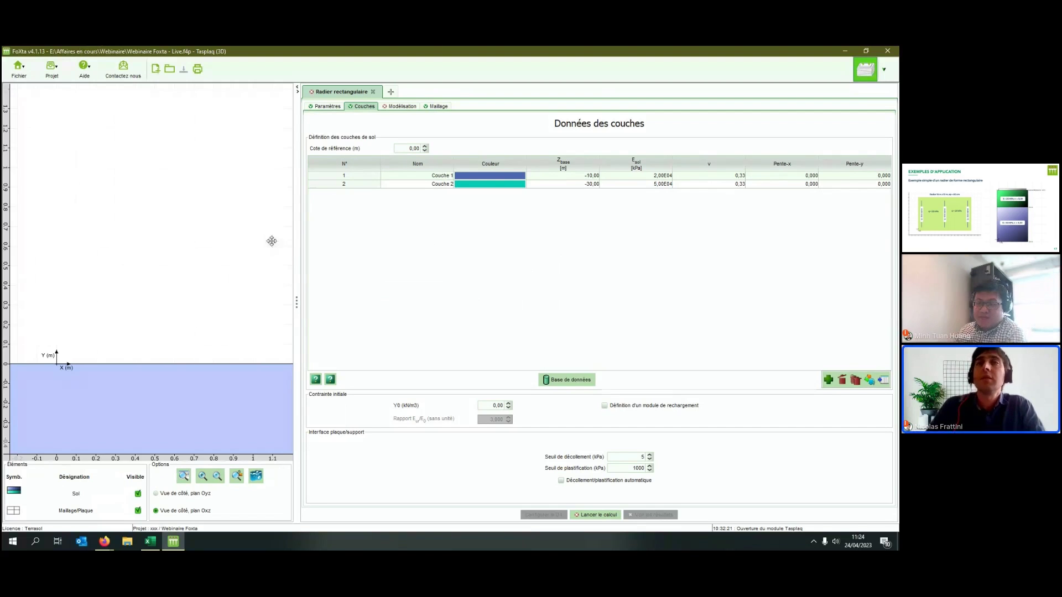
pyautogui.scroll(-2, 238, 238)
pyautogui.scroll(-6, 238, 238)
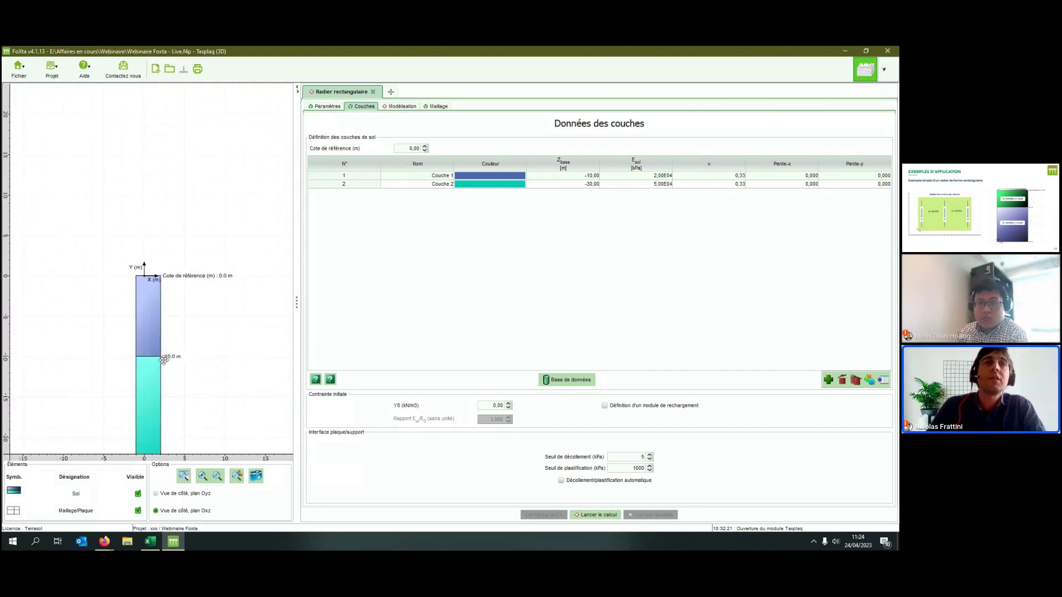
pyautogui.scroll(2, 150, 405)
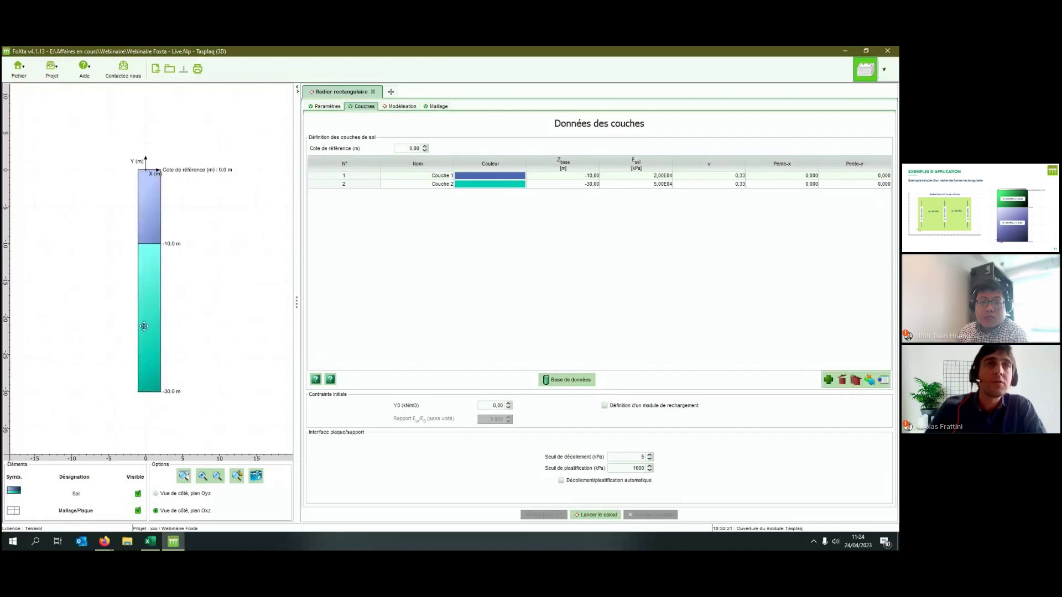
pyautogui.scroll(2, 184, 140)
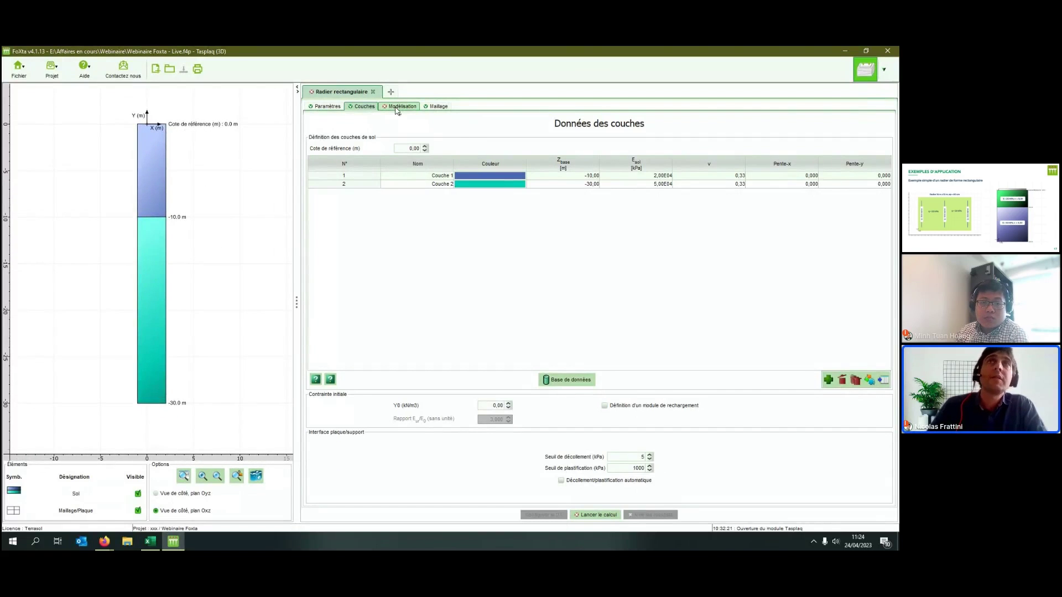
# Create a new plate entity in the project modelling with Young's modulus 1e7 kPa, Poisson's ratio 0.15 and thickness 0.8 m.
pyautogui.click(396, 108)
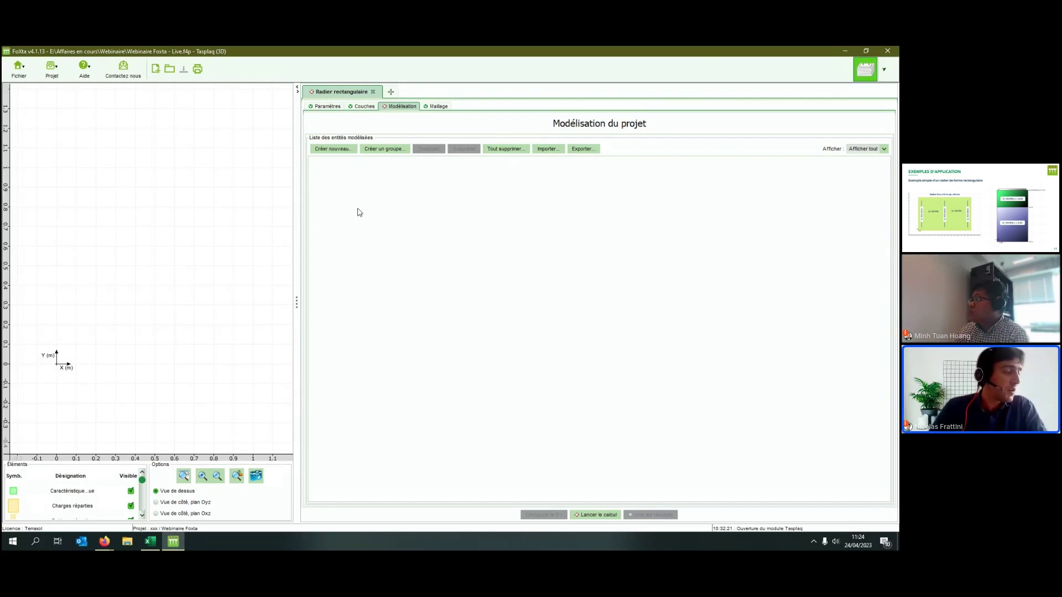
pyautogui.click(335, 151)
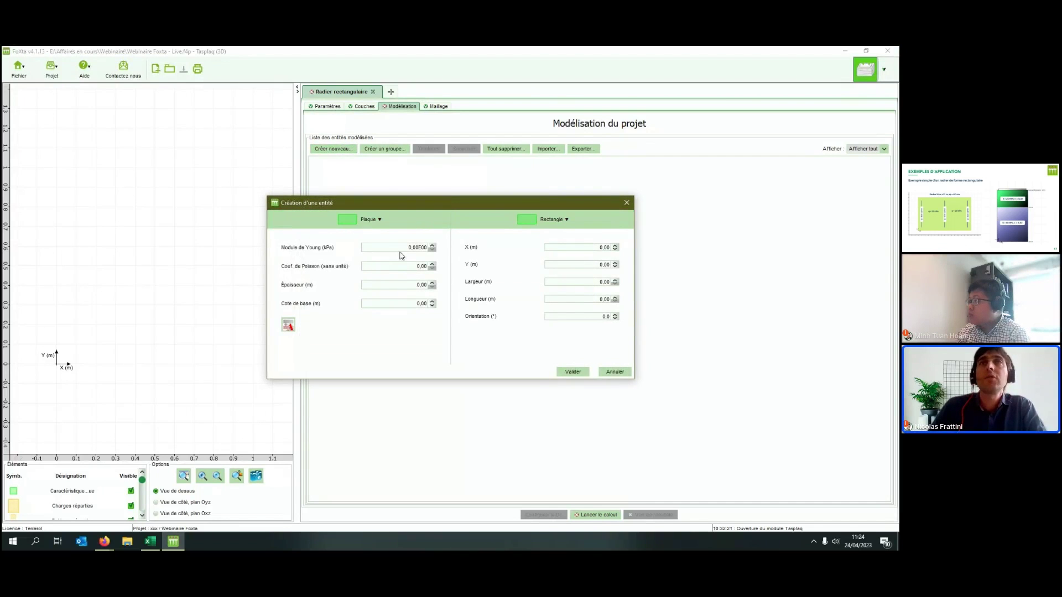
pyautogui.moveTo(400, 256); pyautogui.dragTo(446, 256)
pyautogui.write('1e7')
pyautogui.press('Tab')
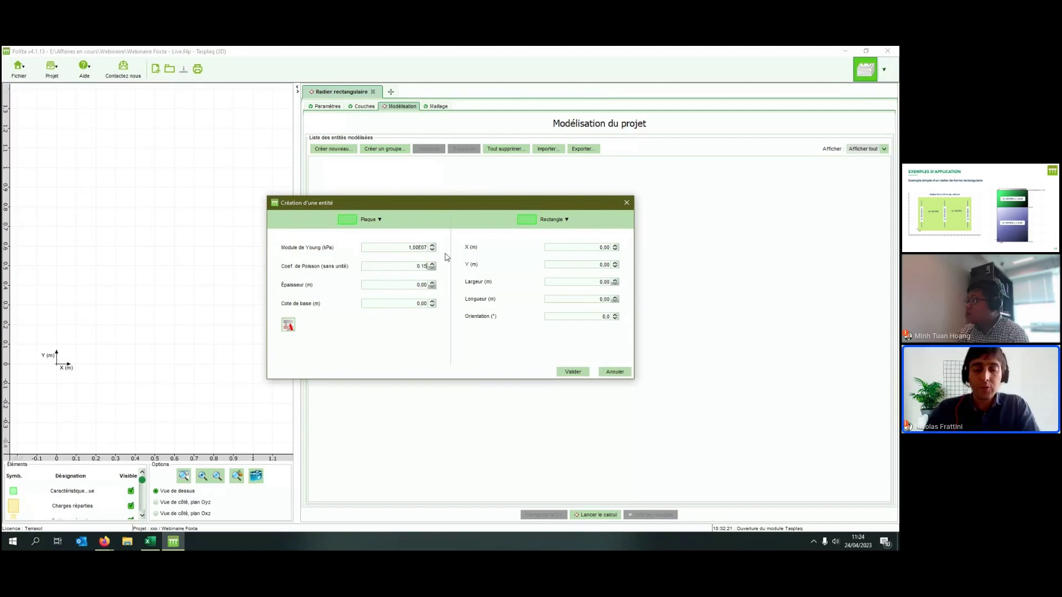
pyautogui.press('Tab')
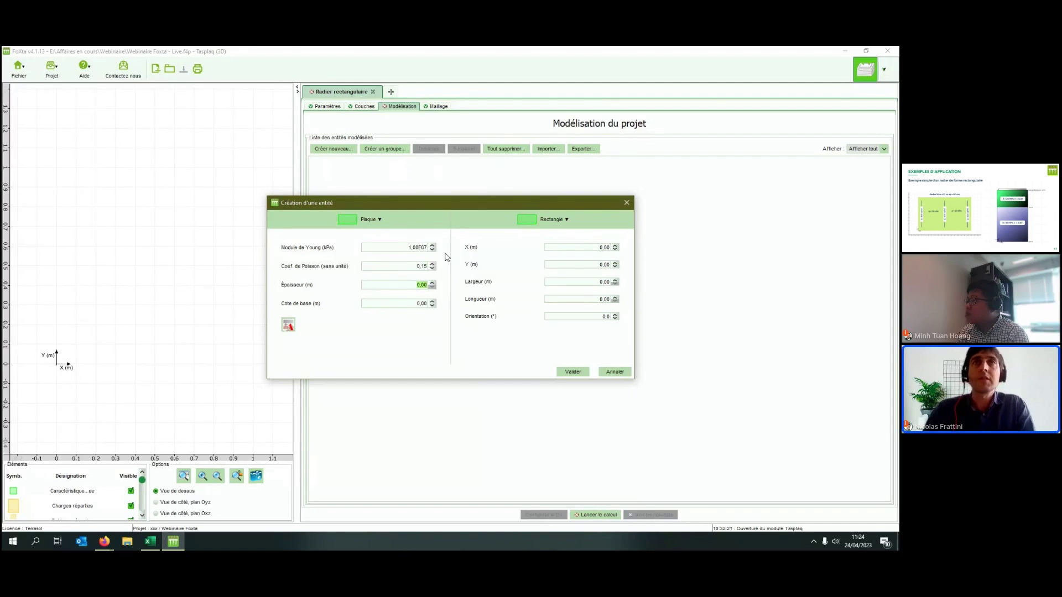
pyautogui.write('0.8')
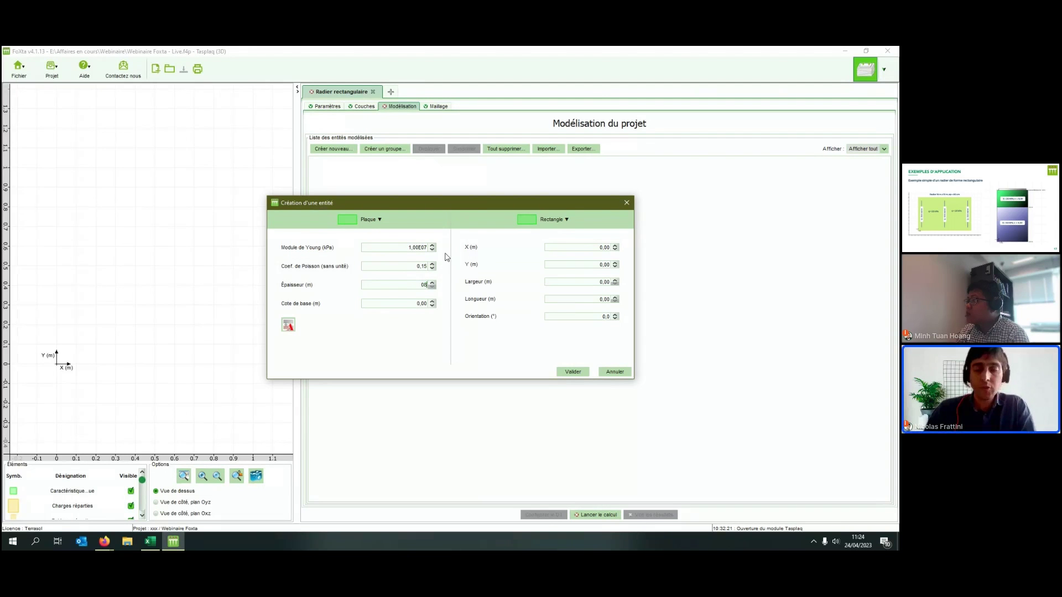
pyautogui.press('Return')
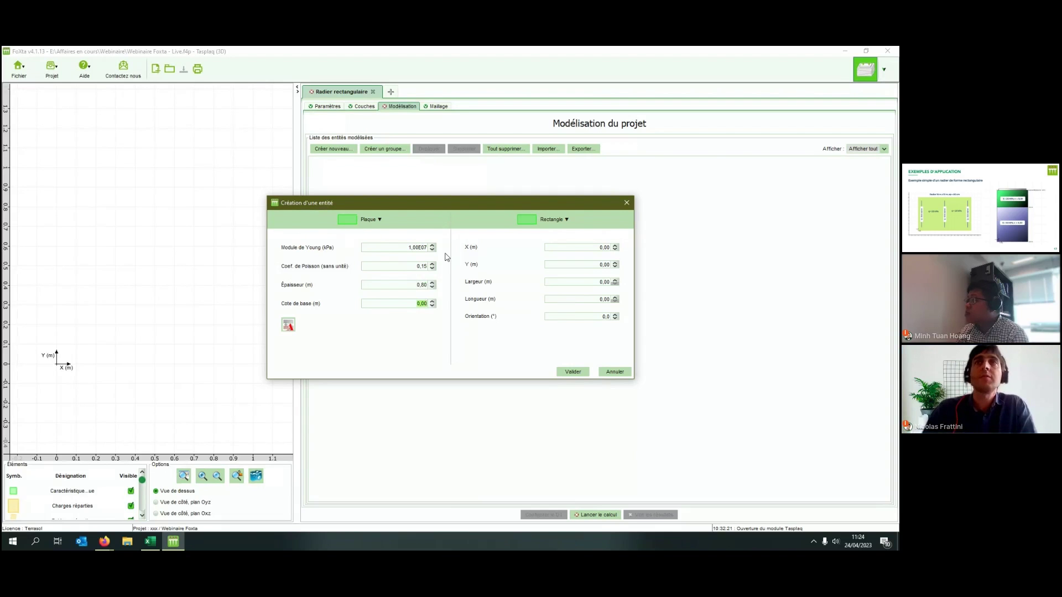
# Define the plate as a rectangle at the origin, 16 m wide and 10 m long, and validate it.
pyautogui.click(577, 247)
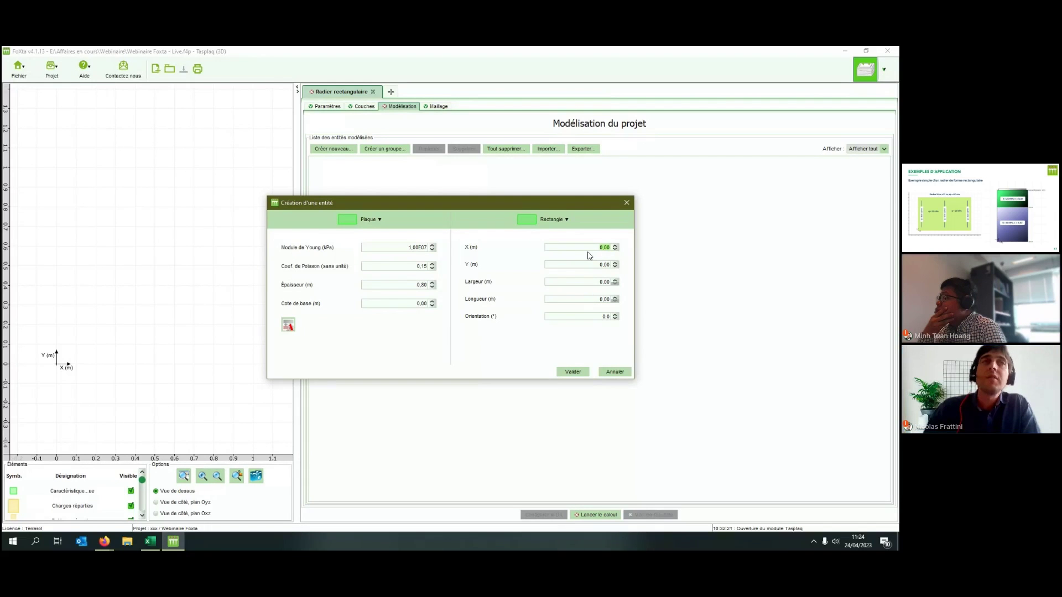
pyautogui.press('Tab')
pyautogui.press('Tab')
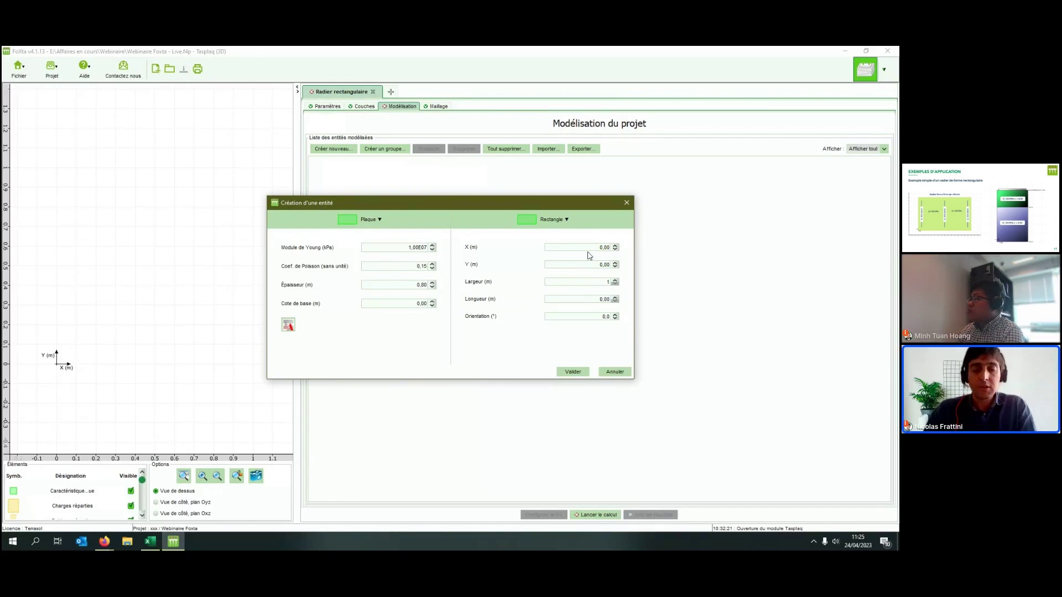
pyautogui.press('Tab')
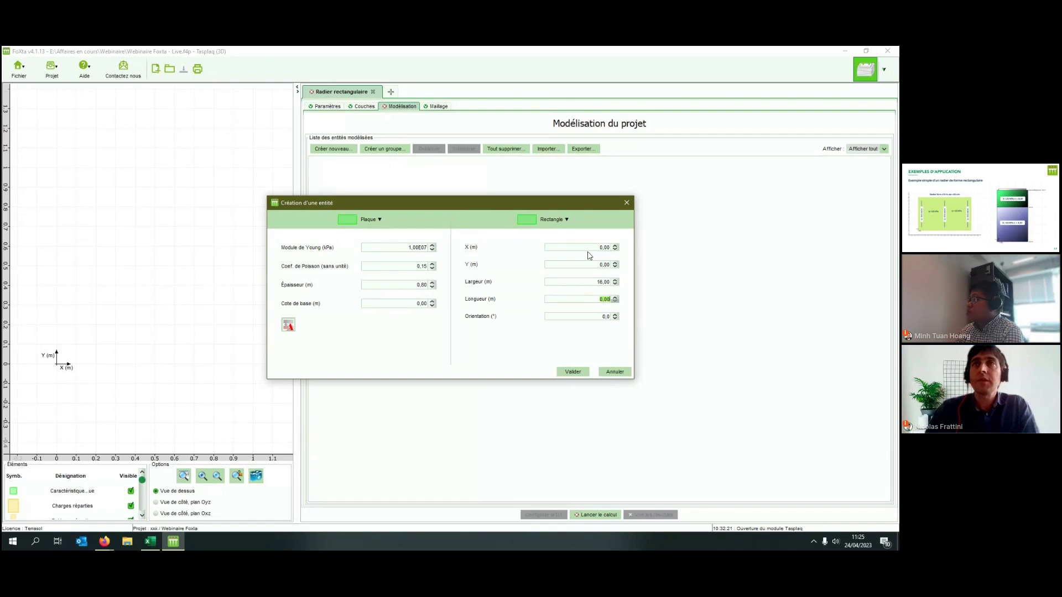
pyautogui.press('Tab')
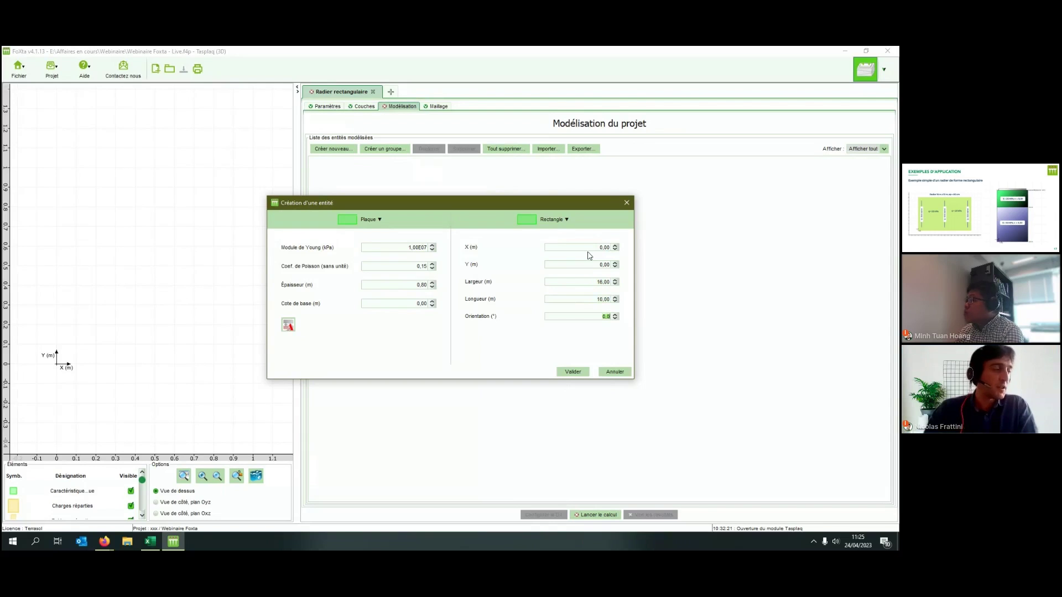
pyautogui.click(573, 371)
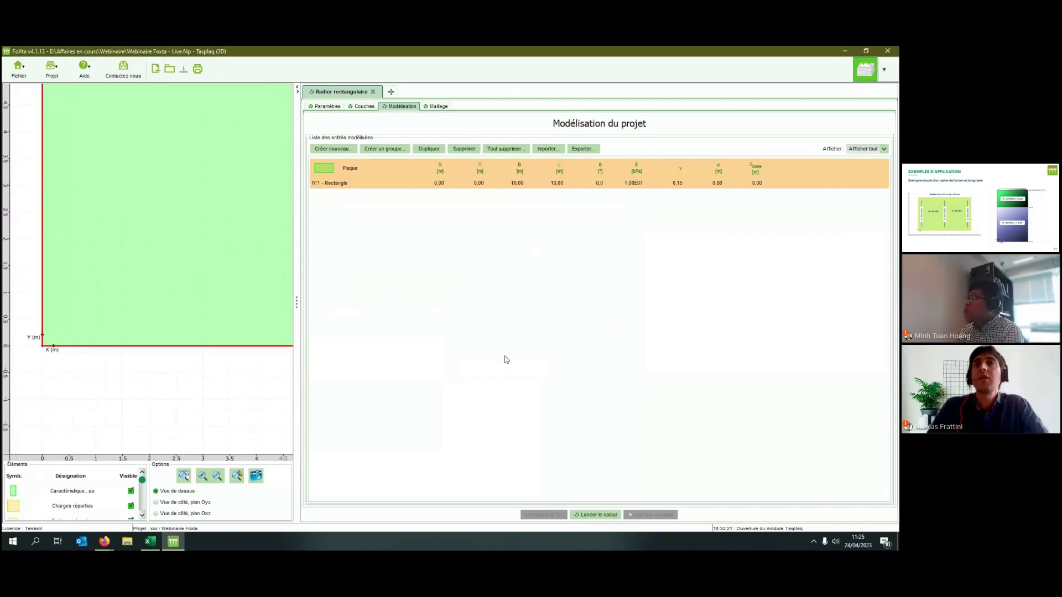
pyautogui.click(354, 185)
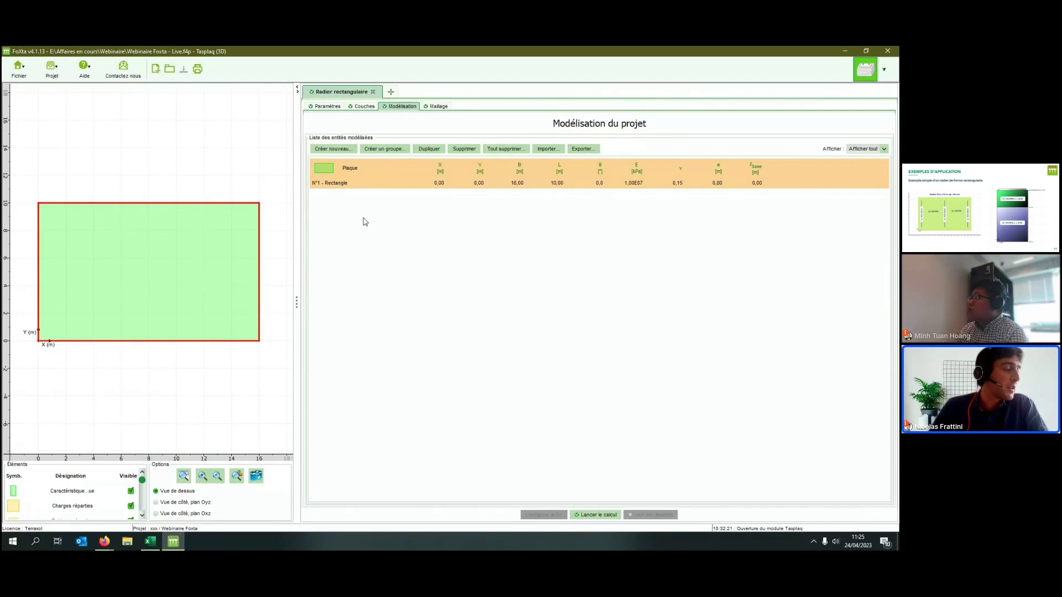
# Create a new surface entity of type Surcharge répartie with a density of 20 kPa.
pyautogui.click(343, 151)
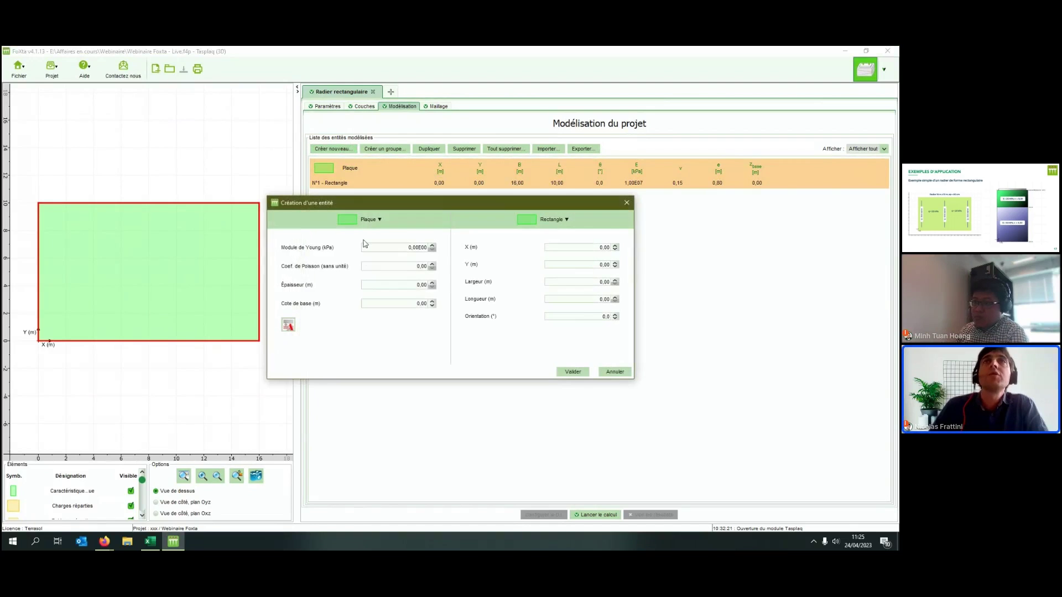
pyautogui.click(367, 222)
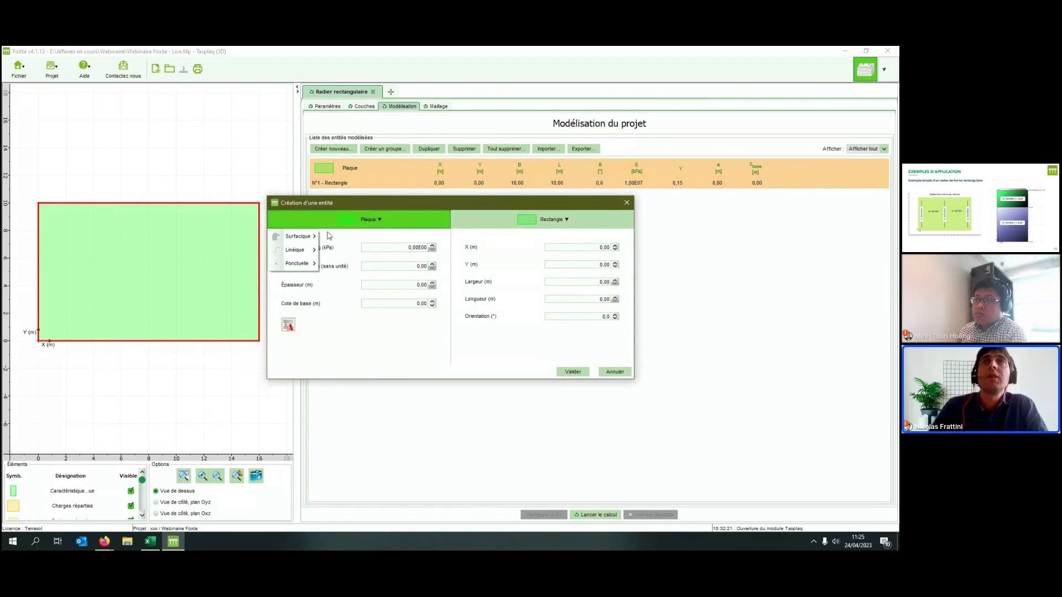
pyautogui.moveTo(298, 236)
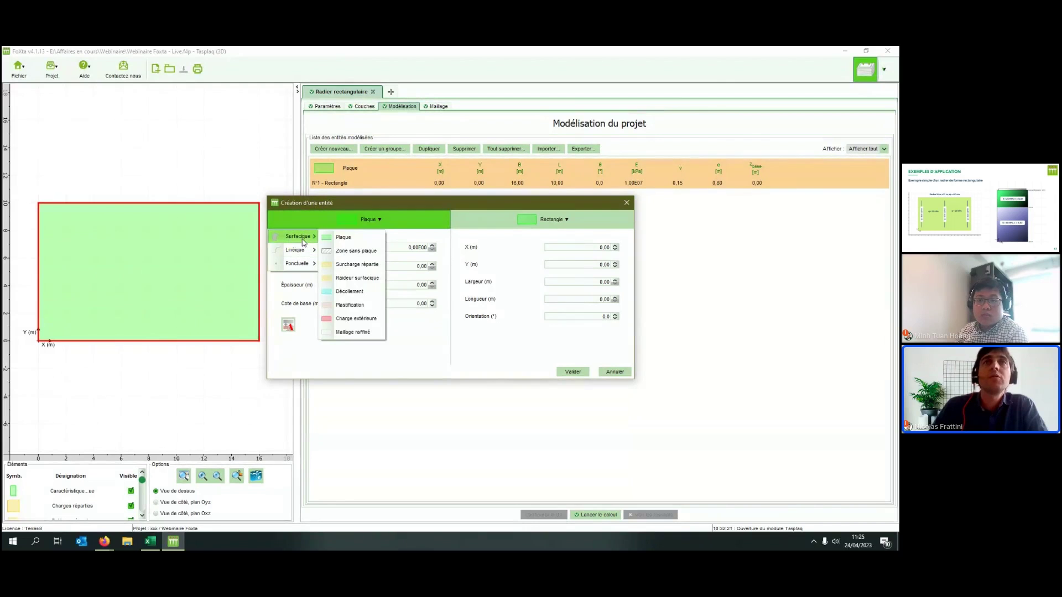
pyautogui.click(349, 265)
pyautogui.click(390, 250)
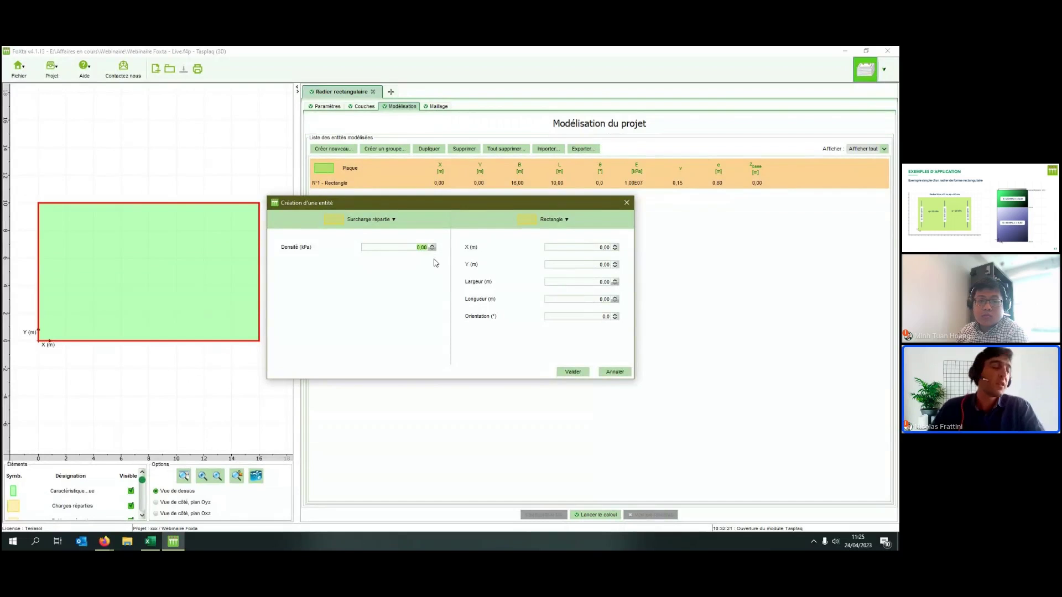
pyautogui.write('20')
pyautogui.press('Tab')
# Apply the distributed surcharge over a 16 m by 10 m rectangle at the origin and validate it.
pyautogui.click(579, 245)
pyautogui.click(615, 251)
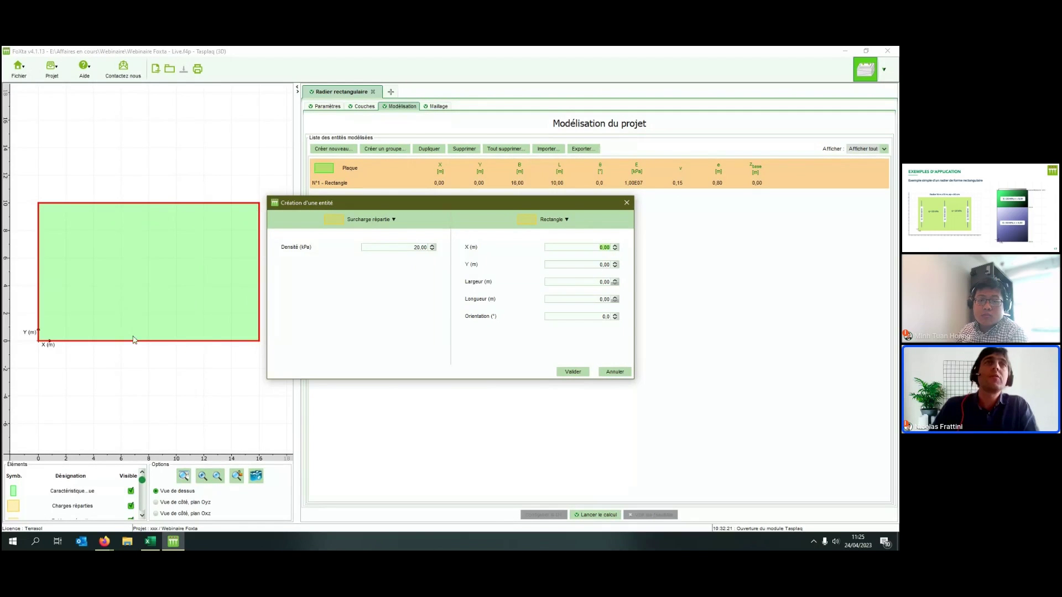
pyautogui.click(580, 265)
pyautogui.click(600, 283)
pyautogui.write('16')
pyautogui.press('Tab')
pyautogui.write('10')
pyautogui.click(573, 372)
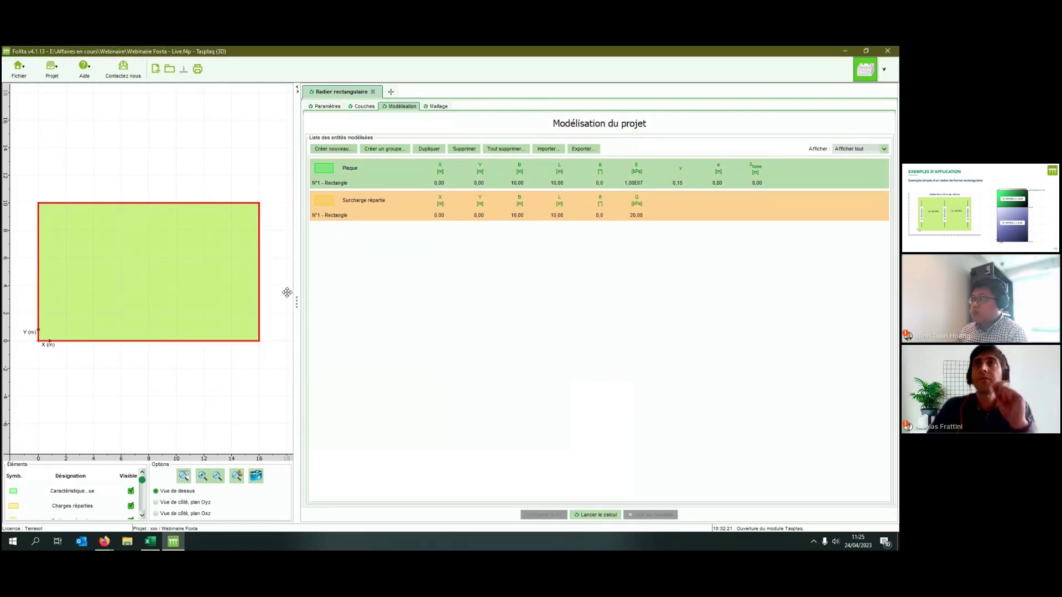
# Check the plate and the distributed surcharge by highlighting each on the plan view, then clear the selection.
pyautogui.click(387, 256)
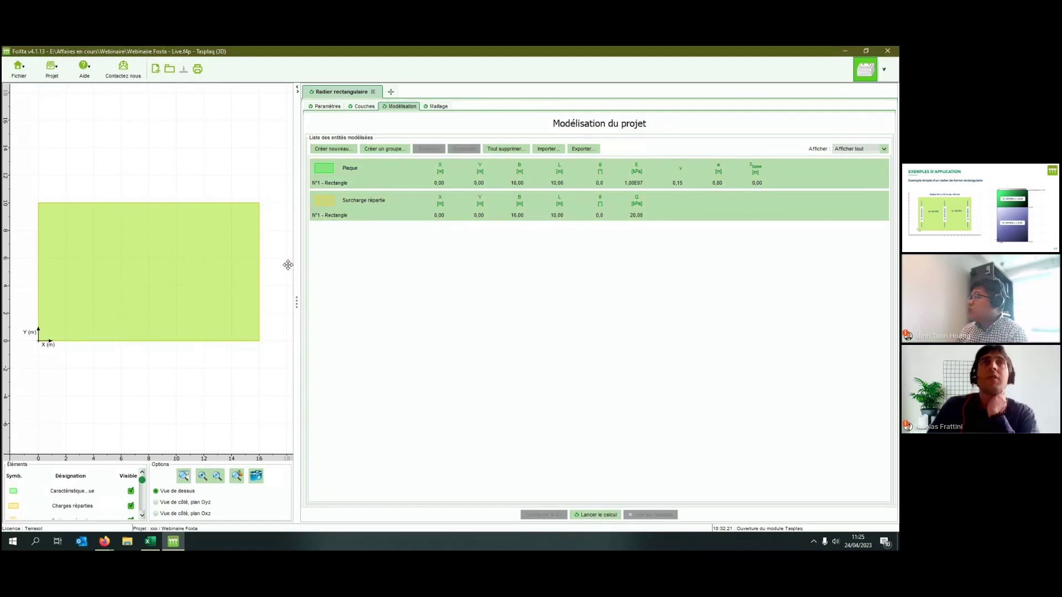
pyautogui.click(356, 182)
pyautogui.click(355, 212)
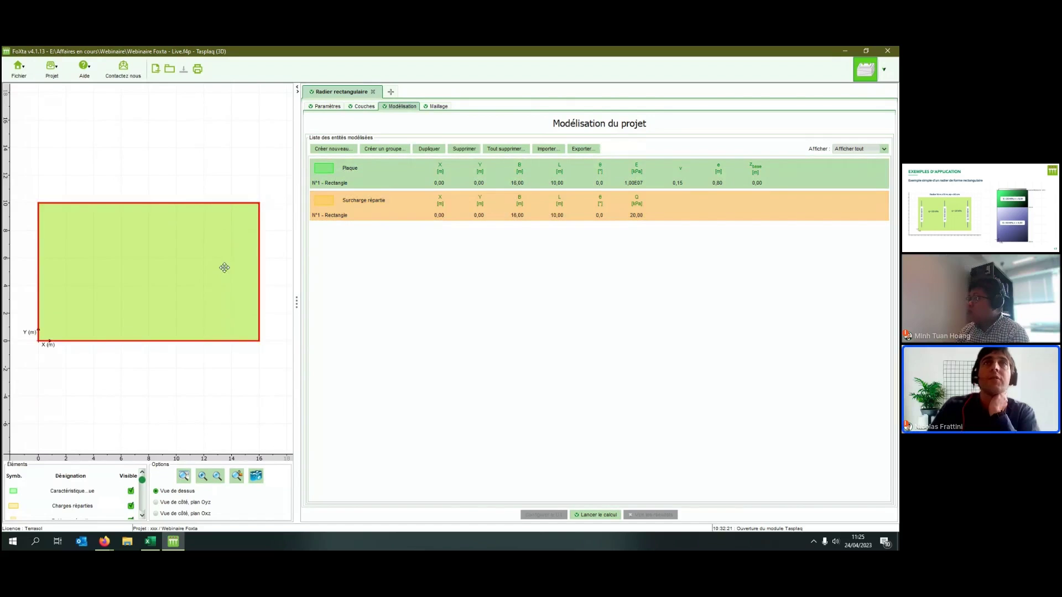
pyautogui.click(356, 255)
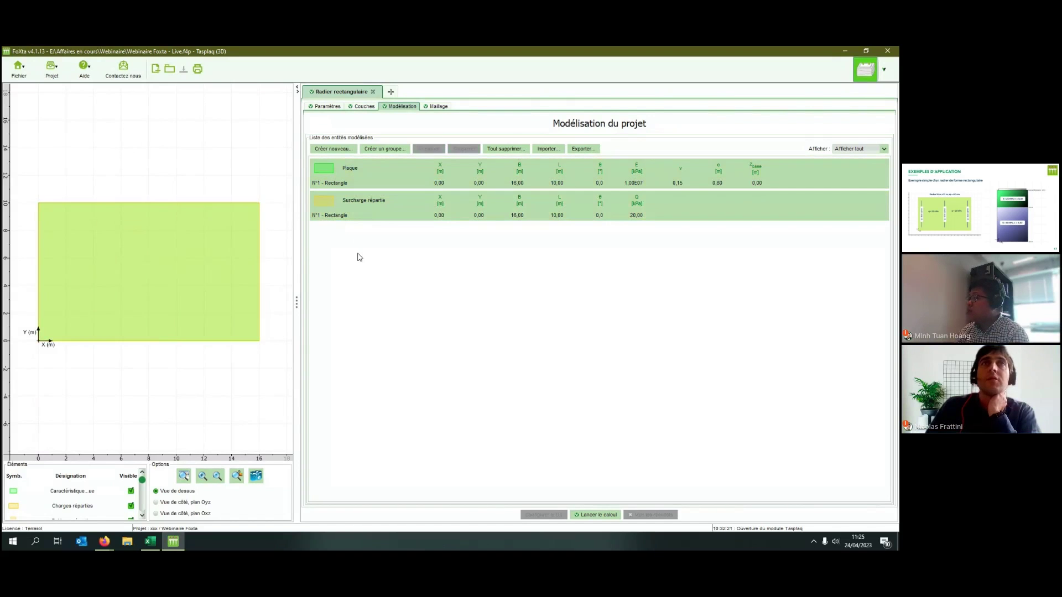
# Create a new linear entity of type Surcharge linéique with a density of 300 kN/ml.
pyautogui.click(345, 149)
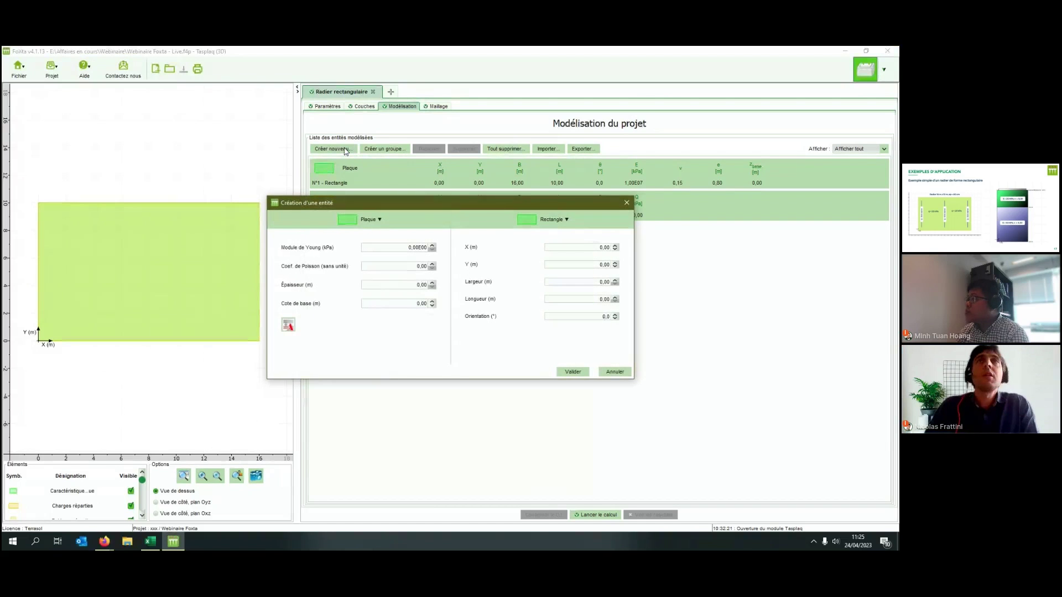
pyautogui.click(363, 219)
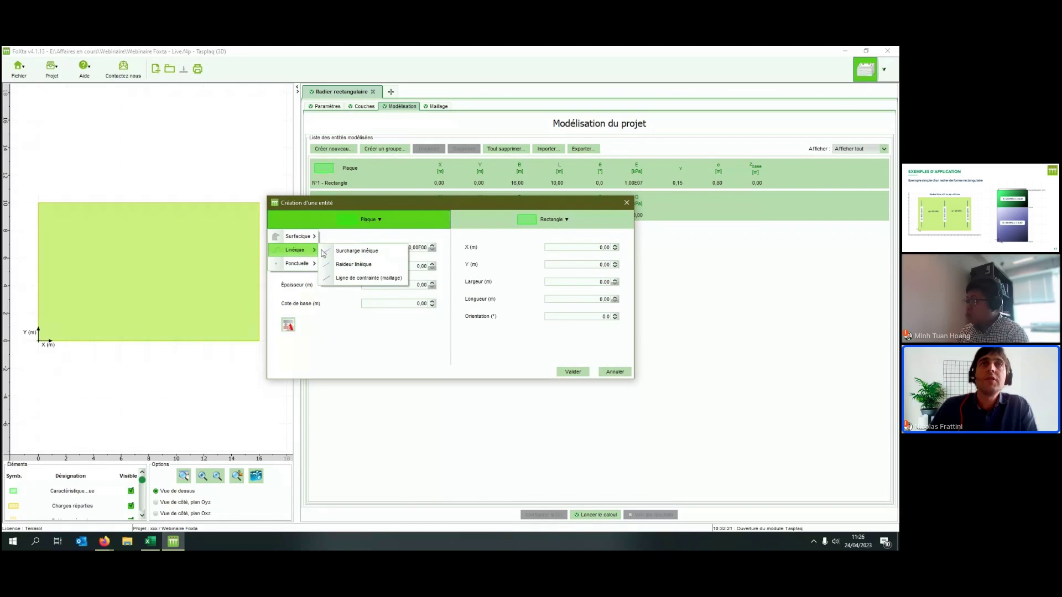
pyautogui.click(352, 255)
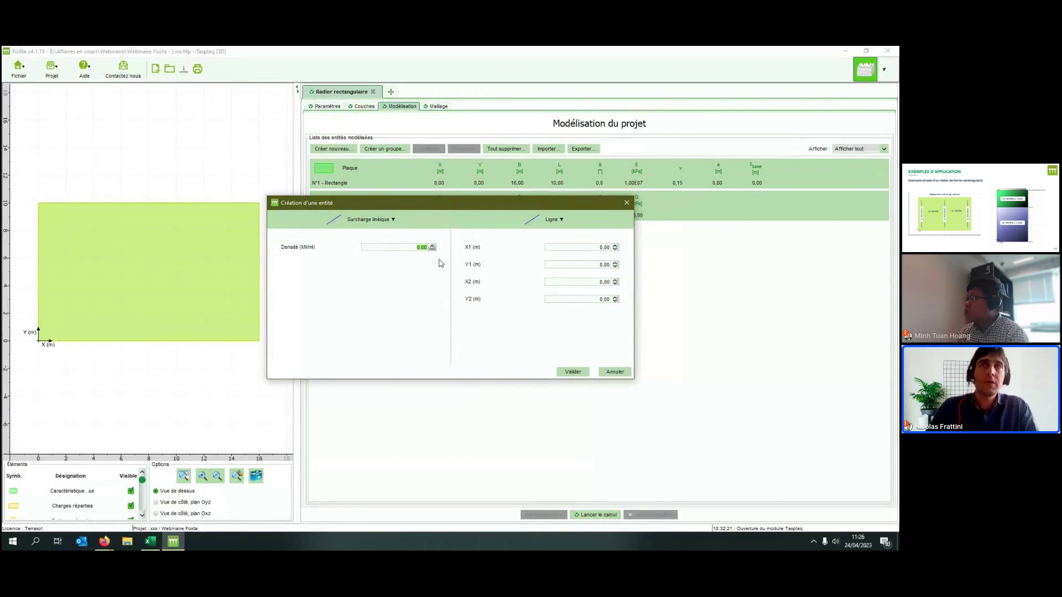
pyautogui.write('300')
pyautogui.press('Tab')
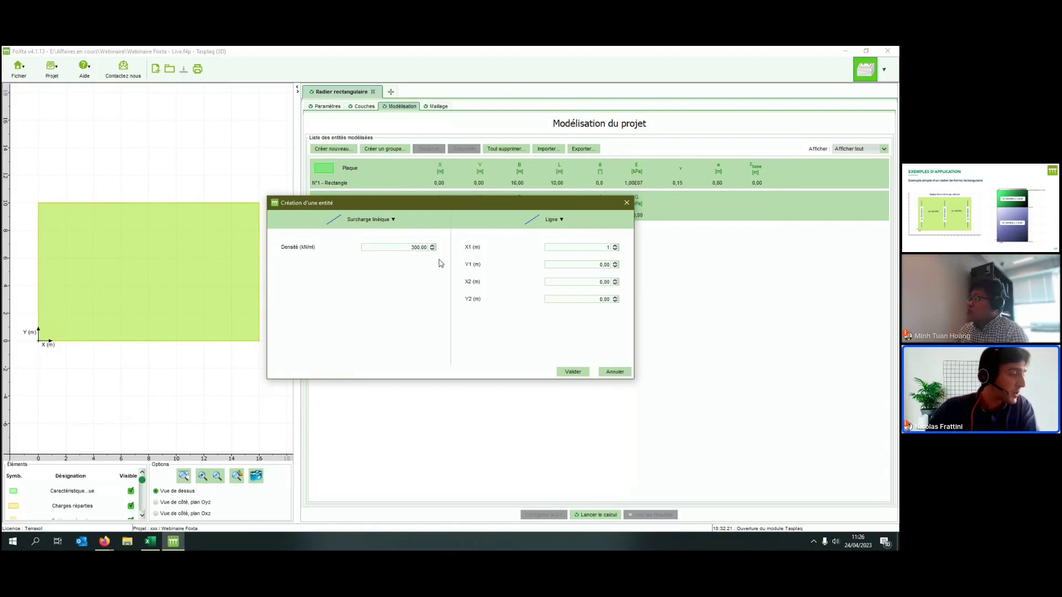
# Place the 300 kN/ml line load from X 1, Y 1 to X 1, Y 9 m and validate it.
pyautogui.press('Tab')
pyautogui.write('1')
pyautogui.press('Tab')
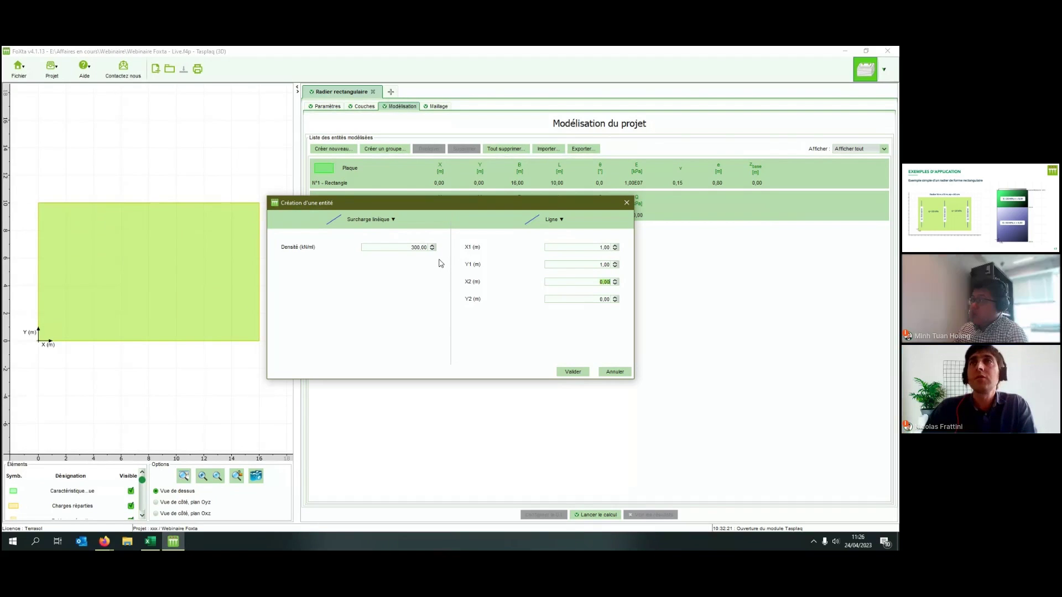
pyautogui.write('1')
pyautogui.press('Tab')
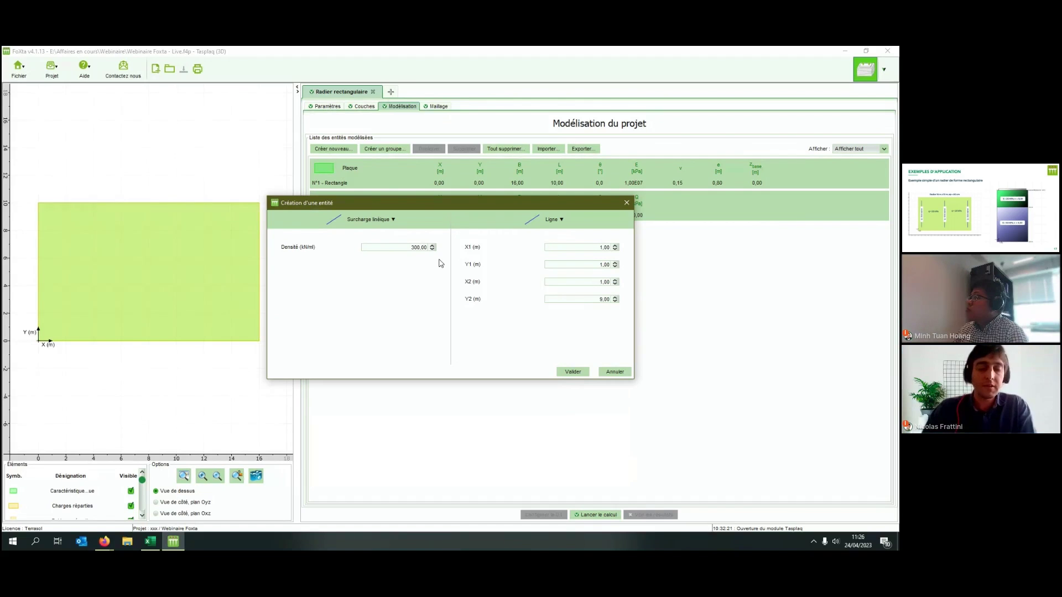
pyautogui.click(572, 372)
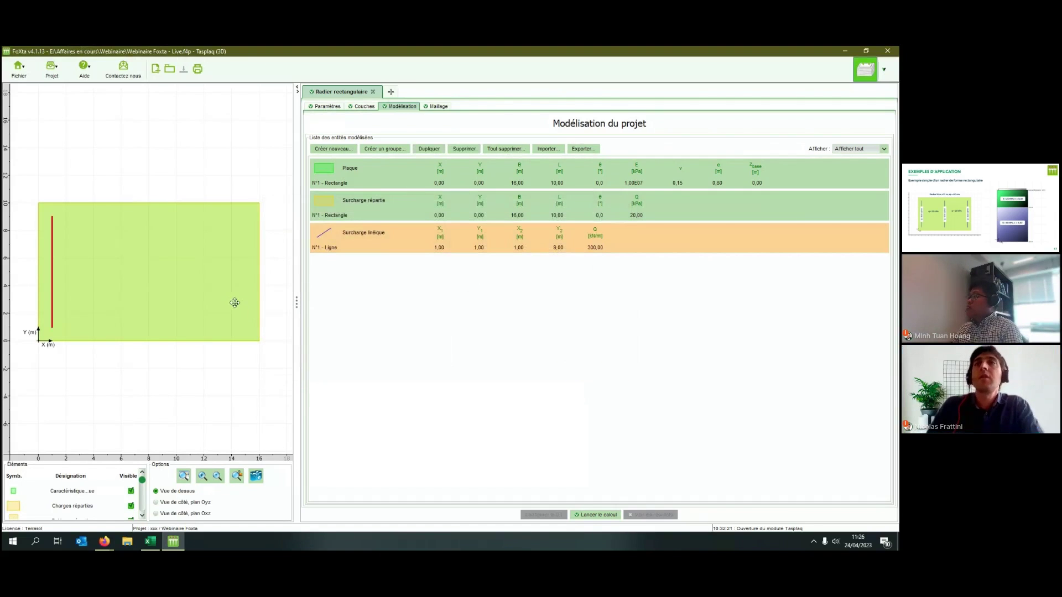
# Create a second linear entity of type Surcharge linéique with a density of 500 kN/ml.
pyautogui.click(333, 148)
pyautogui.click(369, 220)
pyautogui.moveTo(305, 255)
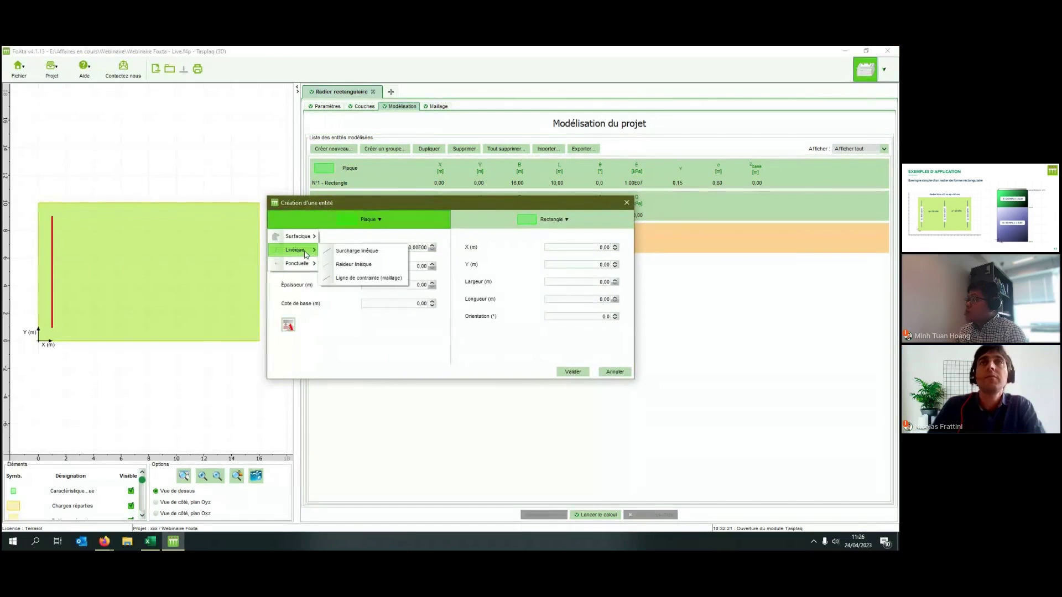
pyautogui.click(357, 250)
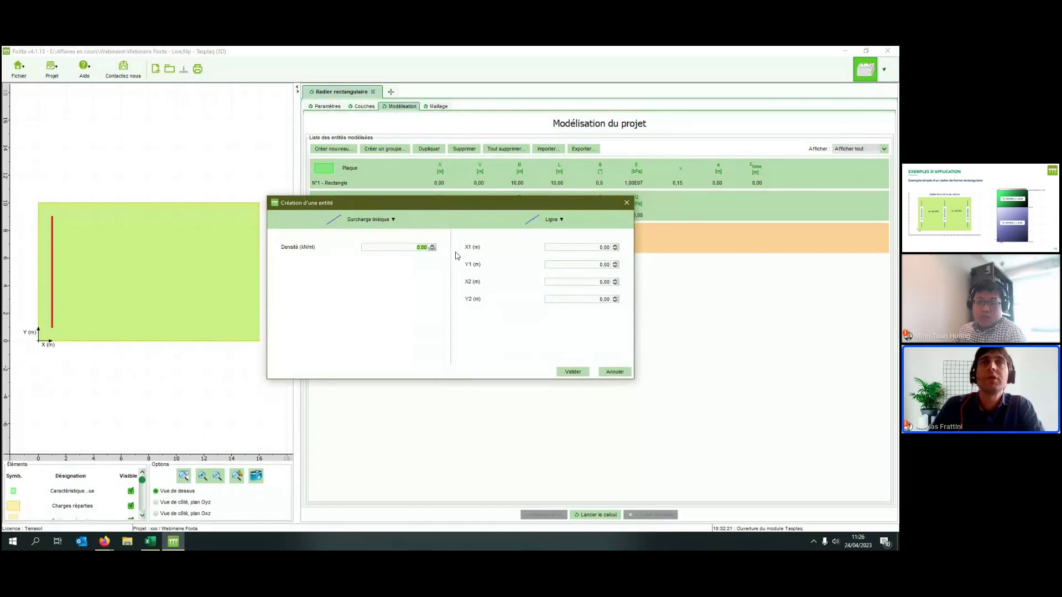
pyautogui.press('Tab')
pyautogui.press('Tab')
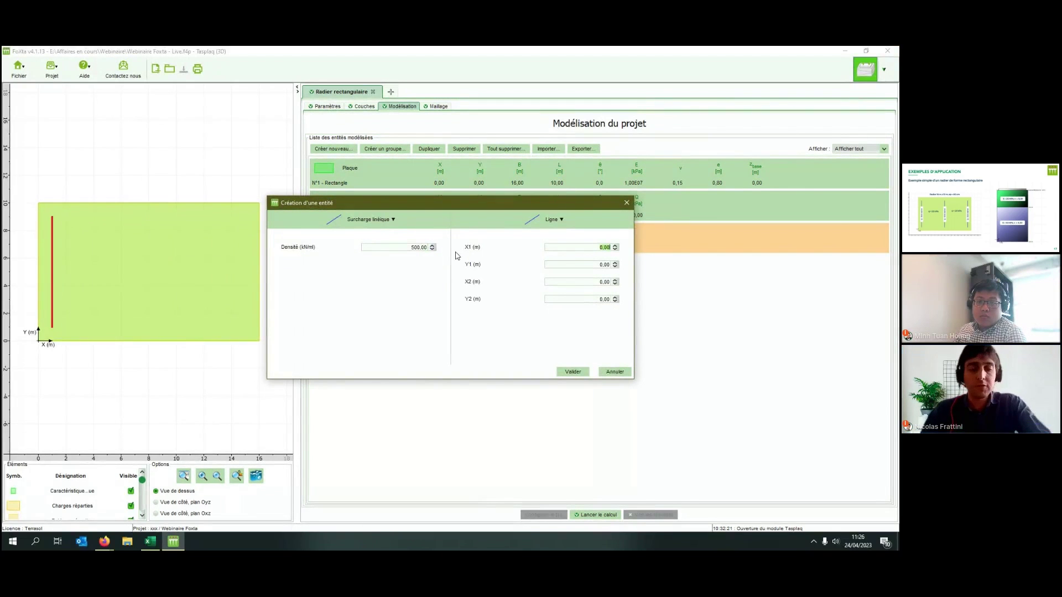
pyautogui.hotkey('shift', 'Tab')
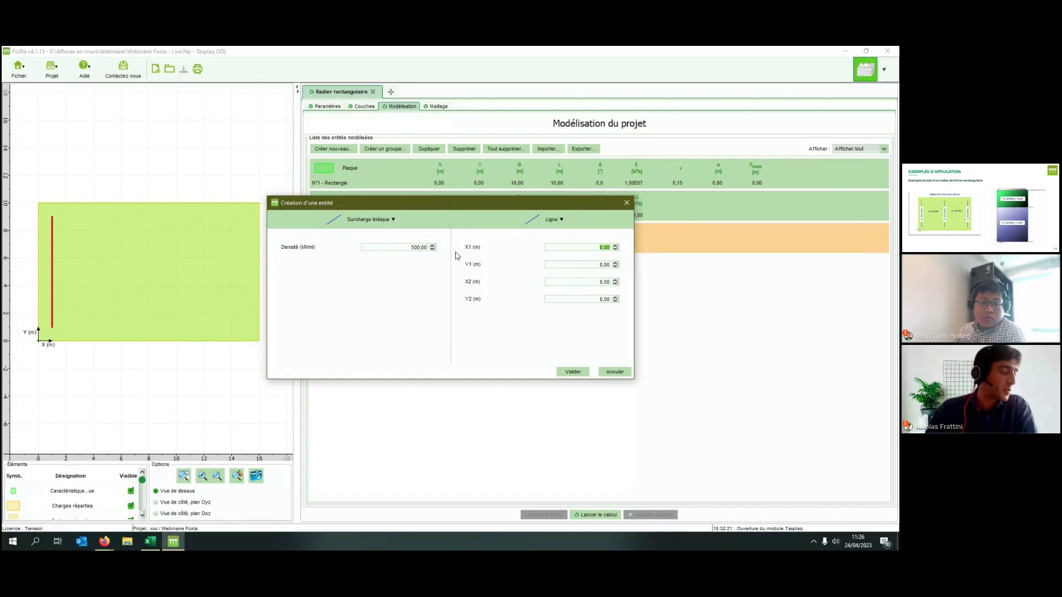
# Place the 500 kN/ml line load from X 8, Y 1 to X 8, Y 9 m and validate it.
pyautogui.write('8')
pyautogui.press('Tab')
pyautogui.write('1')
pyautogui.press('Tab')
pyautogui.press('Tab')
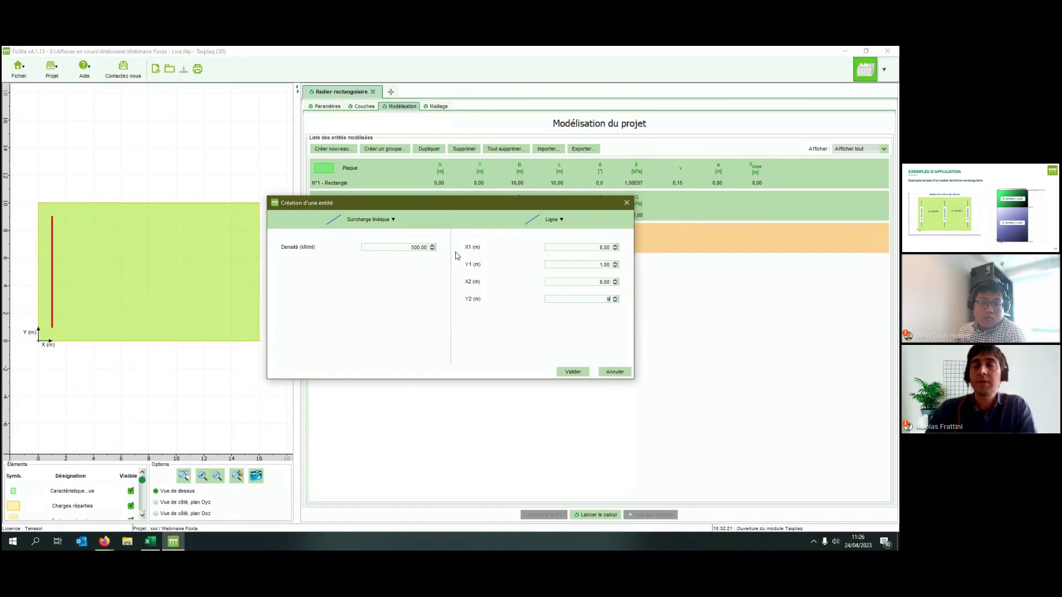
pyautogui.click(580, 373)
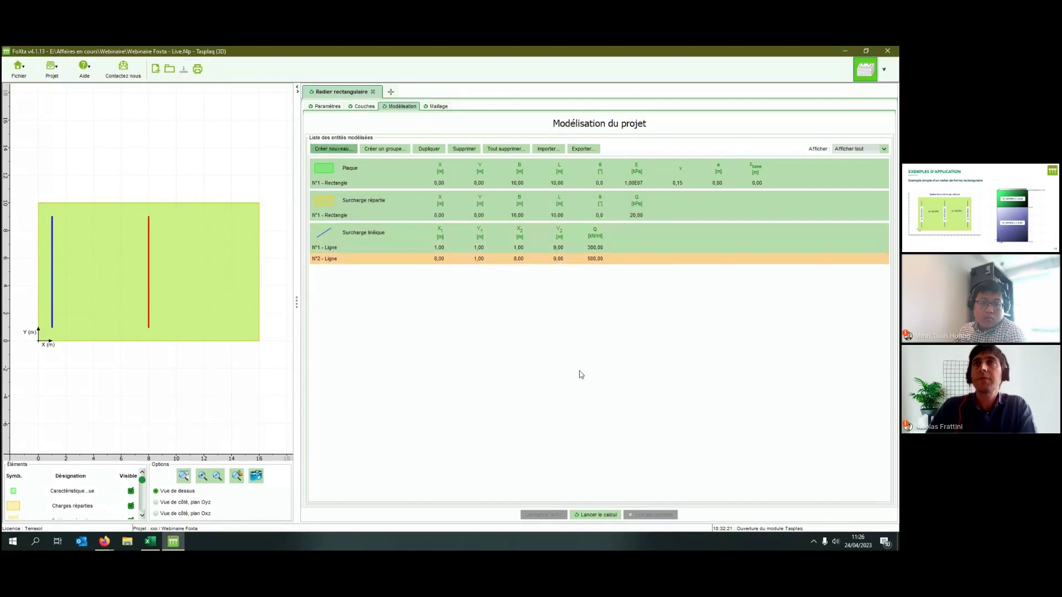
# Add a third Surcharge linéique of 300 kN/ml from X 15, Y 1 to X 15, Y 9 m, validate it and clear the selection.
pyautogui.click(332, 148)
pyautogui.click(353, 220)
pyautogui.moveTo(301, 250)
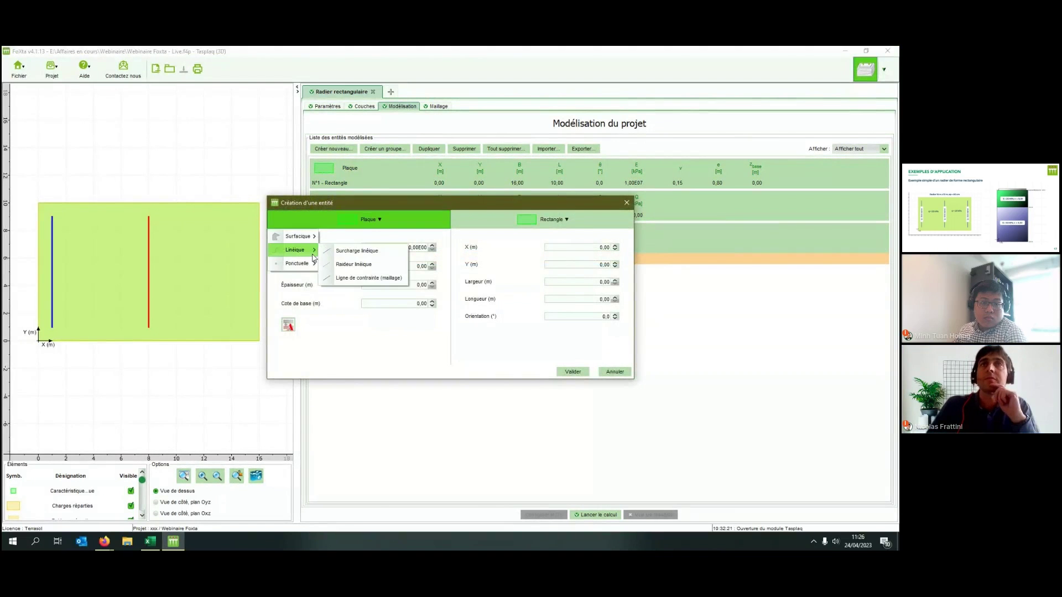
pyautogui.click(349, 249)
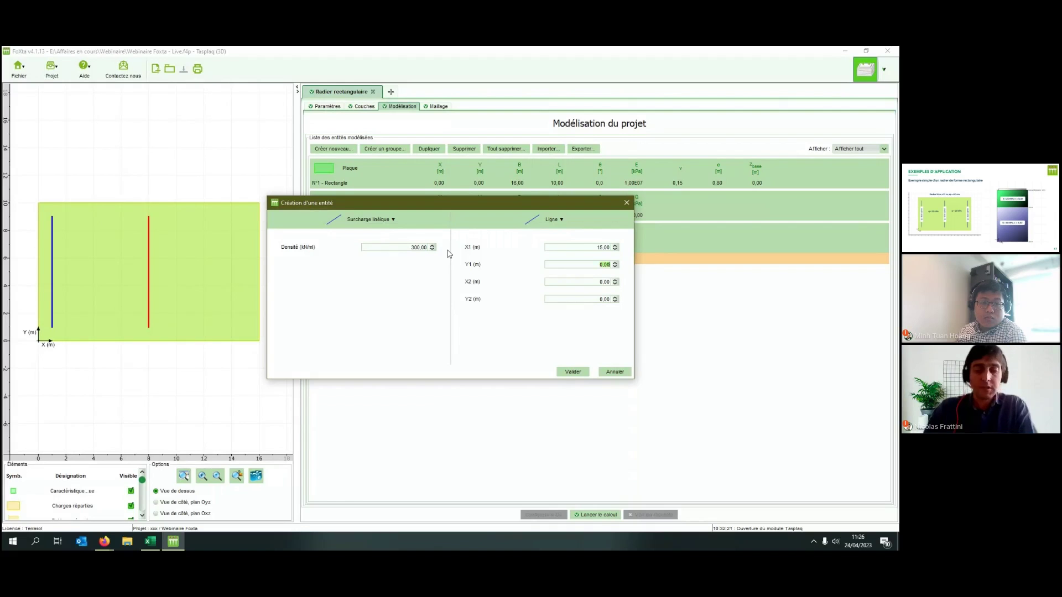
pyautogui.press('Tab')
pyautogui.write('15')
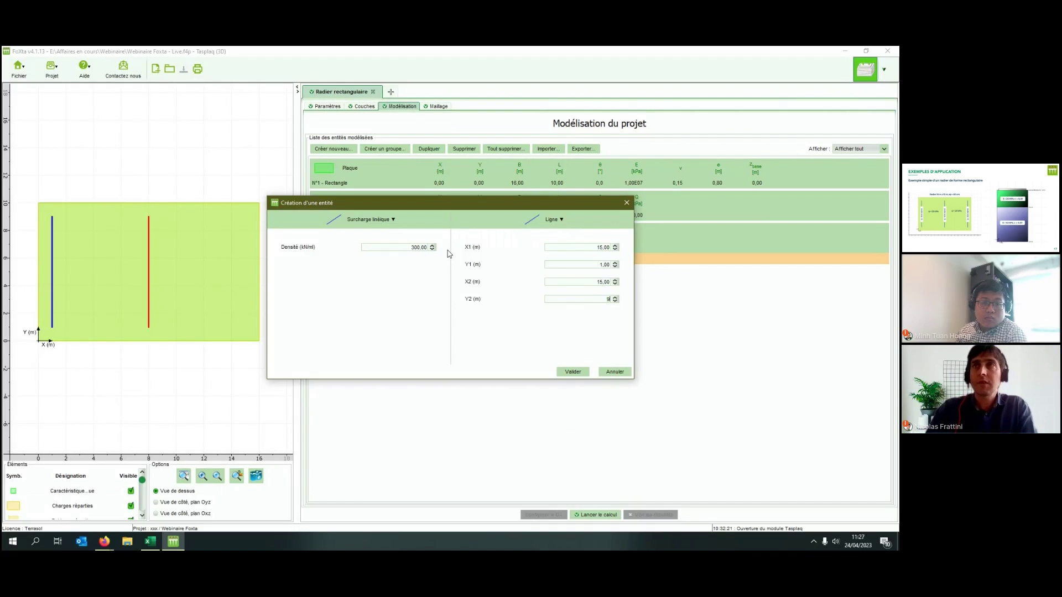
pyautogui.click(569, 369)
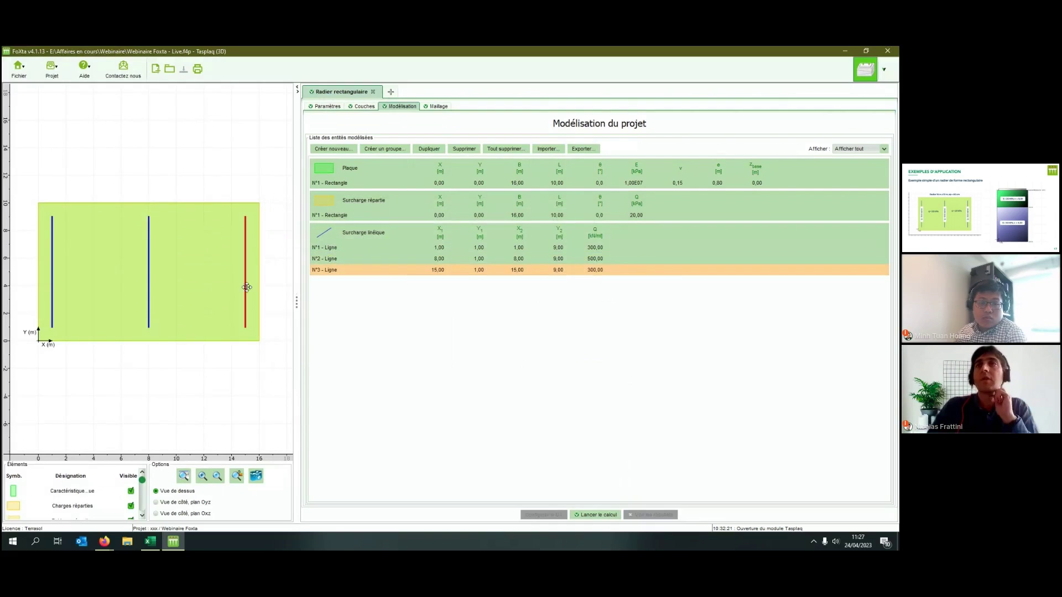
pyautogui.click(352, 372)
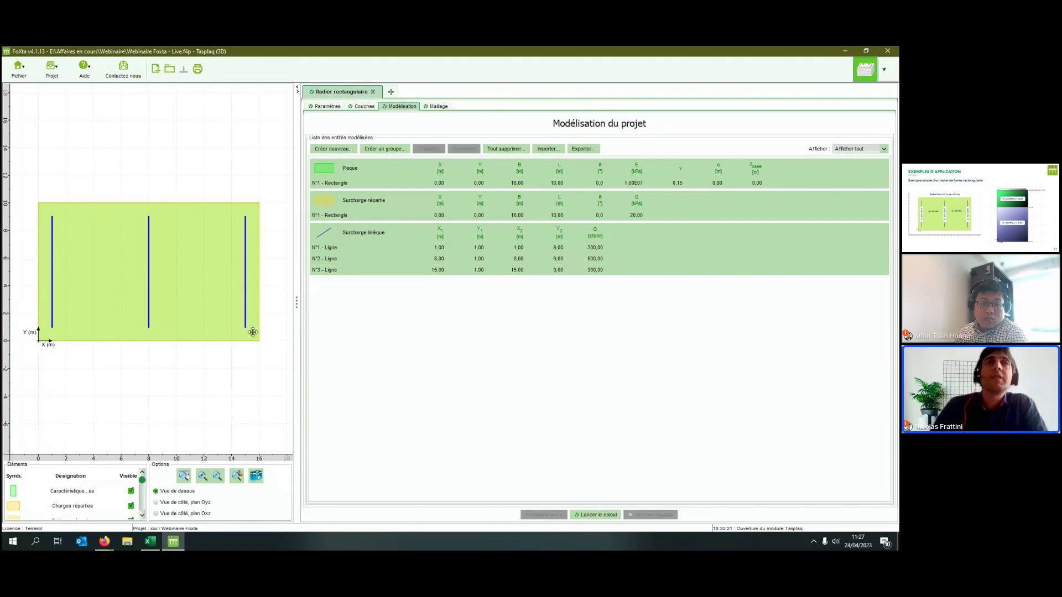
# Recalculate the mesh with the automatic step and rectangular meshing kept on, and run the raft calculation.
pyautogui.scroll(-2, 199, 308)
pyautogui.scroll(1, 138, 274)
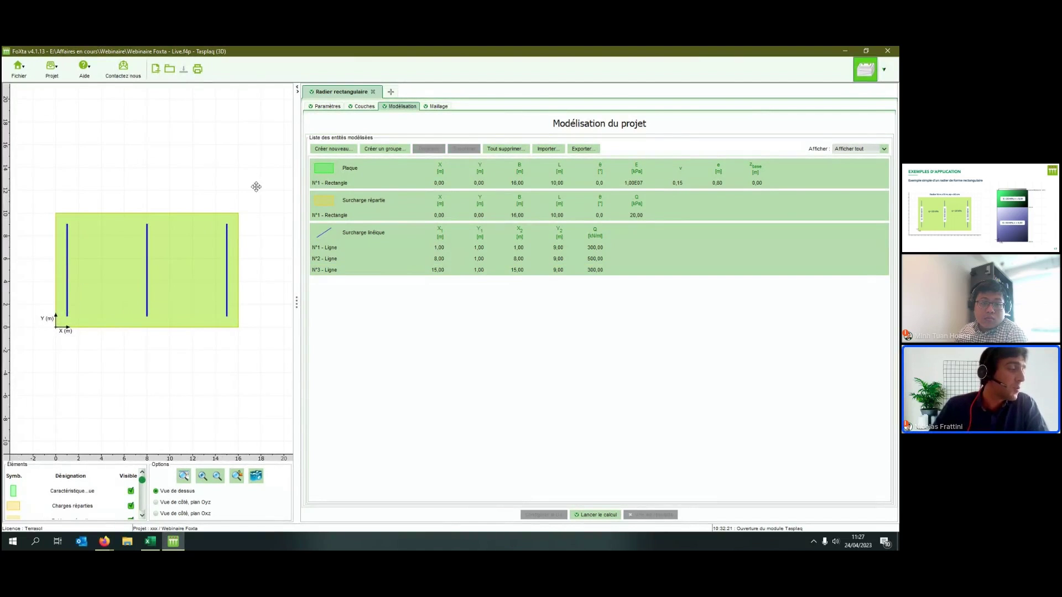
pyautogui.click(437, 107)
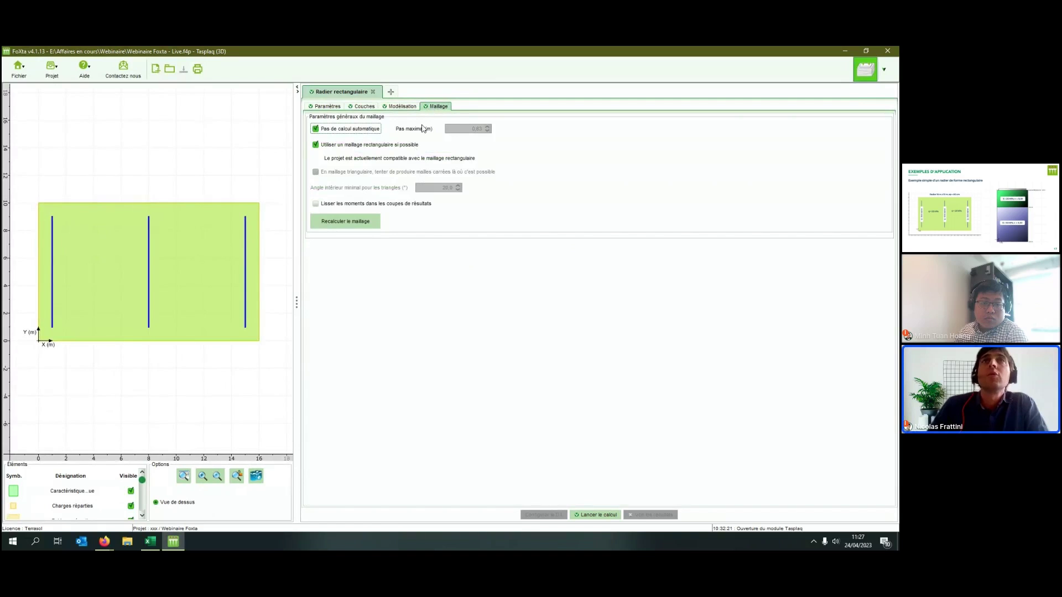
pyautogui.click(360, 221)
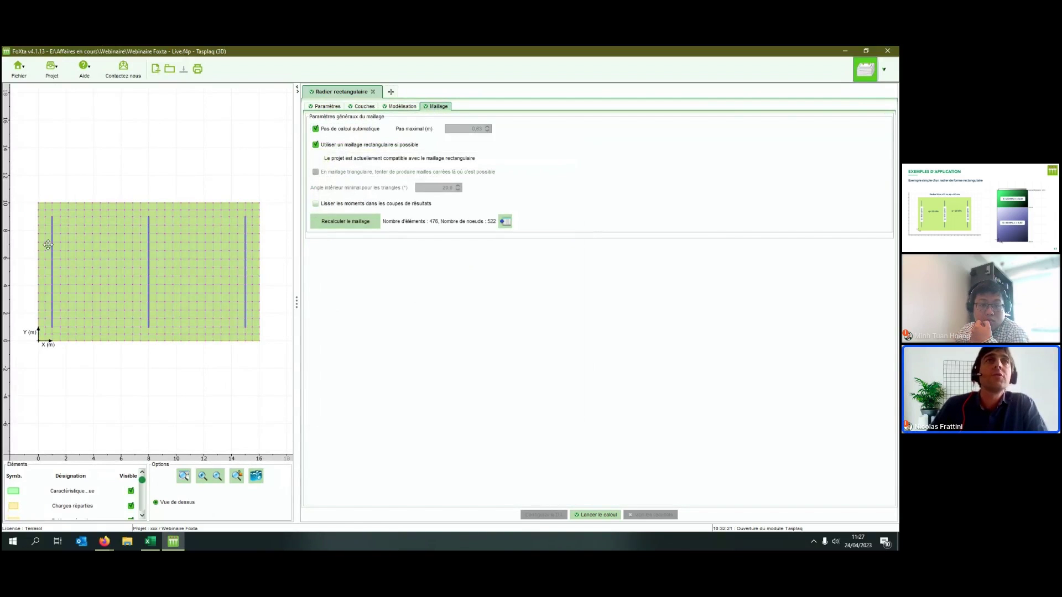
pyautogui.scroll(-2, 106, 296)
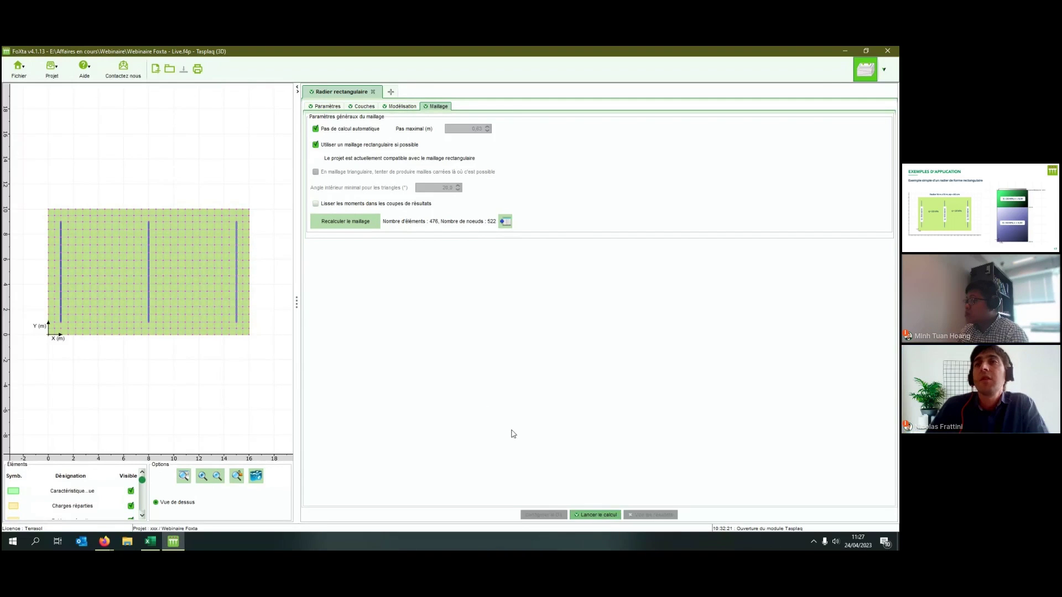
pyautogui.click(596, 515)
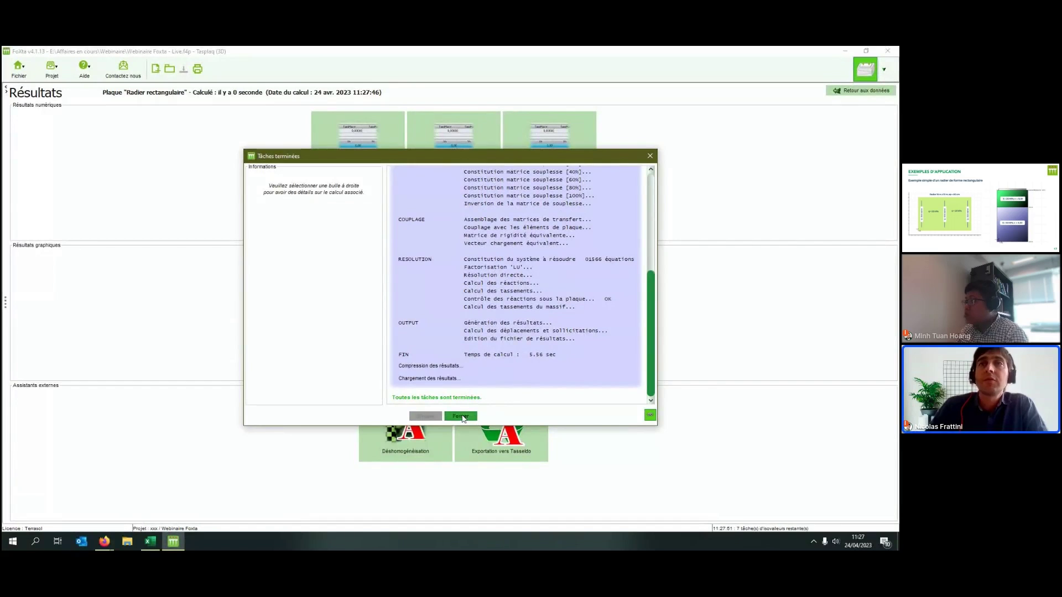
pyautogui.click(461, 417)
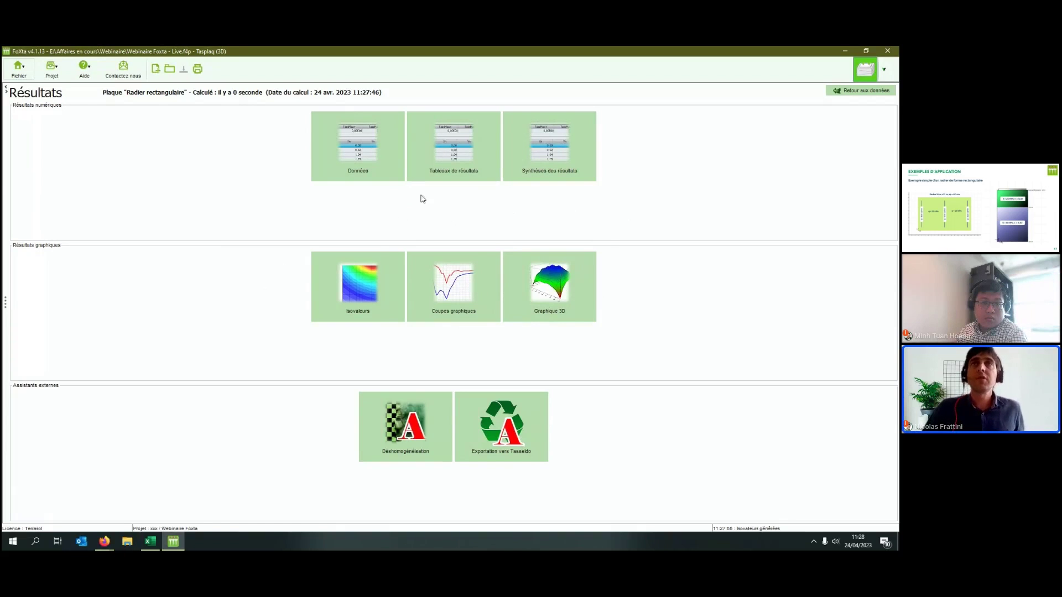
# Review the numerical results: the input data recap, the displacement table at the mesh nodes, and the synthesis of extreme values.
pyautogui.click(365, 160)
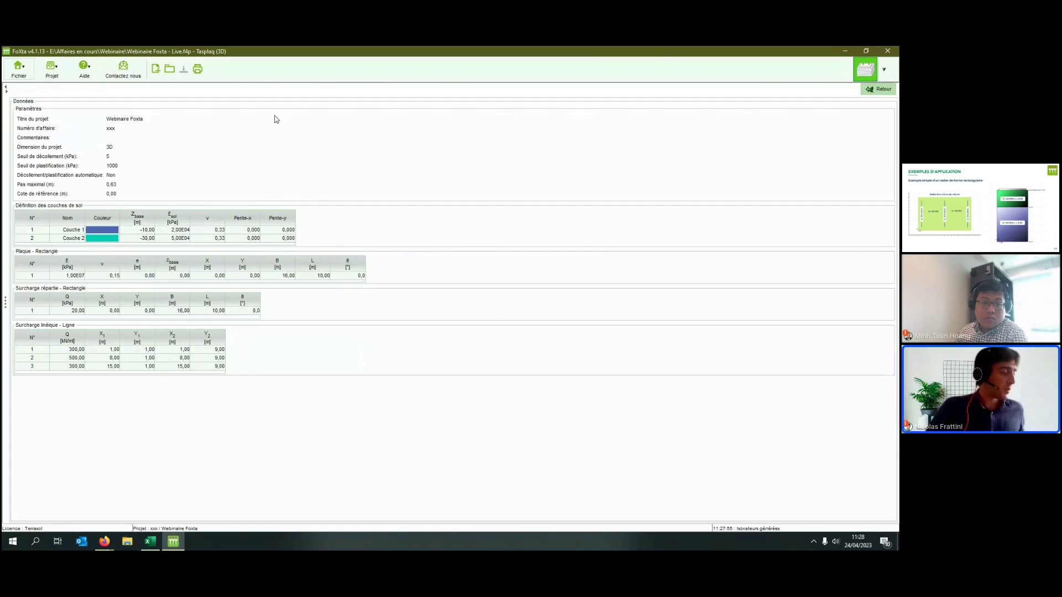
pyautogui.click(878, 89)
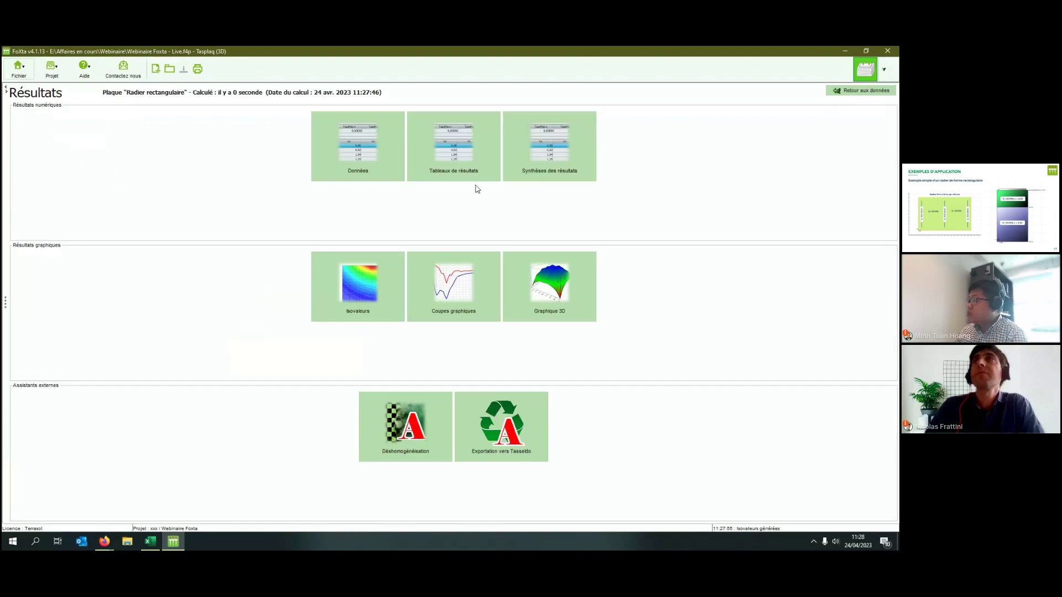
pyautogui.click(455, 161)
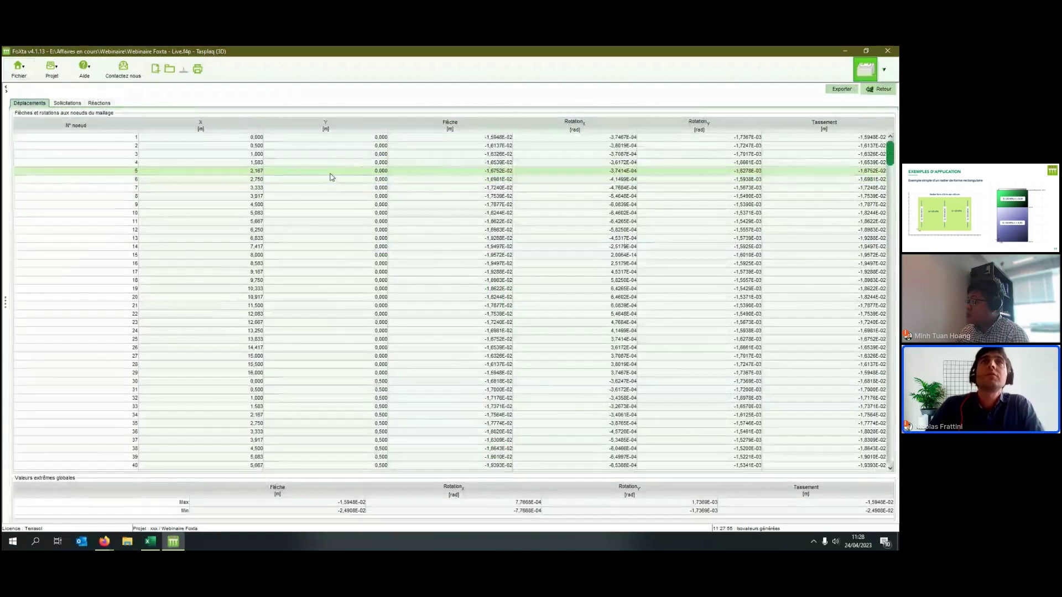
pyautogui.scroll(-6, 342, 176)
pyautogui.scroll(-1, 347, 191)
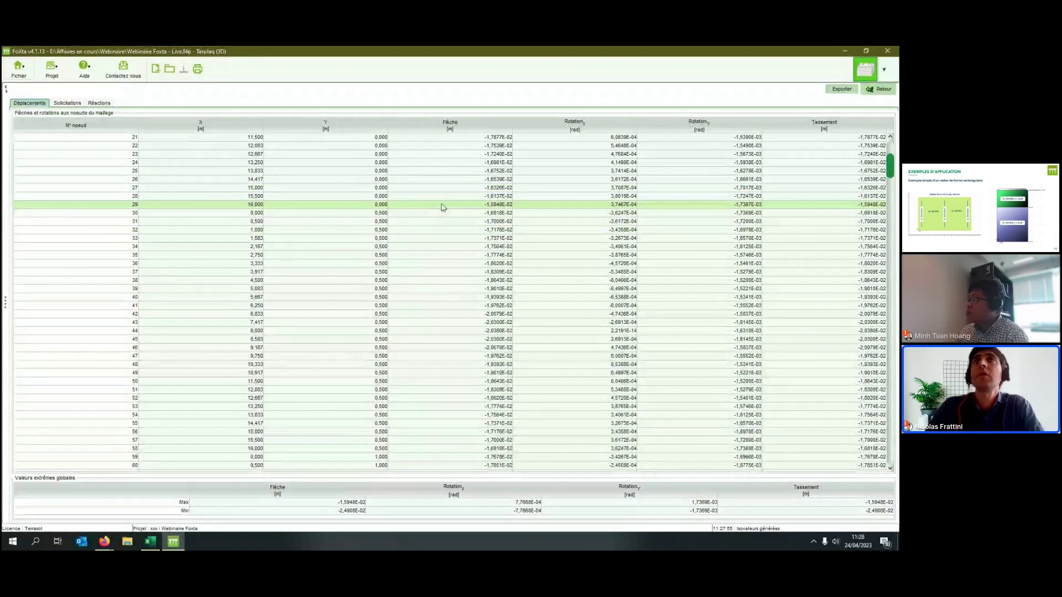
pyautogui.click(877, 89)
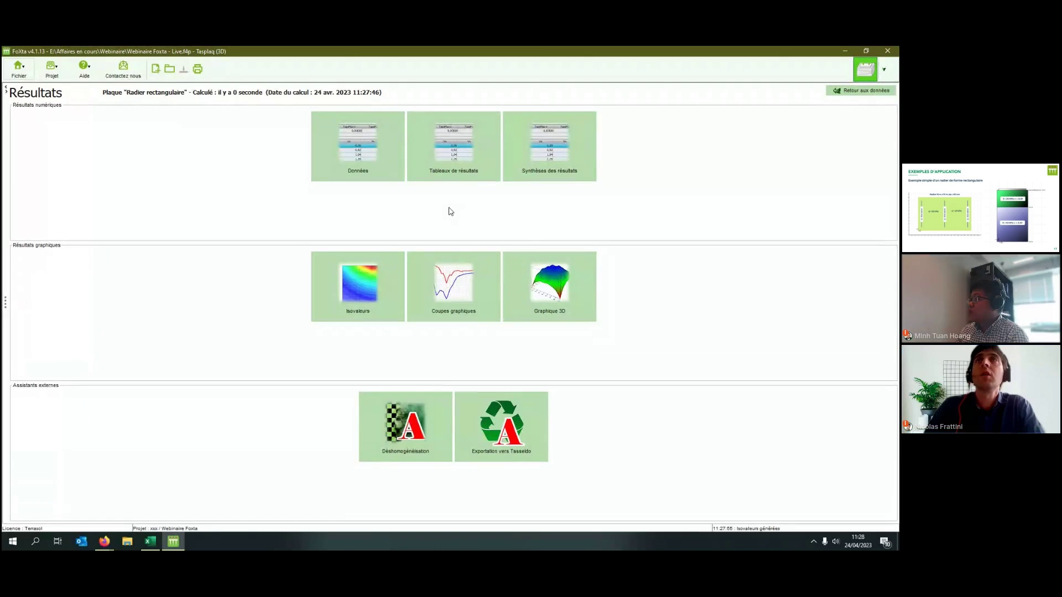
pyautogui.click(538, 158)
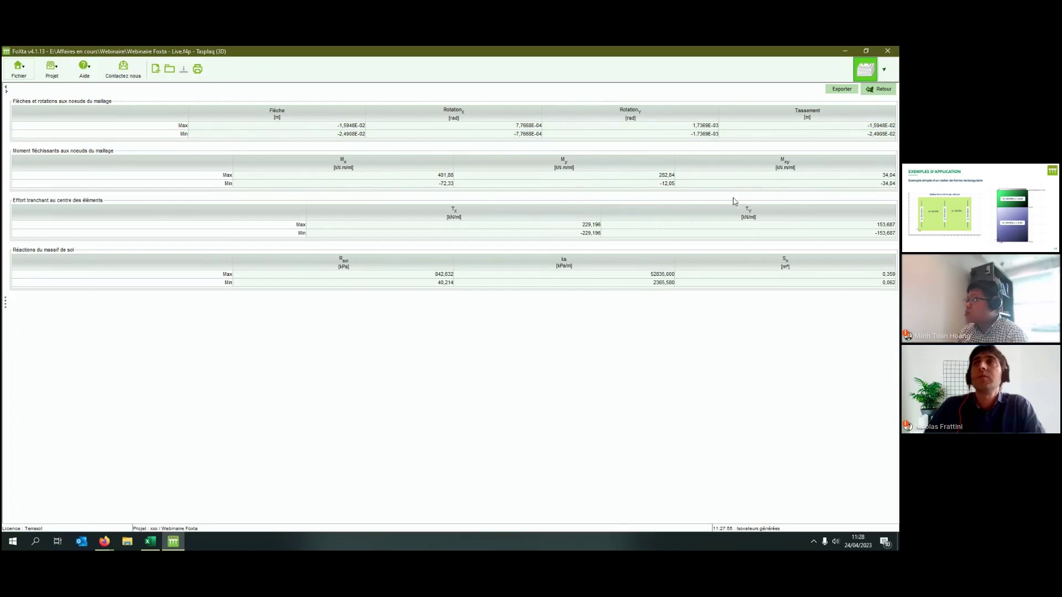
pyautogui.click(879, 89)
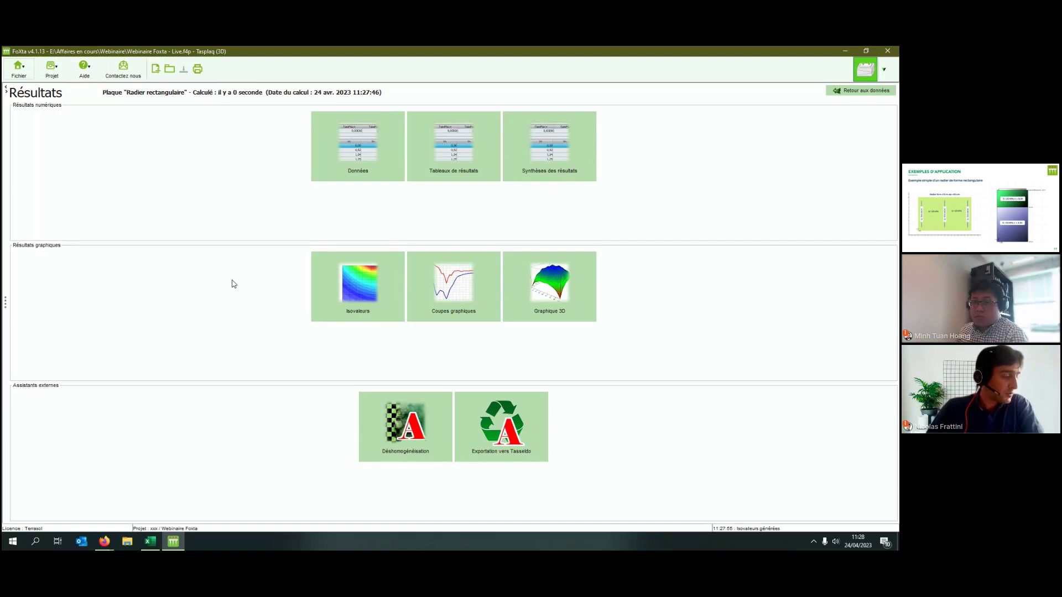
# Examine the isovalue maps of the plate's deflection, moment Mx and moment My.
pyautogui.click(357, 286)
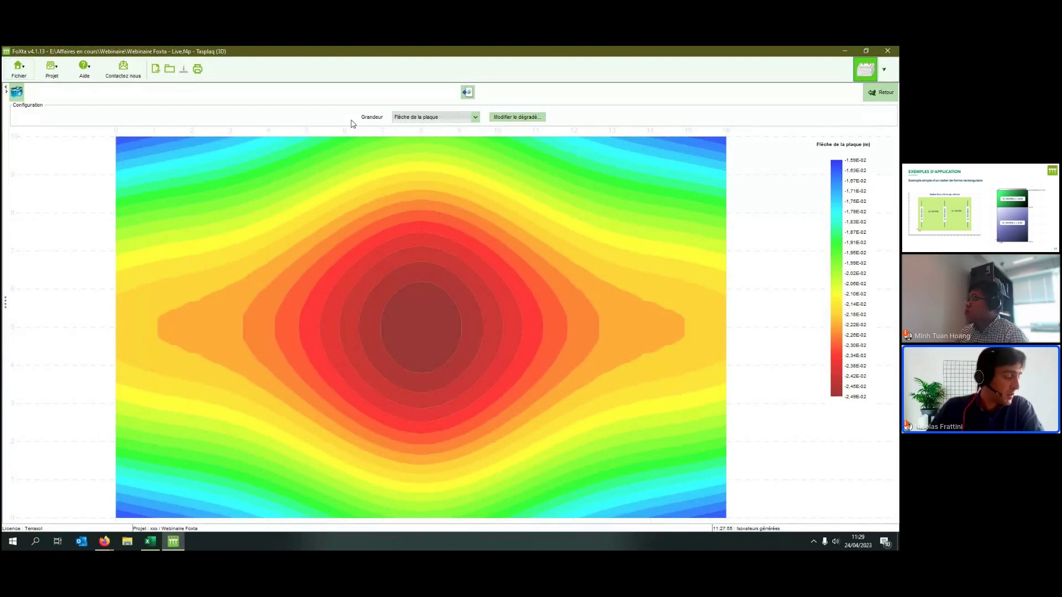
pyautogui.click(414, 117)
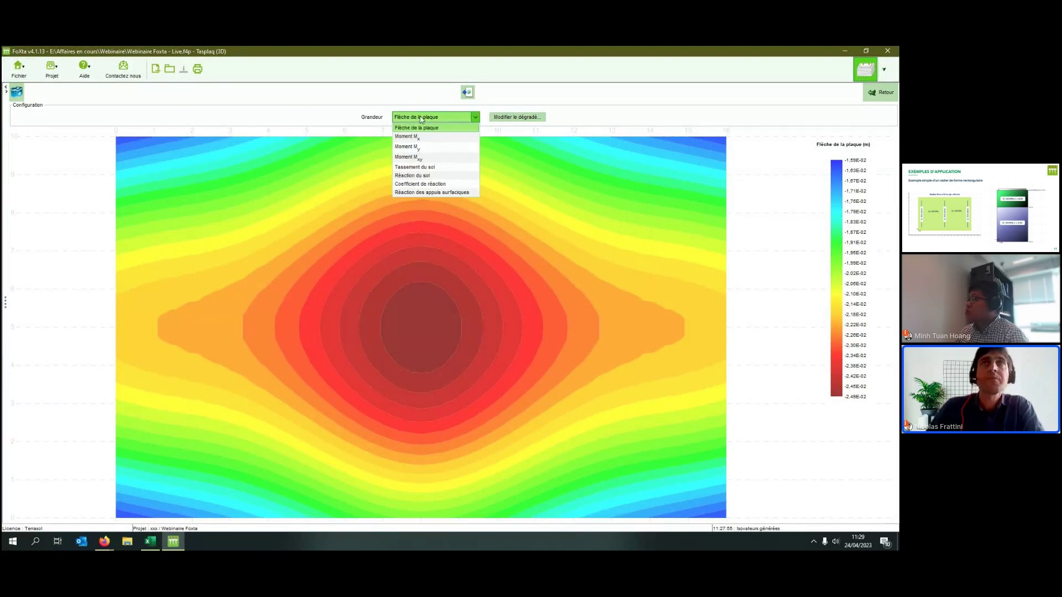
pyautogui.click(410, 139)
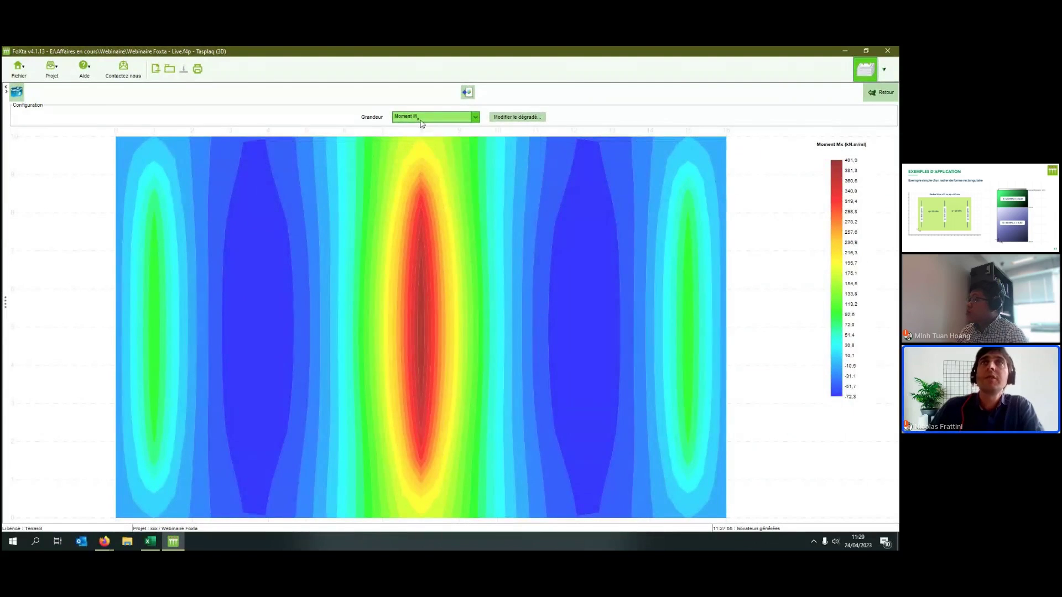
pyautogui.click(421, 117)
pyautogui.click(417, 146)
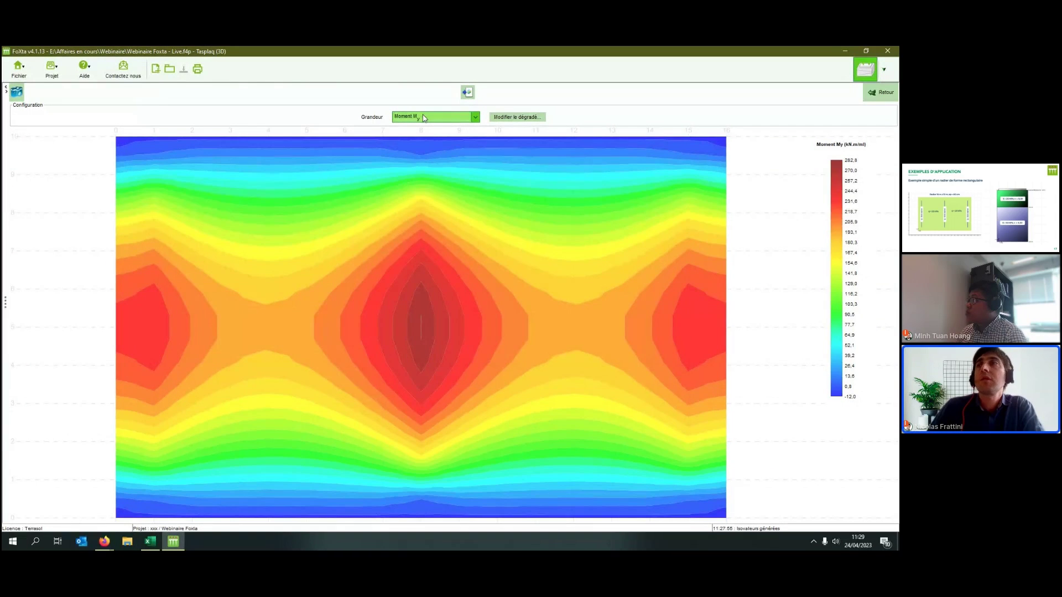
# Examine the isovalue map of moment Mxy and return to the results overview.
pyautogui.click(424, 117)
pyautogui.click(419, 159)
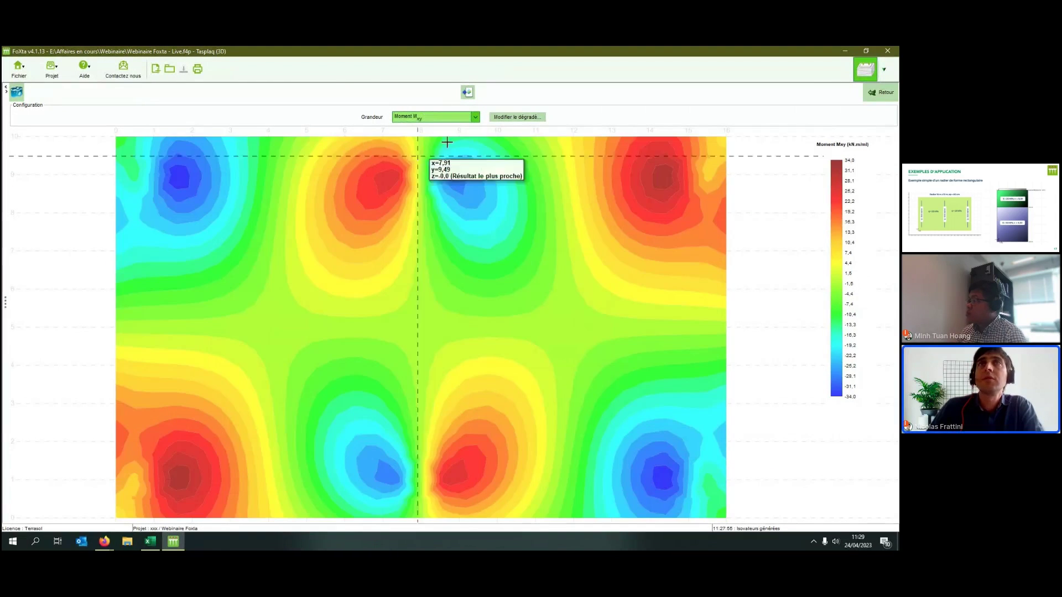
pyautogui.click(440, 120)
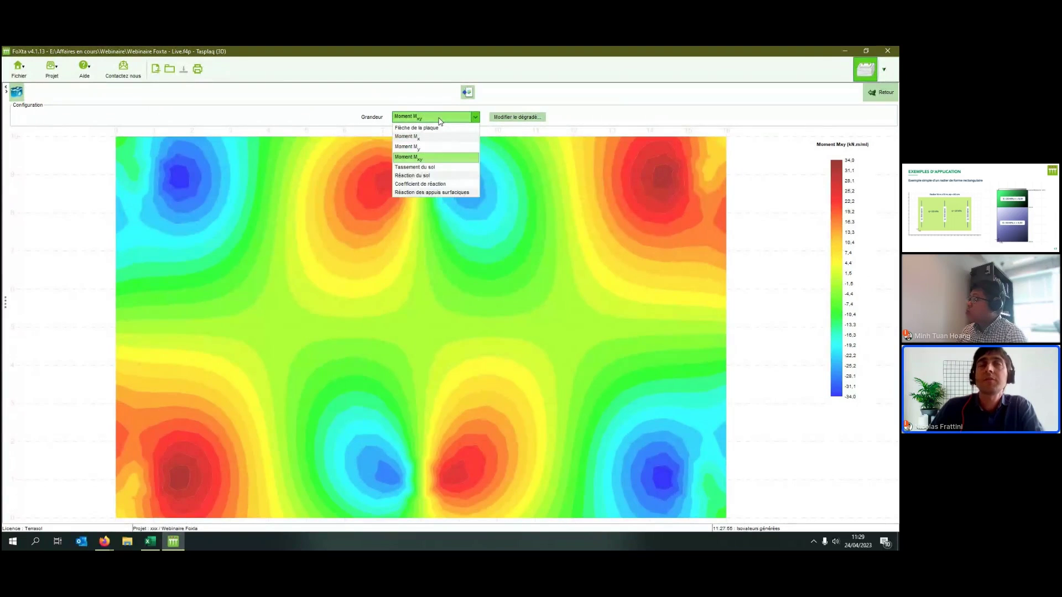
pyautogui.click(595, 102)
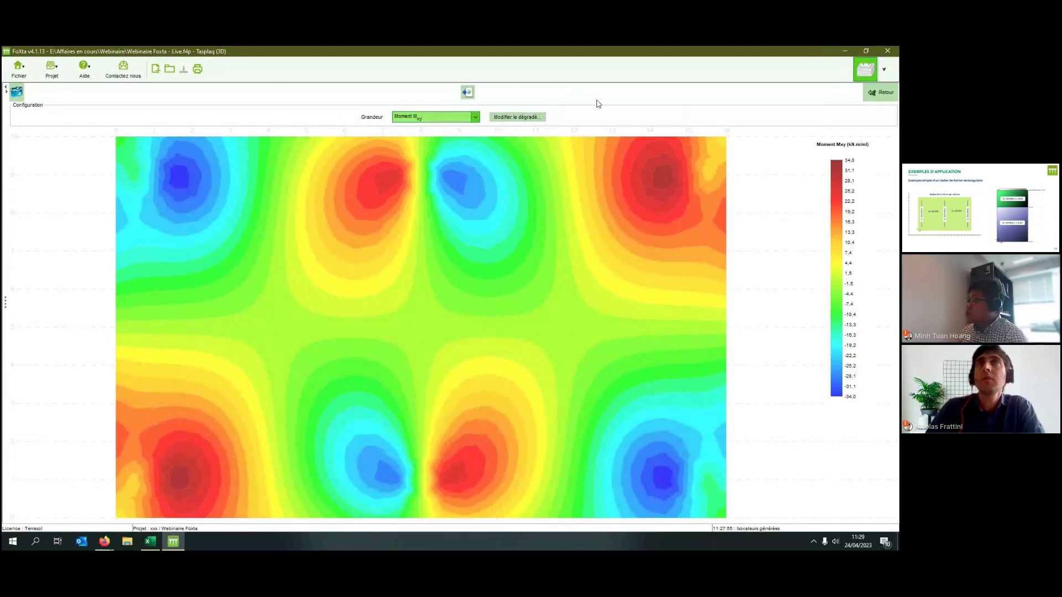
pyautogui.click(877, 89)
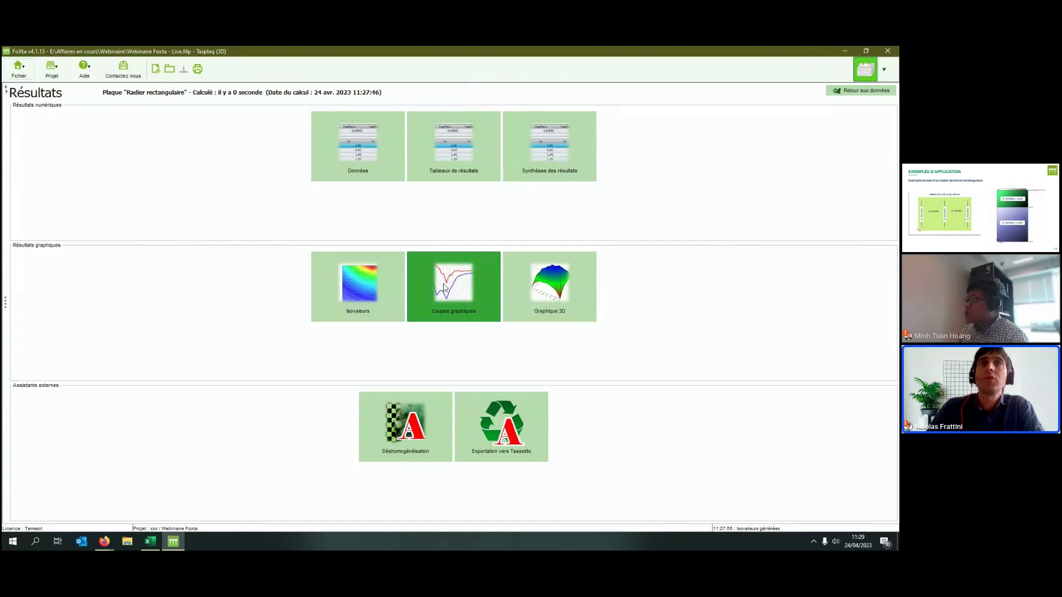
# Examine the plate's deflection in the graphical sections, first along Ox and then along Oy.
pyautogui.click(444, 279)
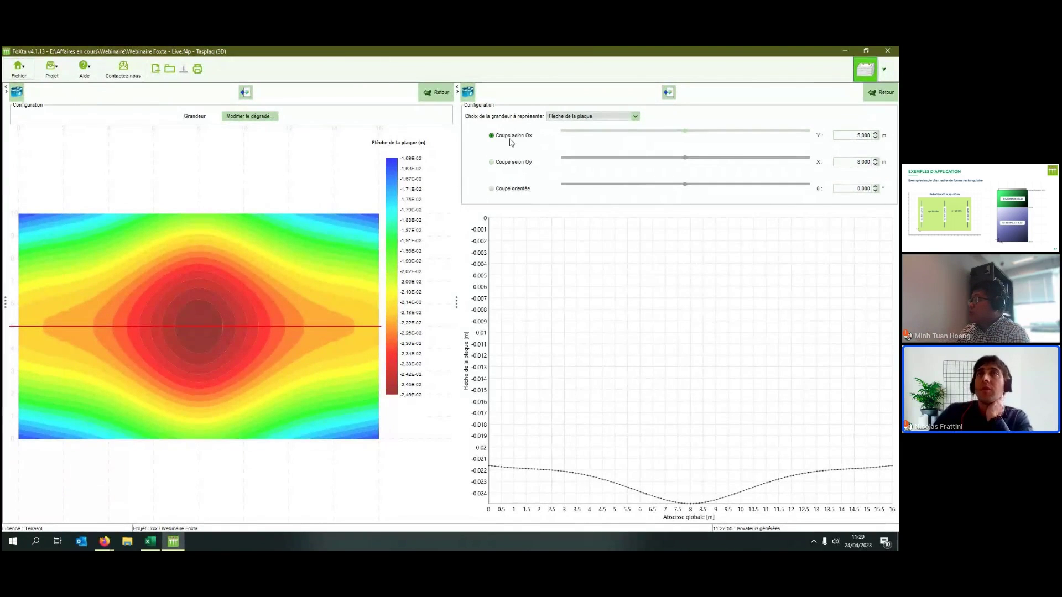
pyautogui.moveTo(685, 131); pyautogui.dragTo(683, 159)
pyautogui.click(523, 162)
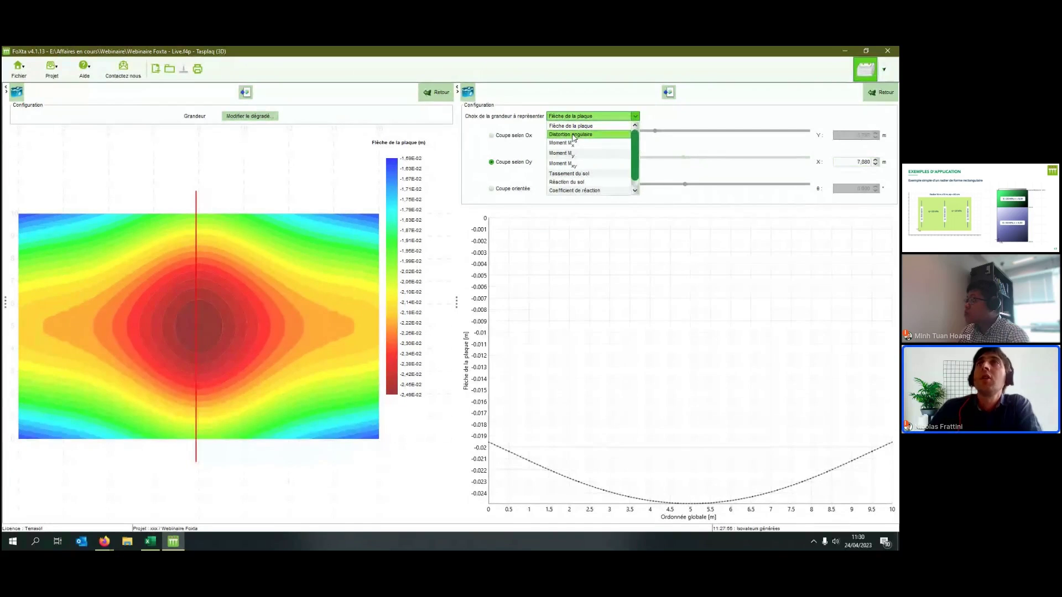
# Plot the angular distortion (Distorsion angulaire) on the section along Oy at X 8 m.
pyautogui.click(573, 136)
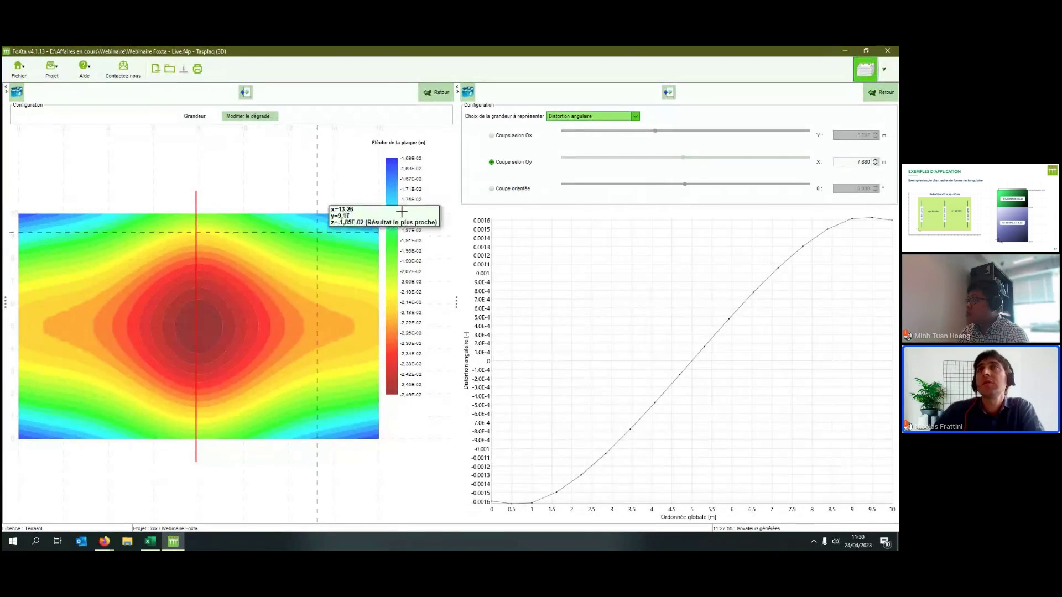
pyautogui.click(836, 164)
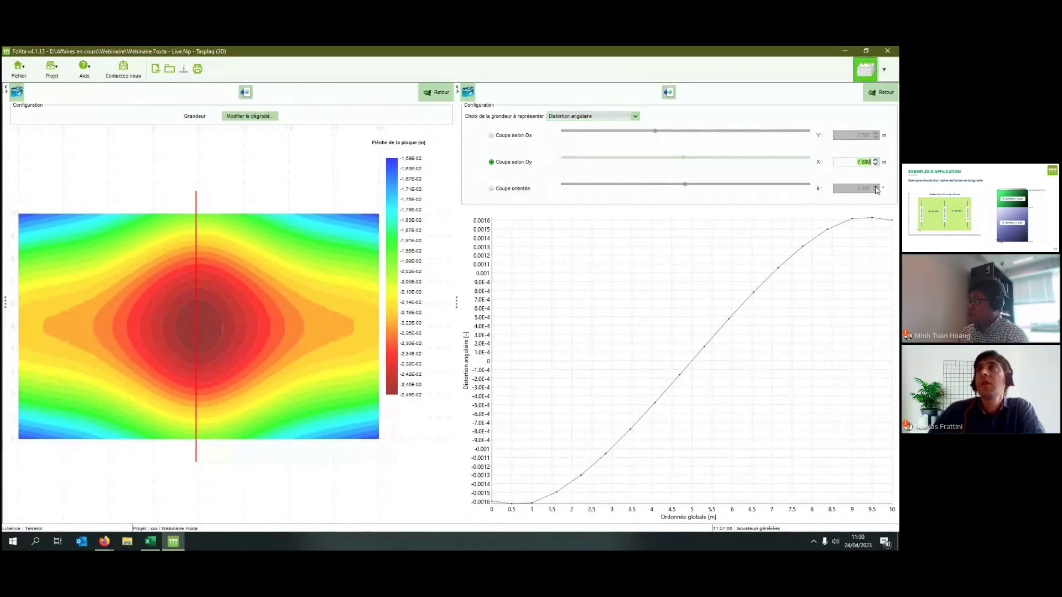
pyautogui.press('Return')
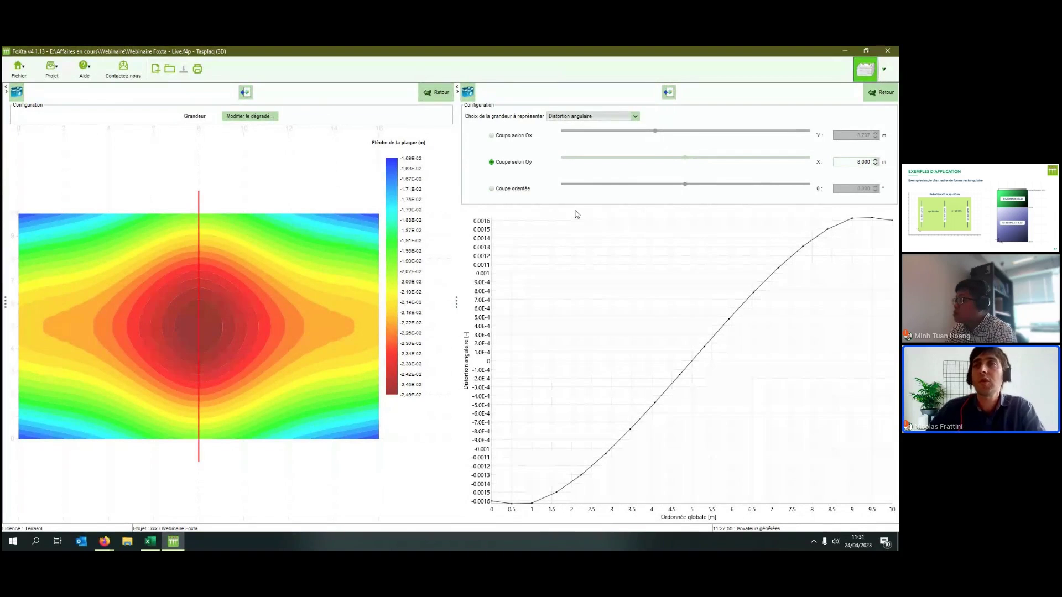
# Plot the angular distortion on the section along Ox at Y 5 m.
pyautogui.click(517, 137)
pyautogui.moveTo(847, 134); pyautogui.dragTo(884, 139)
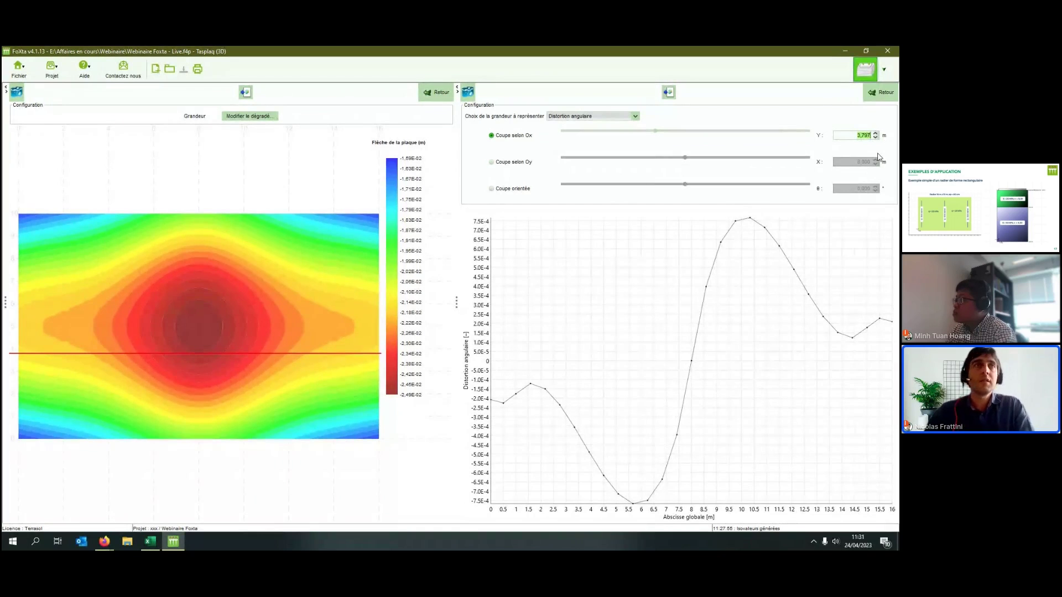
pyautogui.write('5')
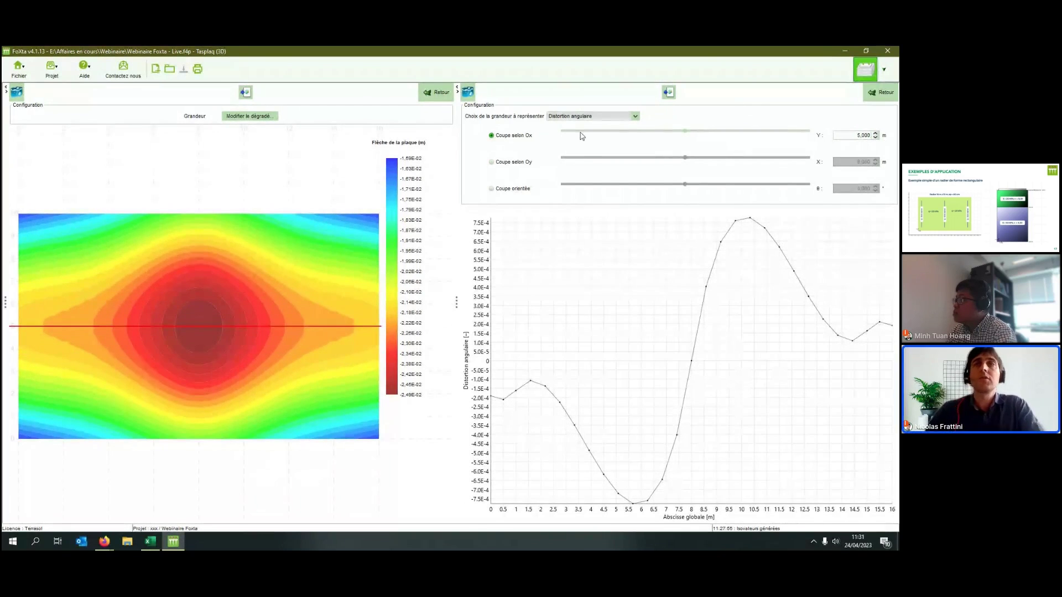
pyautogui.click(579, 118)
pyautogui.click(511, 135)
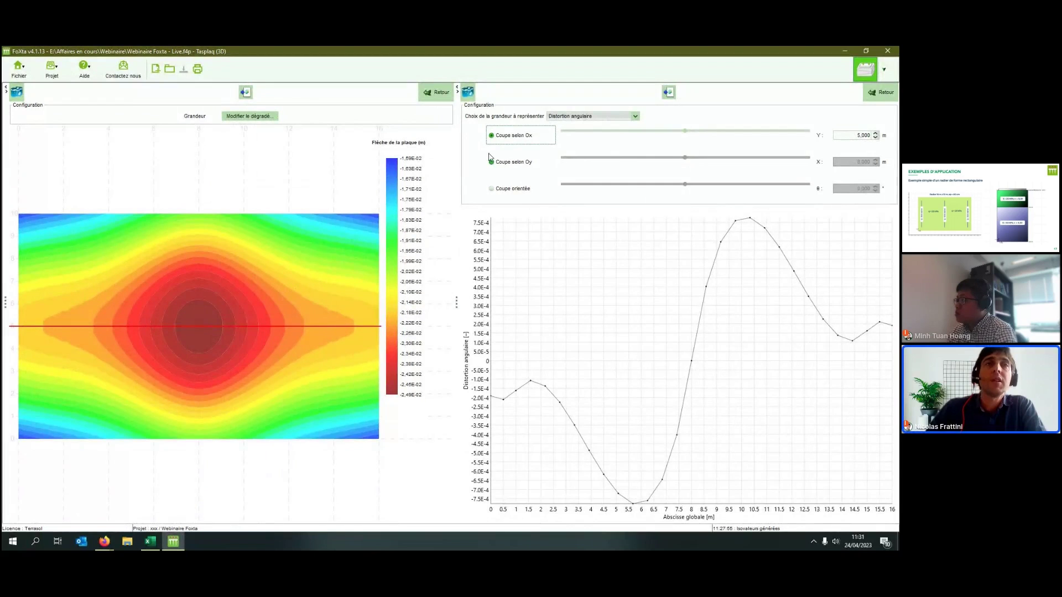
# Plot moment Mx on the section along Ox and examine its peak above the central line load.
pyautogui.click(570, 117)
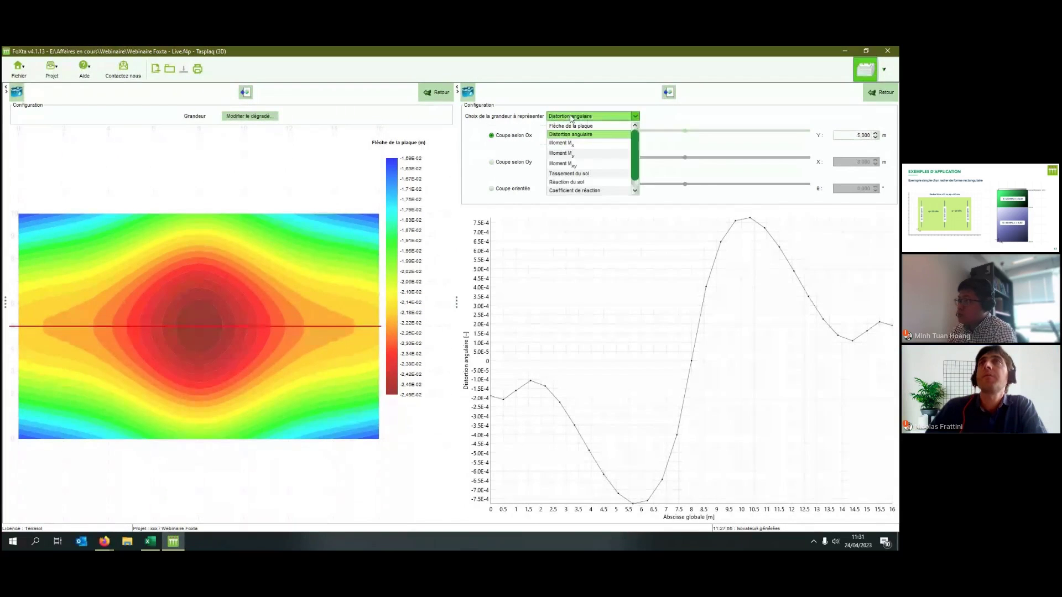
pyautogui.click(566, 146)
pyautogui.press('Up')
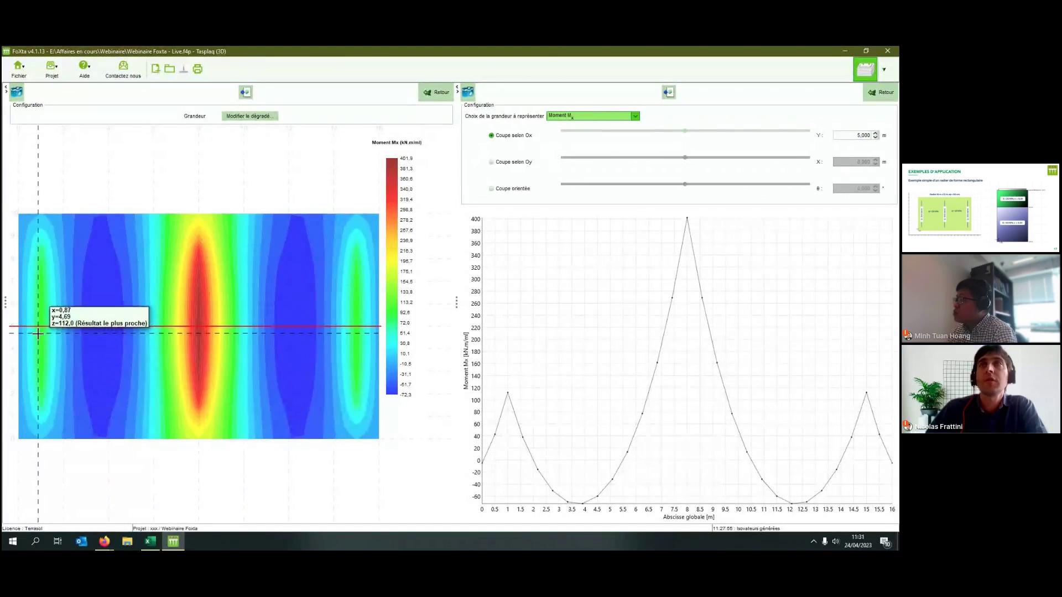
pyautogui.moveTo(688, 220)
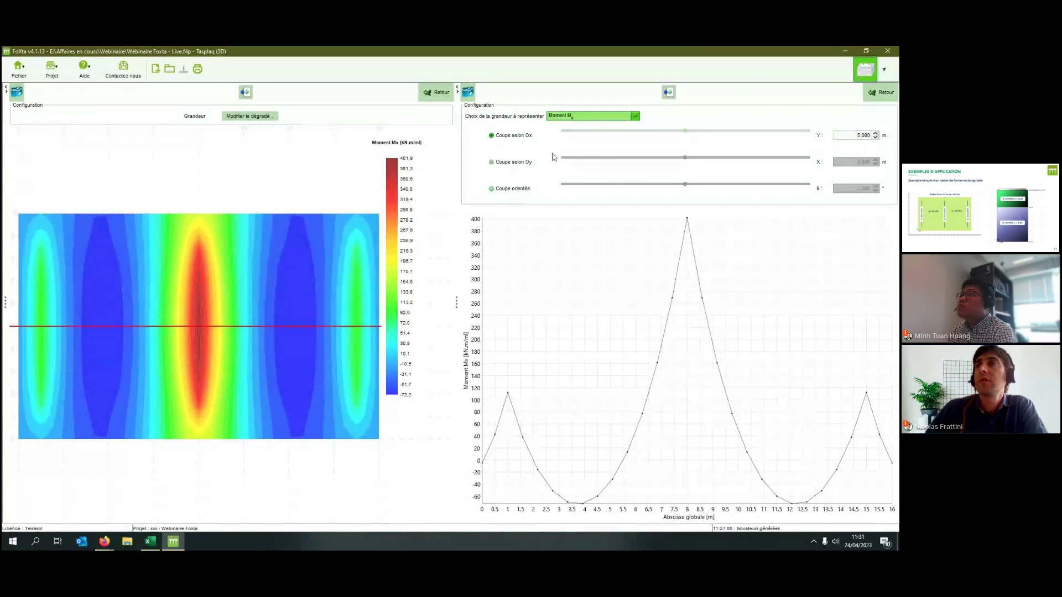
# Examine the moment My curve on the section along Oy, look through the available quantities, and return to the results overview.
pyautogui.click(559, 117)
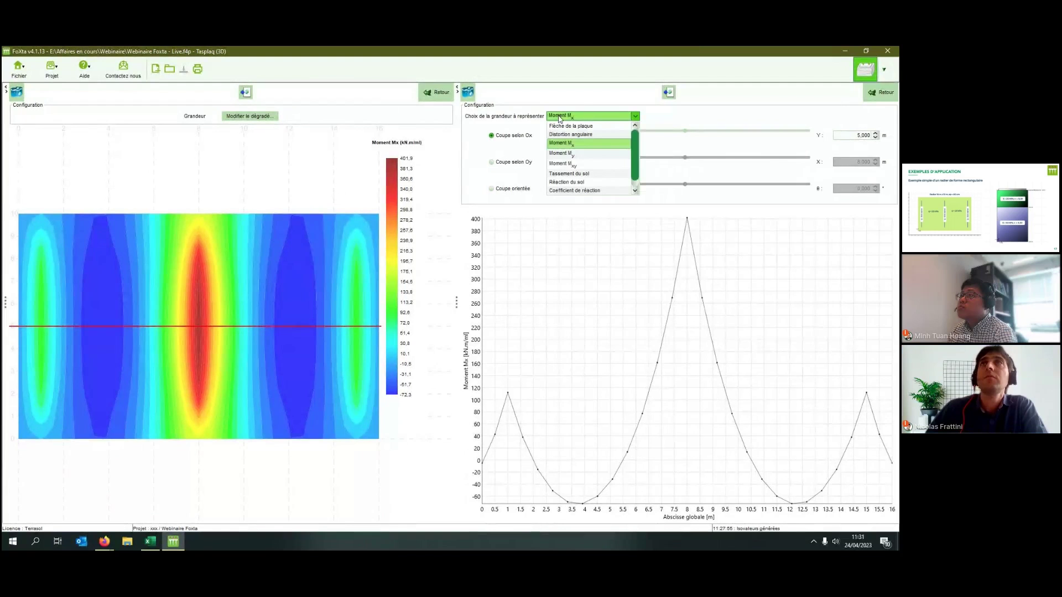
pyautogui.click(561, 154)
pyautogui.click(528, 162)
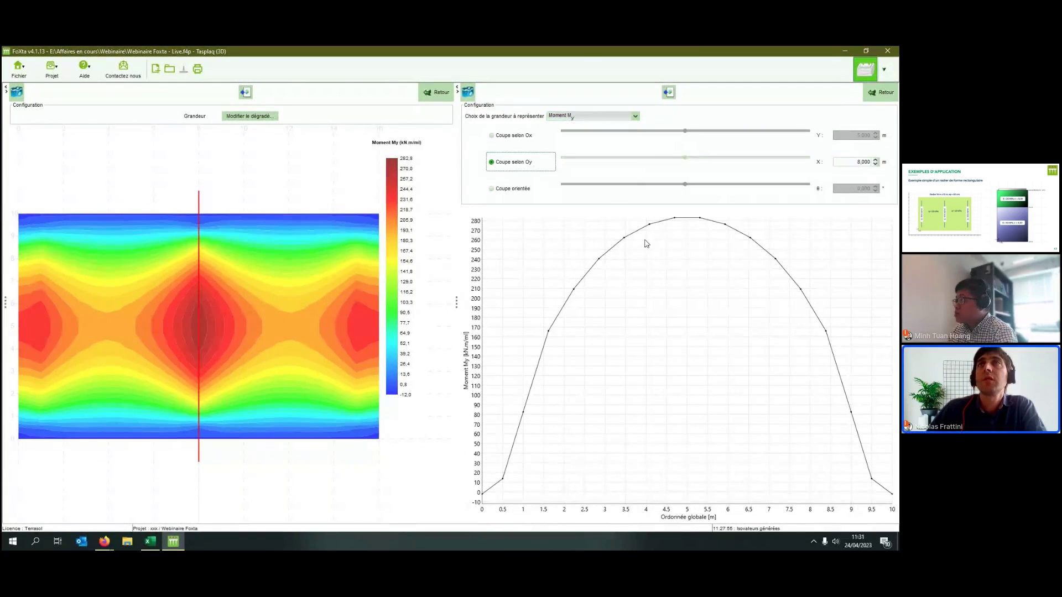
pyautogui.click(562, 117)
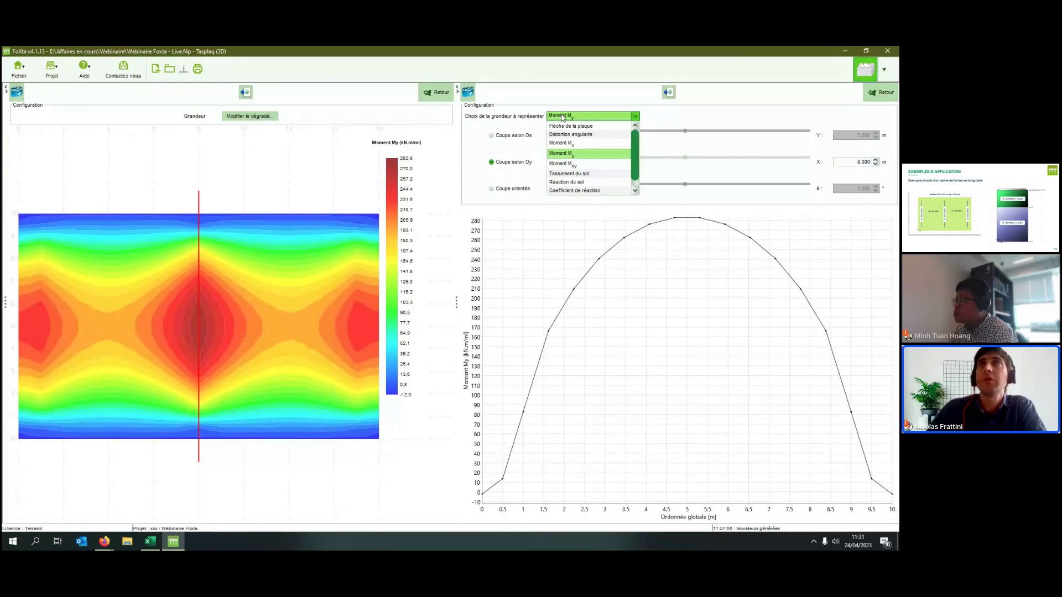
pyautogui.scroll(-1, 563, 133)
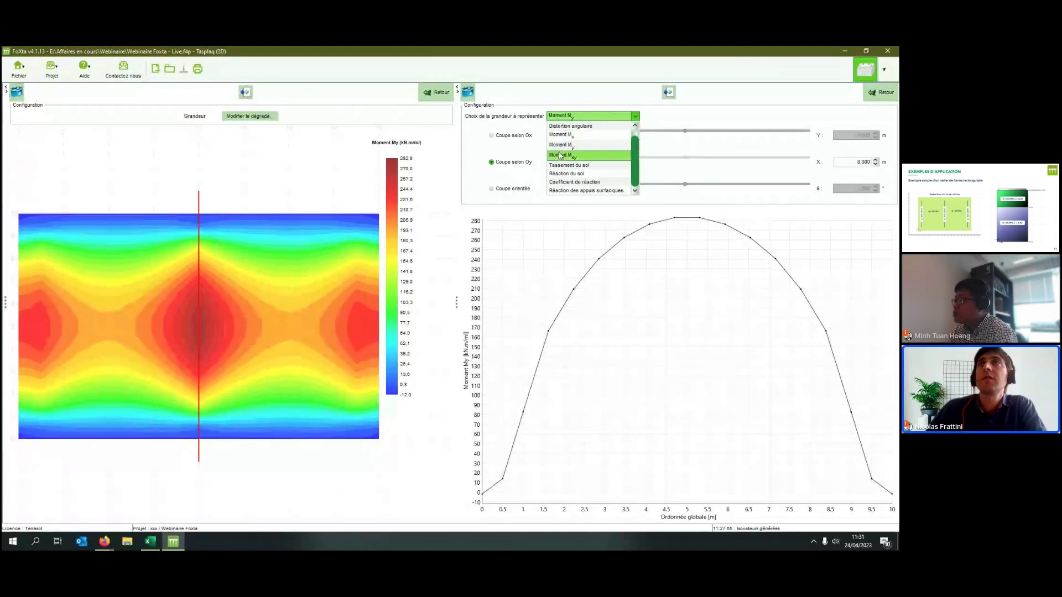
pyautogui.scroll(1, 563, 139)
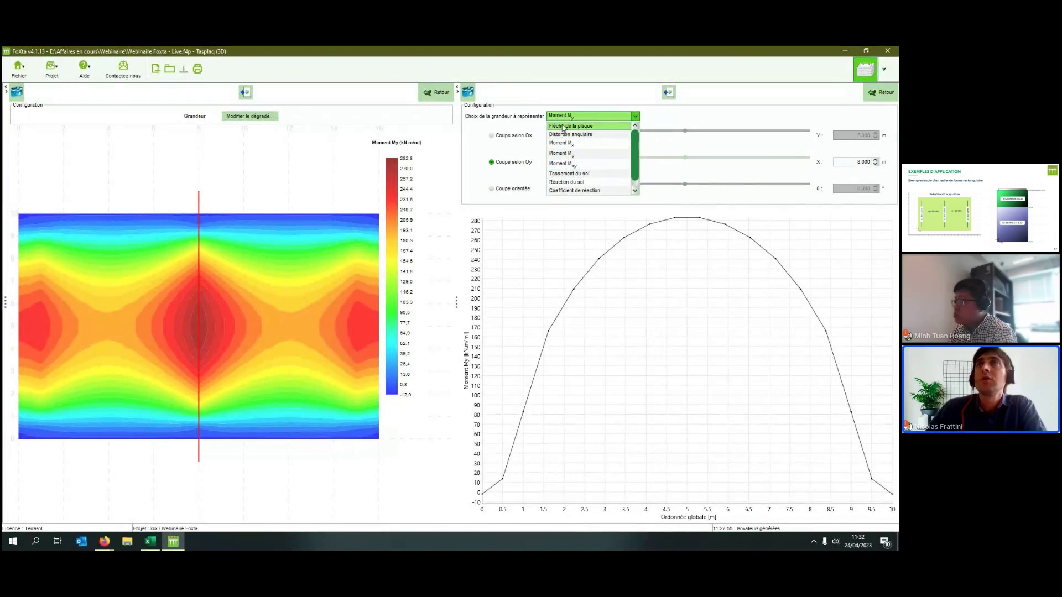
pyautogui.click(566, 116)
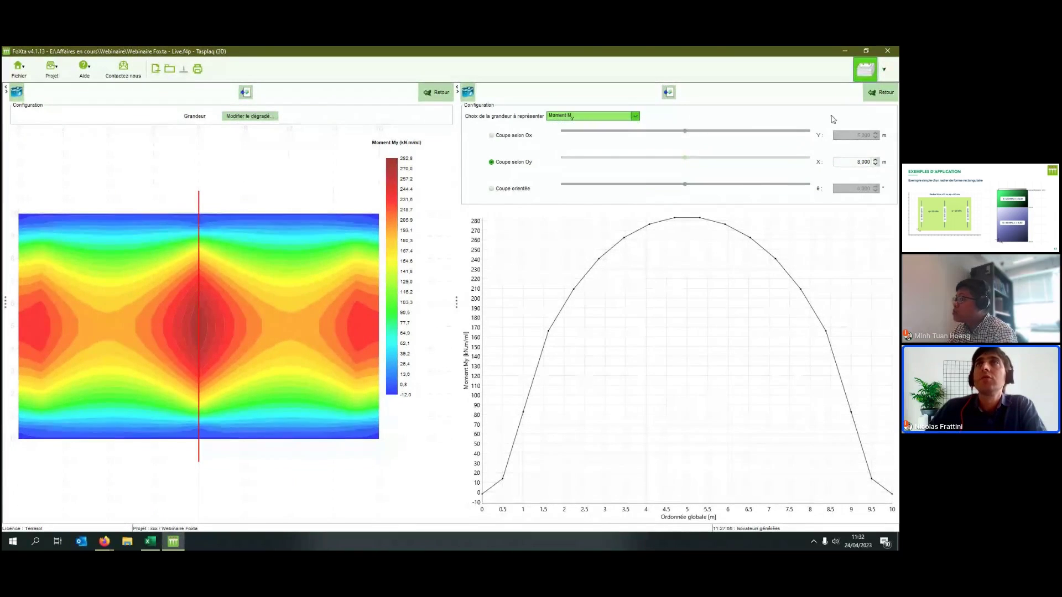
pyautogui.click(876, 92)
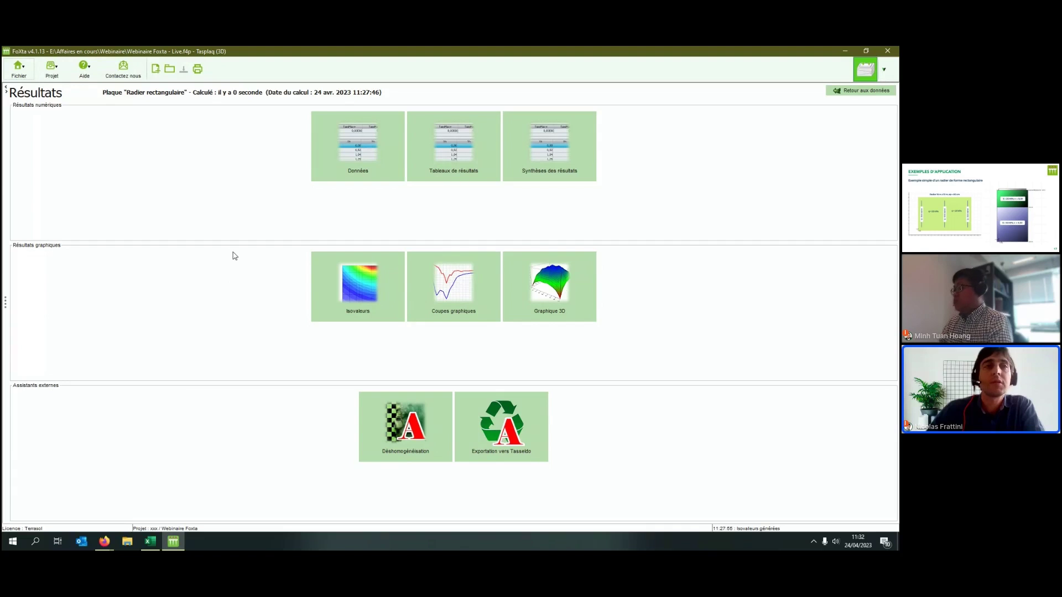
# Switch to the webinar in Firefox to consult the application example slides, and return to FoXta.
pyautogui.moveTo(104, 542)
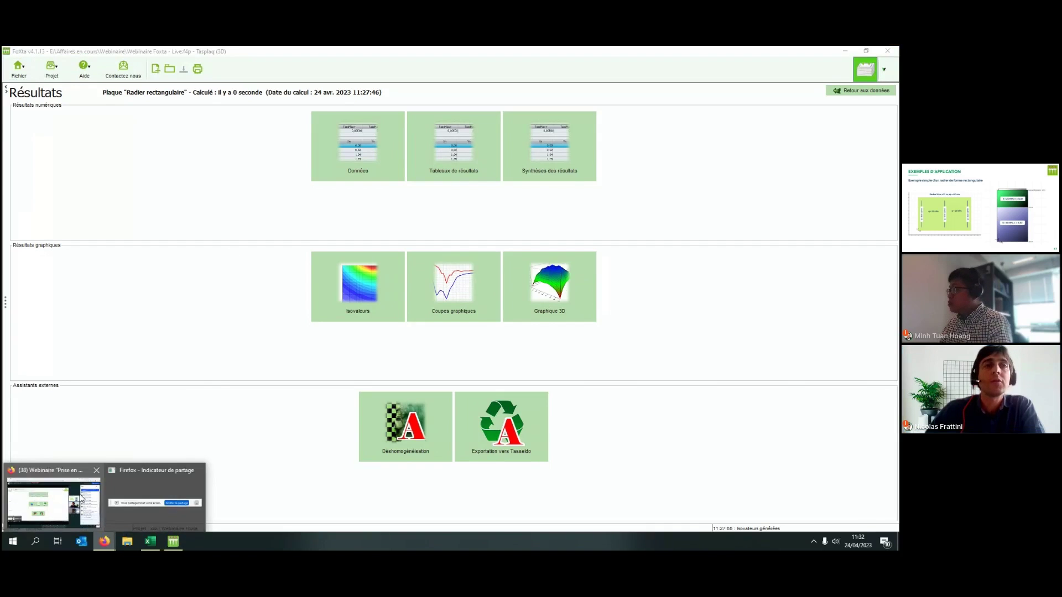
pyautogui.click(50, 500)
pyautogui.hotkey('alt', 'Tab')
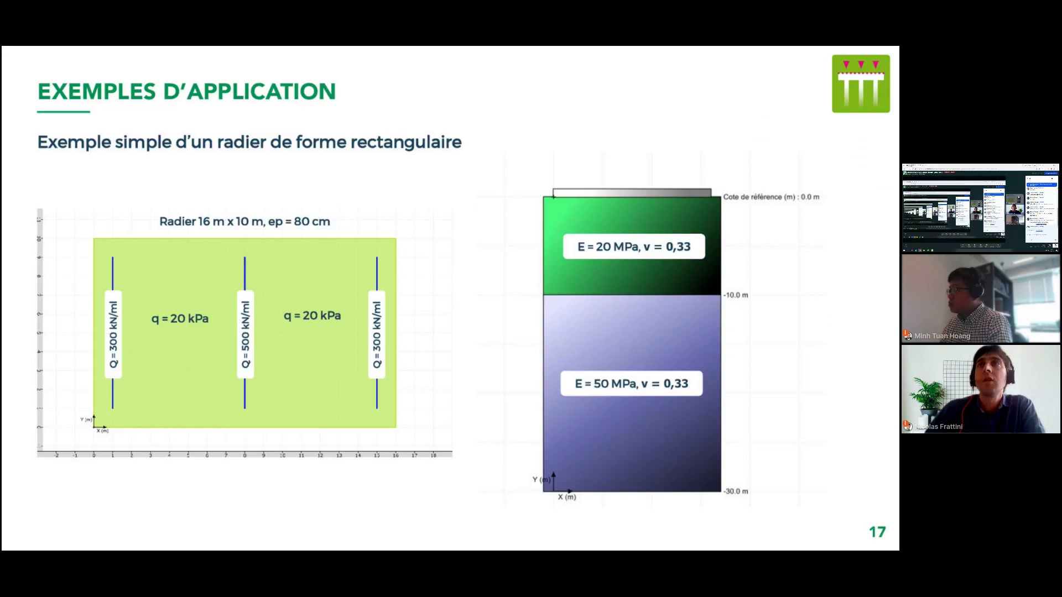
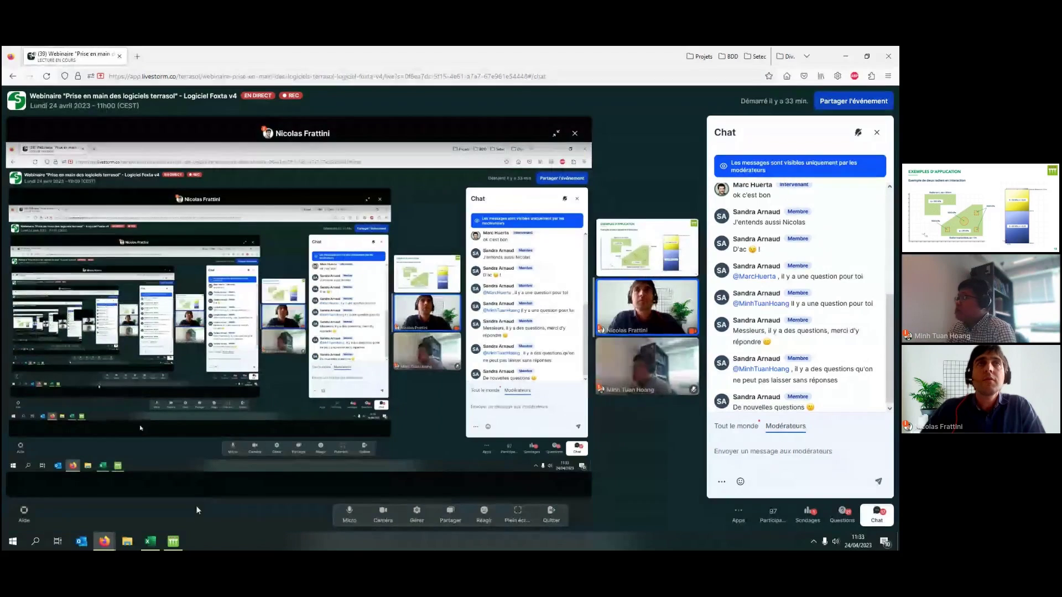
pyautogui.hotkey('alt', 'Tab')
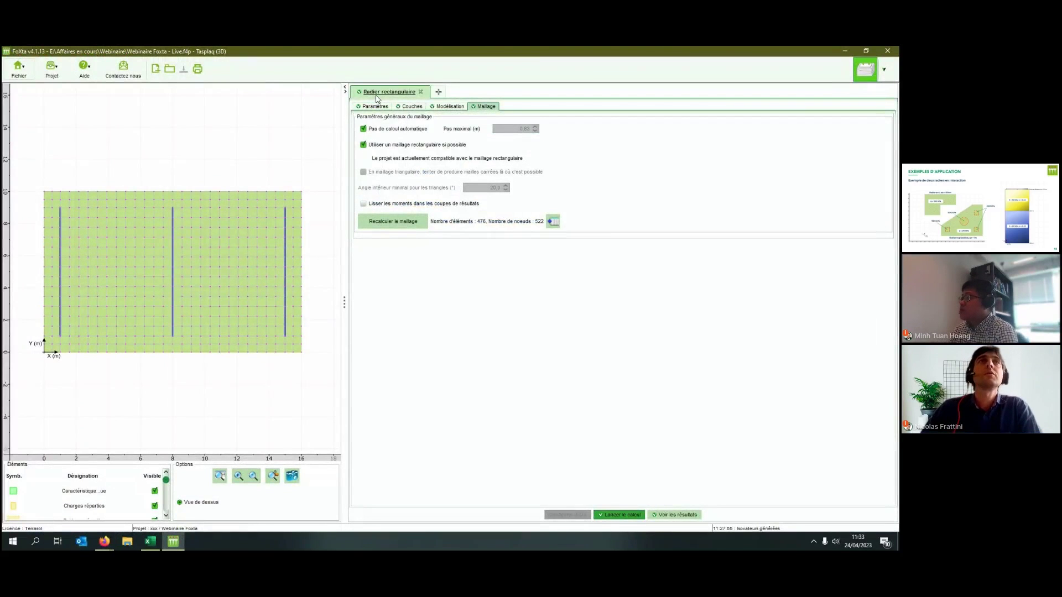
# Add a second plate calculation in 3 dimensions and title it "Radier trapézoidal".
pyautogui.click(437, 93)
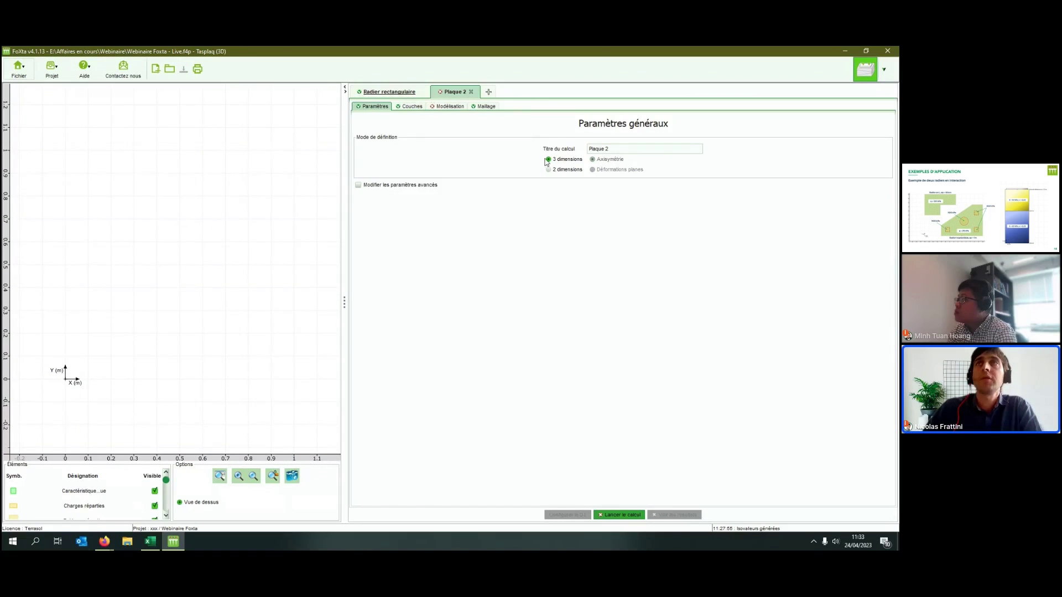
pyautogui.write('Radi')
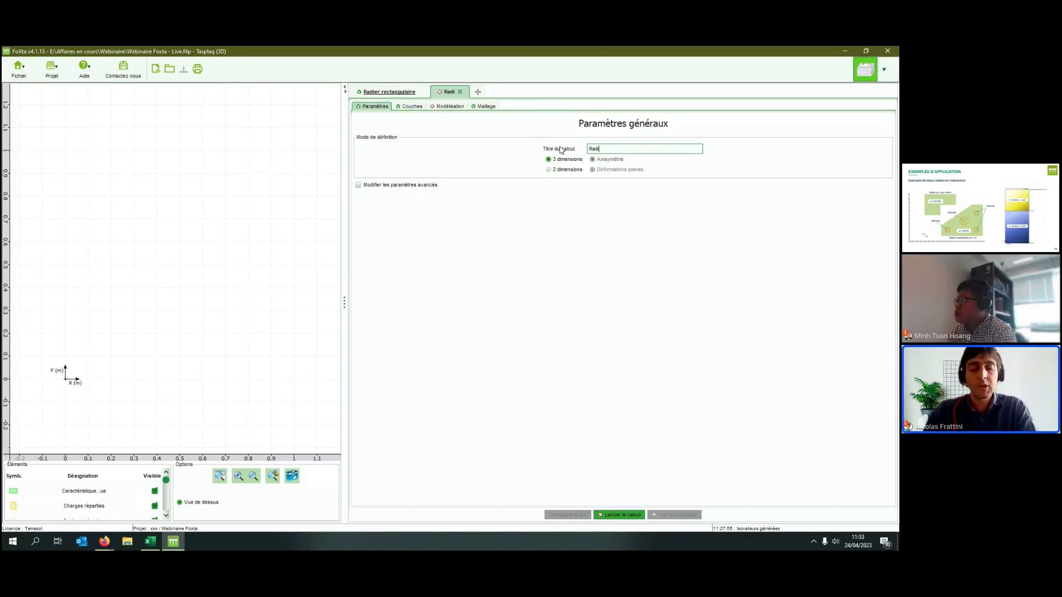
pyautogui.write('er trapé')
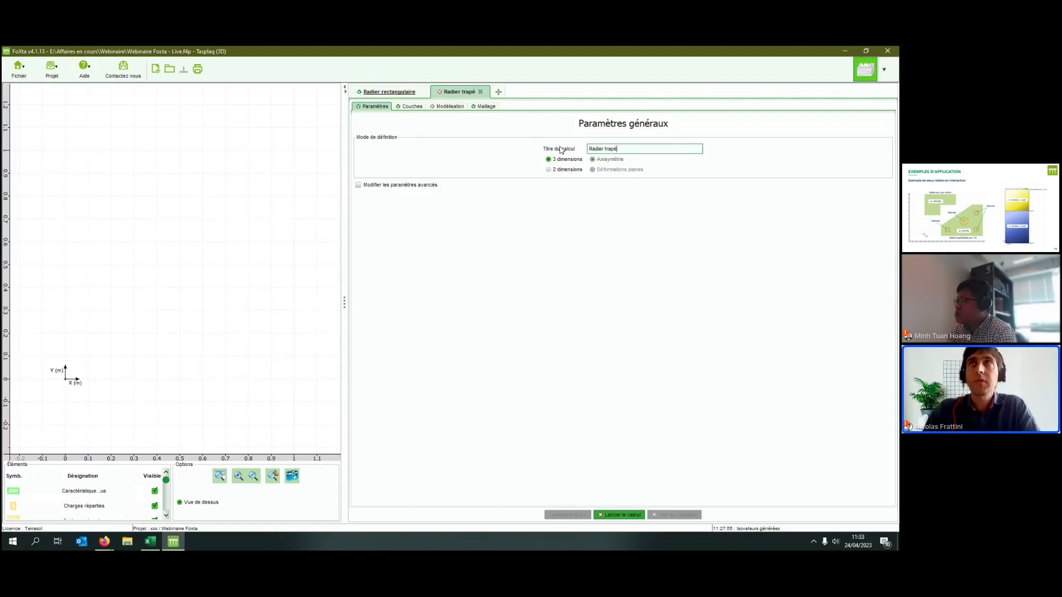
pyautogui.write('zoidal')
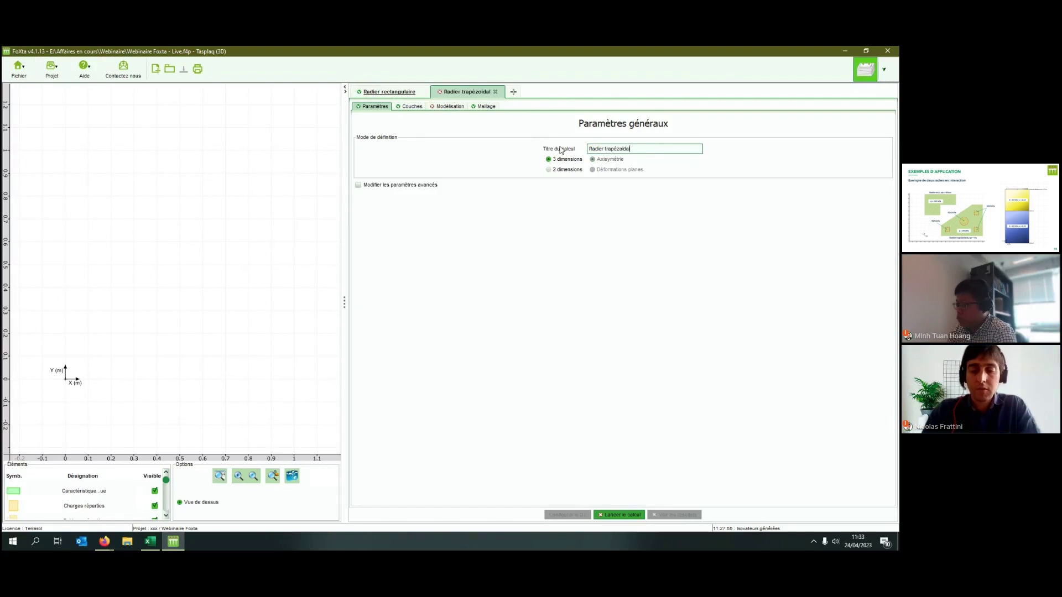
# Add two soil layers to the trapezoidal raft with base levels at -20 m for Couche 1 and -50 m for Couche 2.
pyautogui.click(410, 107)
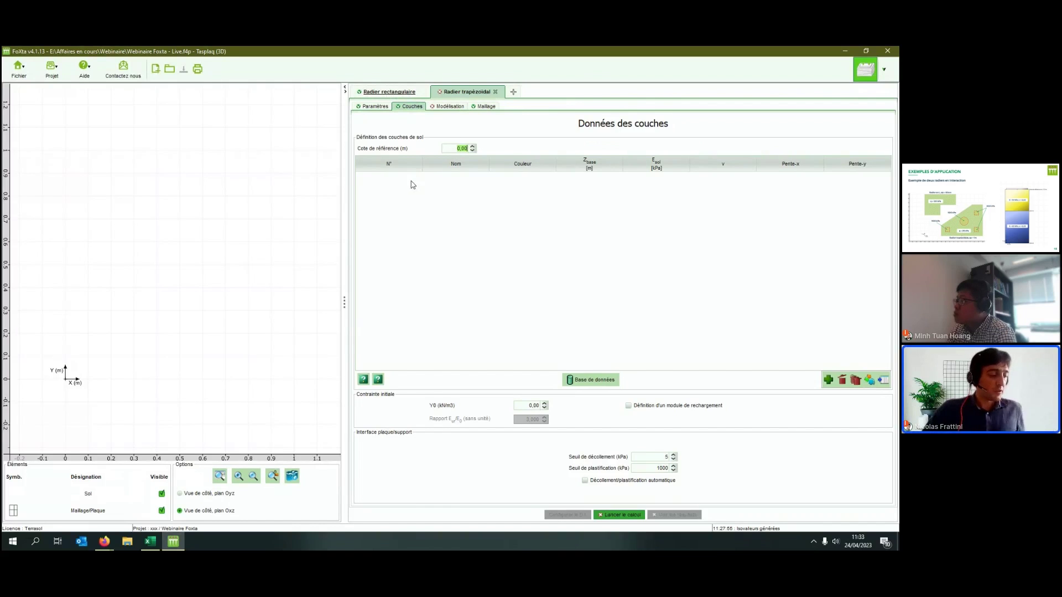
pyautogui.click(828, 379)
pyautogui.click(828, 380)
pyautogui.click(589, 175)
pyautogui.click(589, 175)
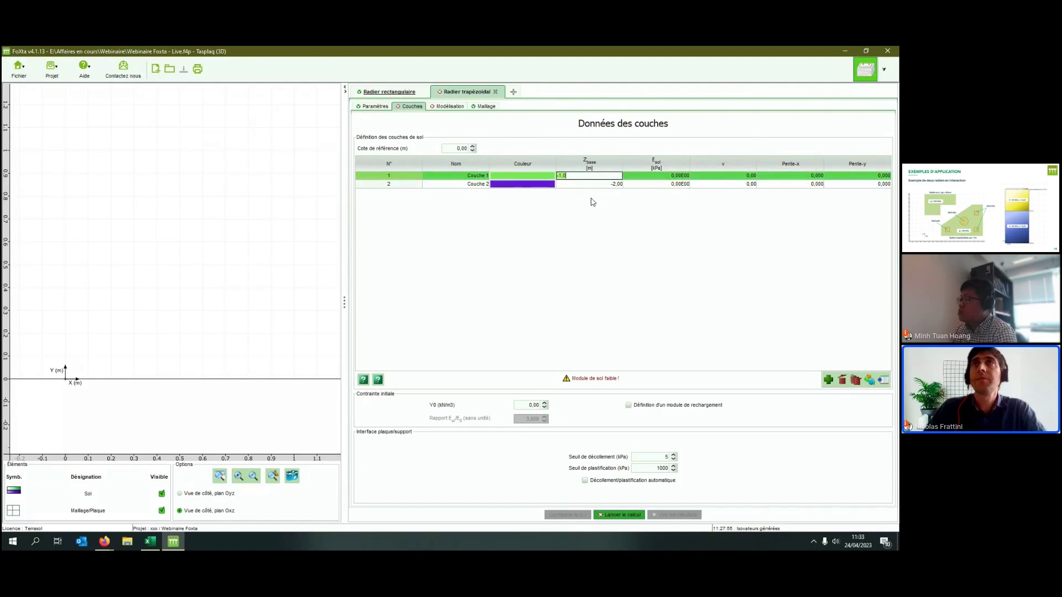
pyautogui.write('20')
pyautogui.press('Return')
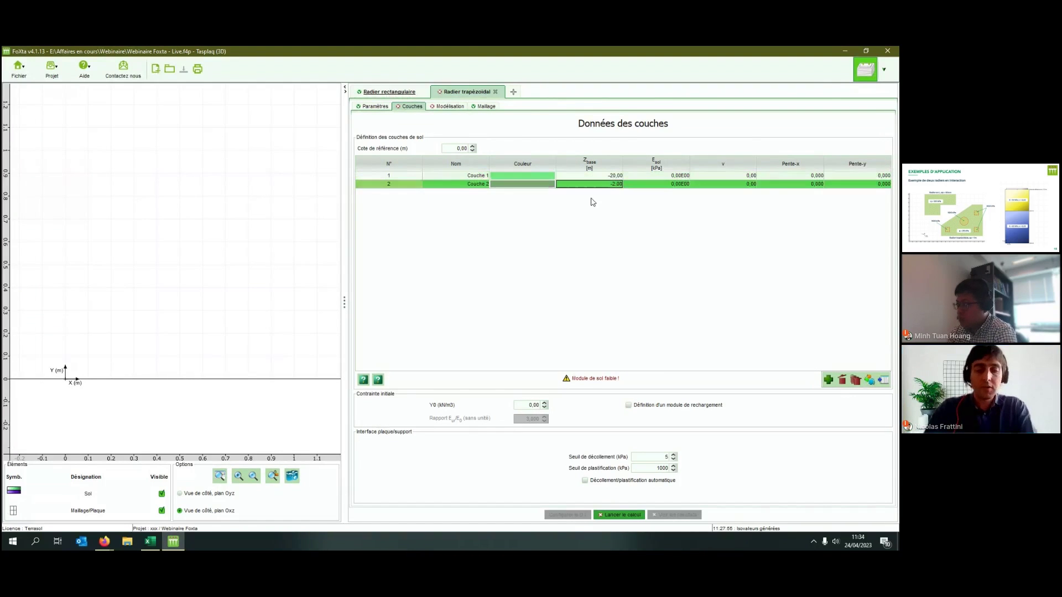
pyautogui.press('BackSpace')
pyautogui.write('-5')
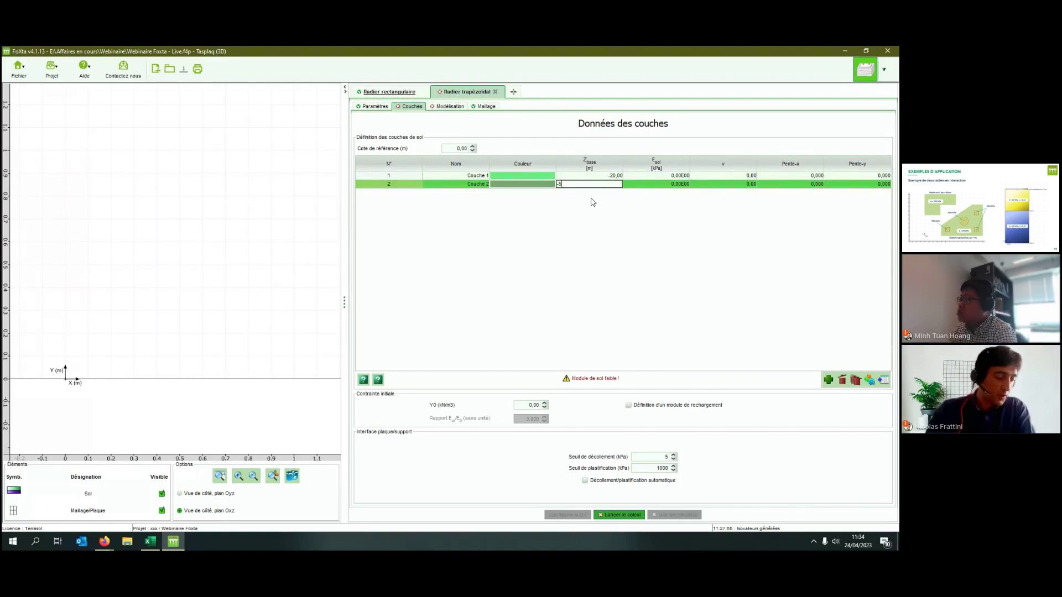
pyautogui.write('0')
pyautogui.press('Return')
# Set the soil modulus to 3E4 kPa for Couche 1 and 8E4 kPa for Couche 2.
pyautogui.click(637, 175)
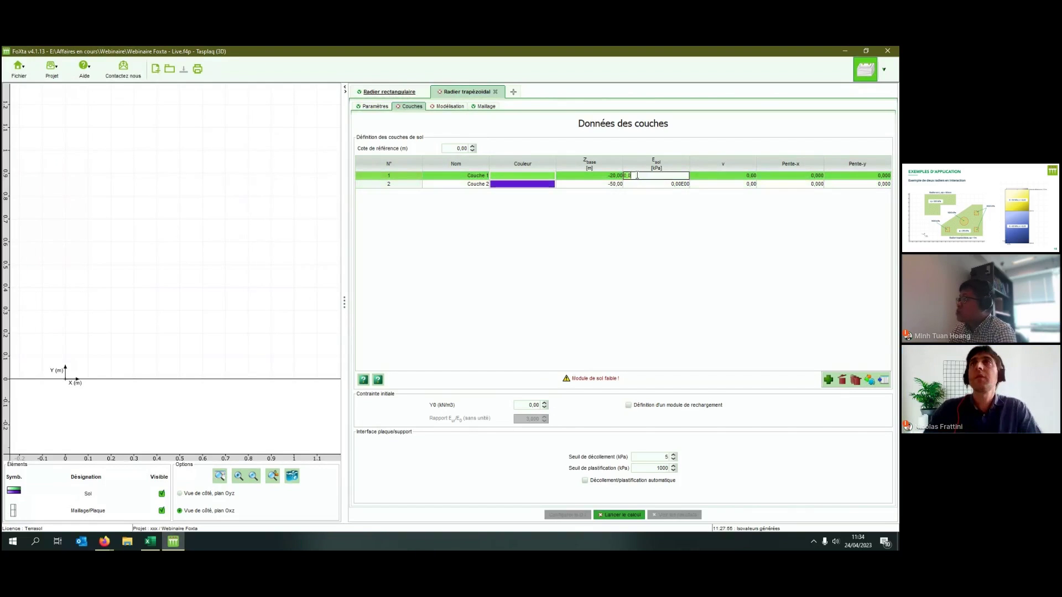
pyautogui.write('3e4')
pyautogui.press('Return')
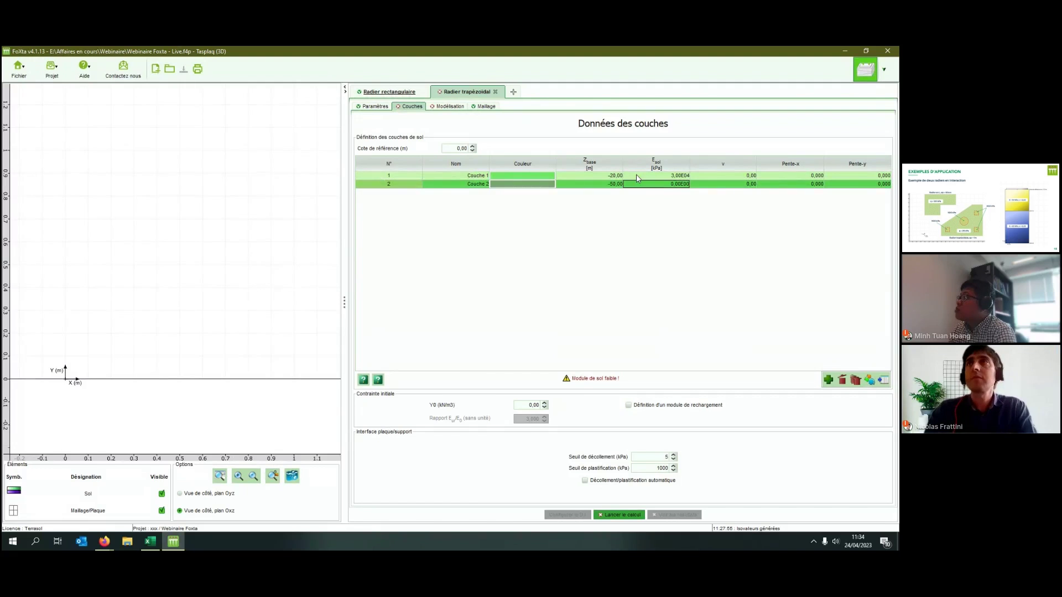
pyautogui.write('8e4')
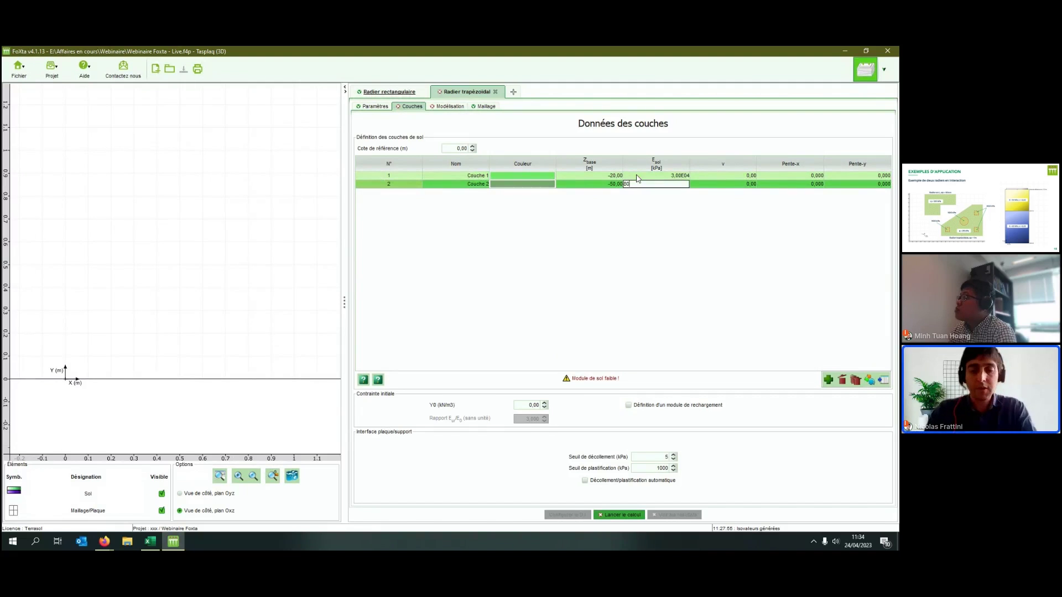
pyautogui.press('Return')
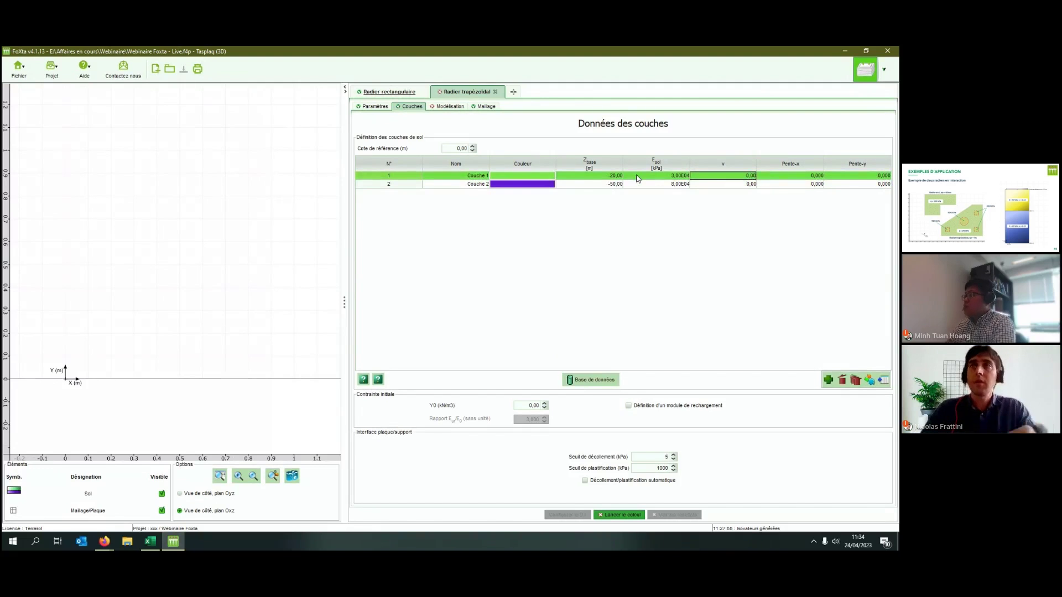
# Fill the whole Poisson's ratio column of the soil layers with 0.33.
pyautogui.rightClick(729, 168)
pyautogui.click(740, 180)
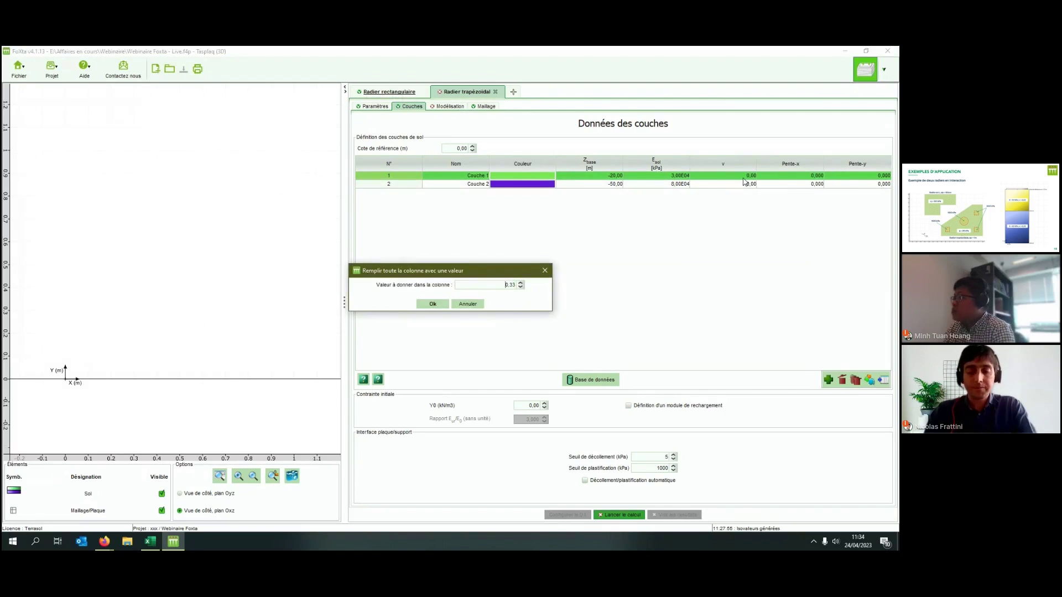
pyautogui.click(433, 303)
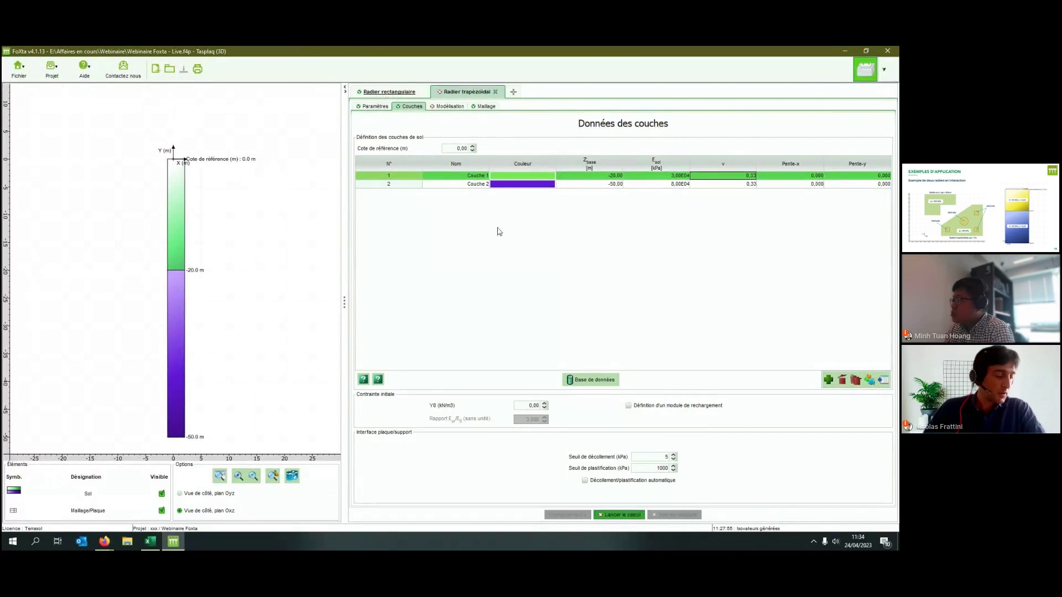
# Start a new plate entity in the trapezoidal raft's model and give it a polygon shape.
pyautogui.click(439, 107)
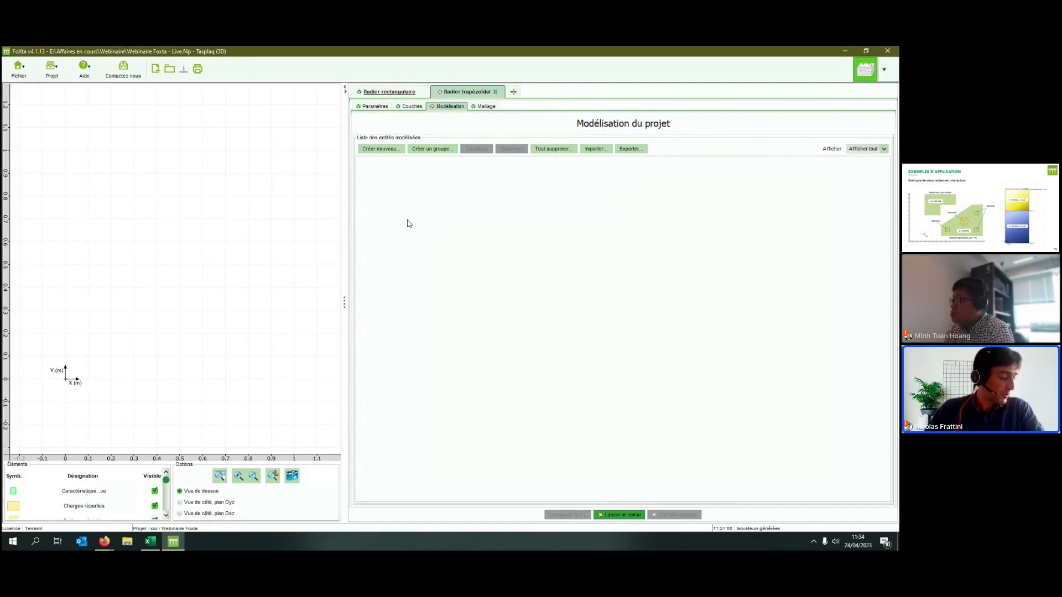
pyautogui.click(394, 150)
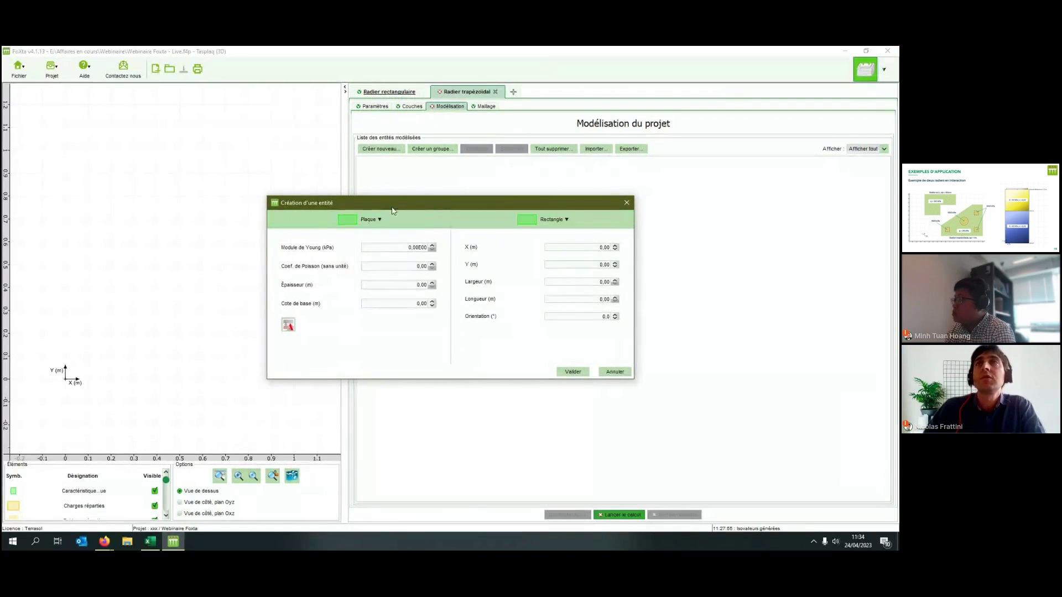
pyautogui.click(557, 220)
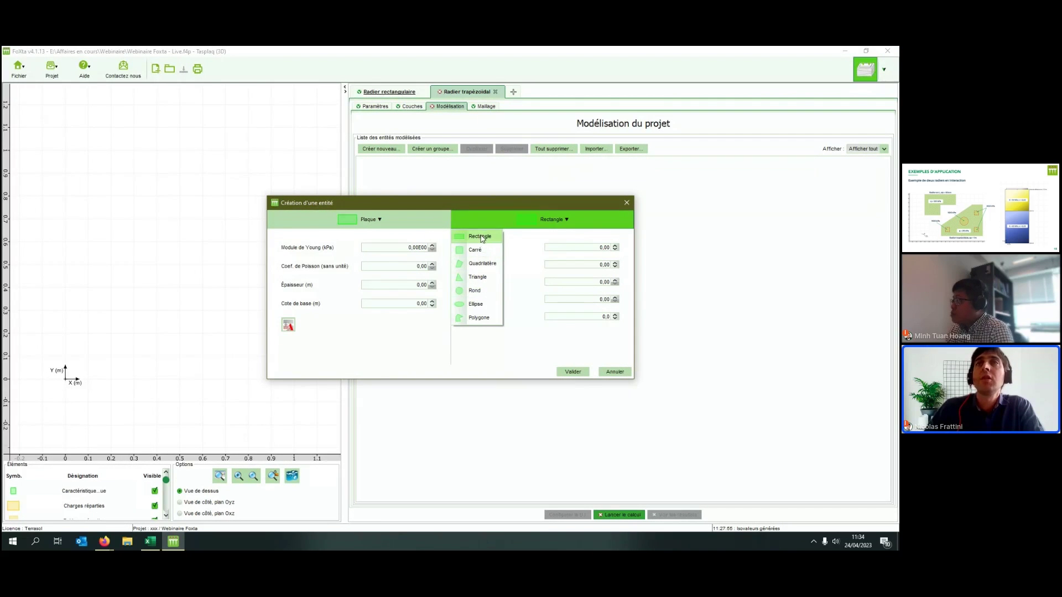
pyautogui.click(474, 319)
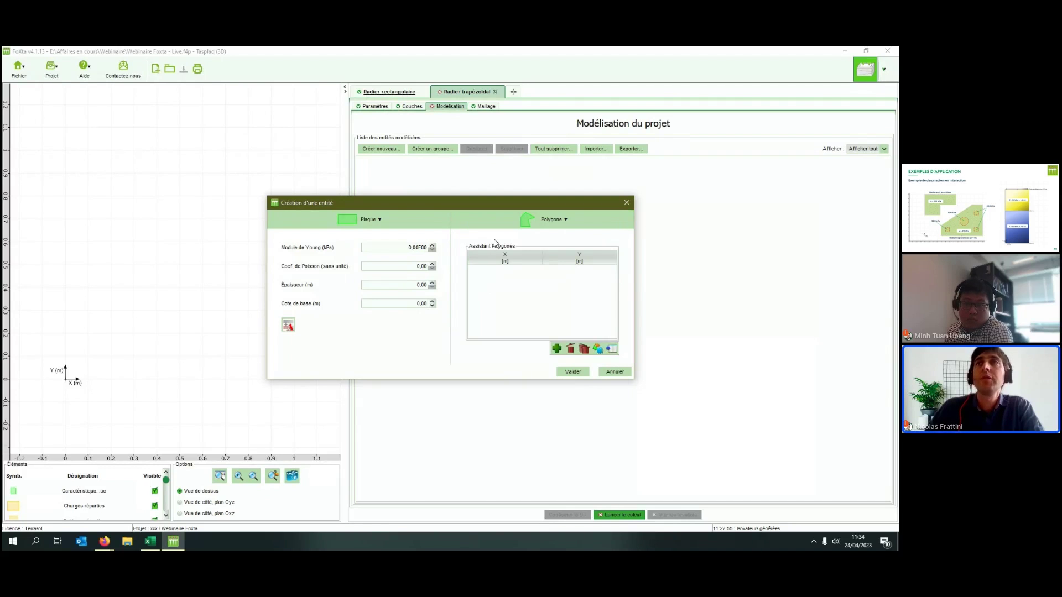
# Give the plate a Young's modulus of 1E7 kPa, a Poisson's ratio of 0.15 and a thickness of 1 m.
pyautogui.click(407, 249)
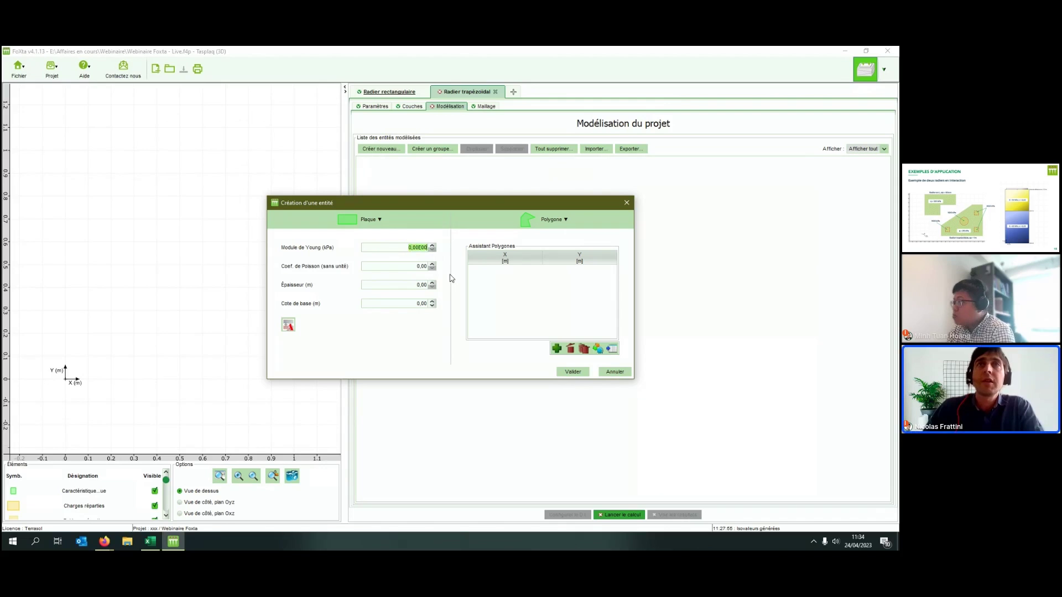
pyautogui.write('1e7')
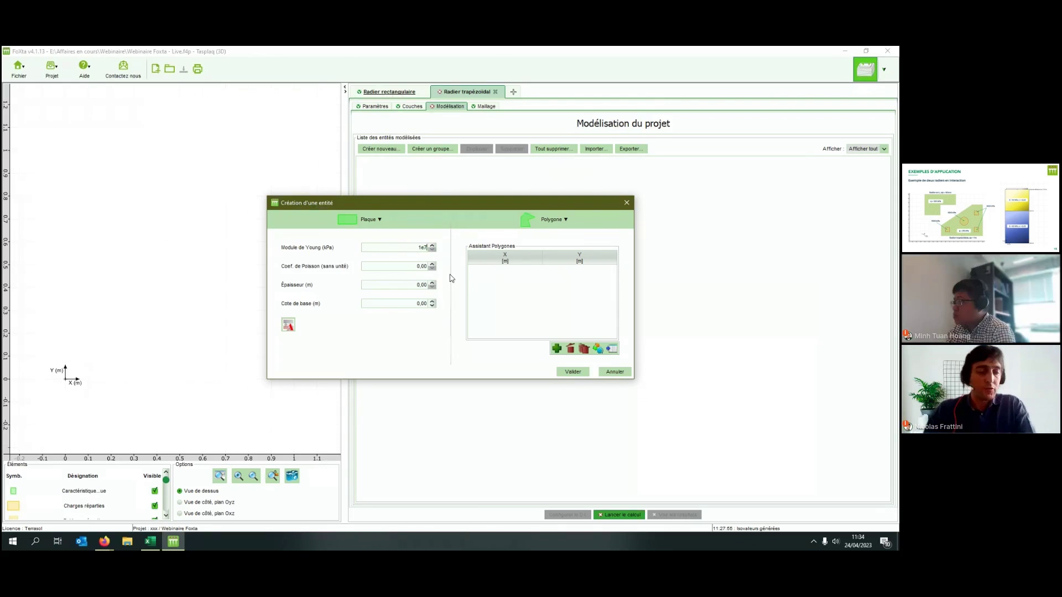
pyautogui.write('0')
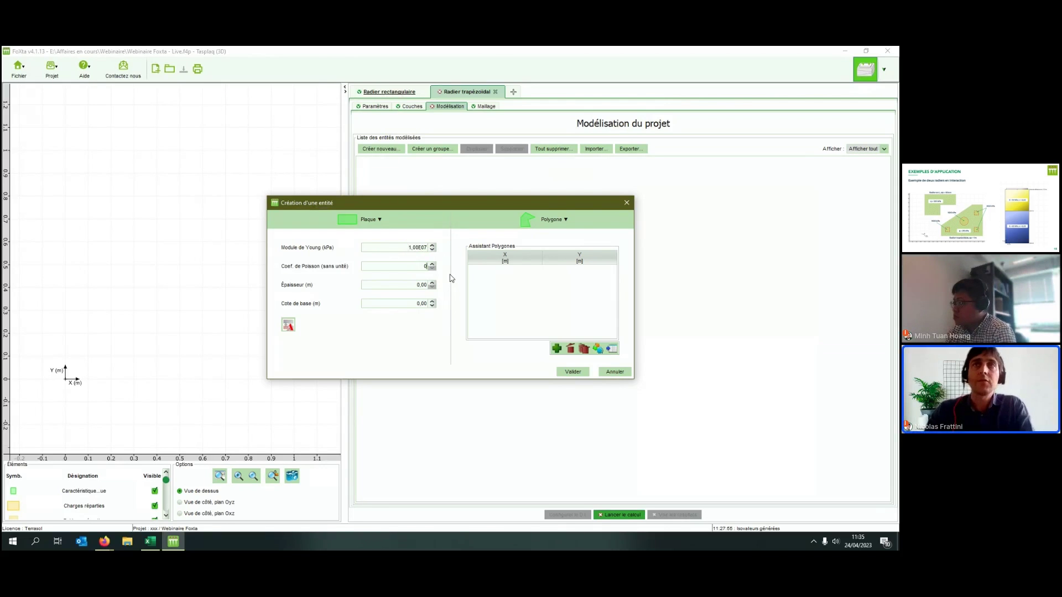
pyautogui.write('.15')
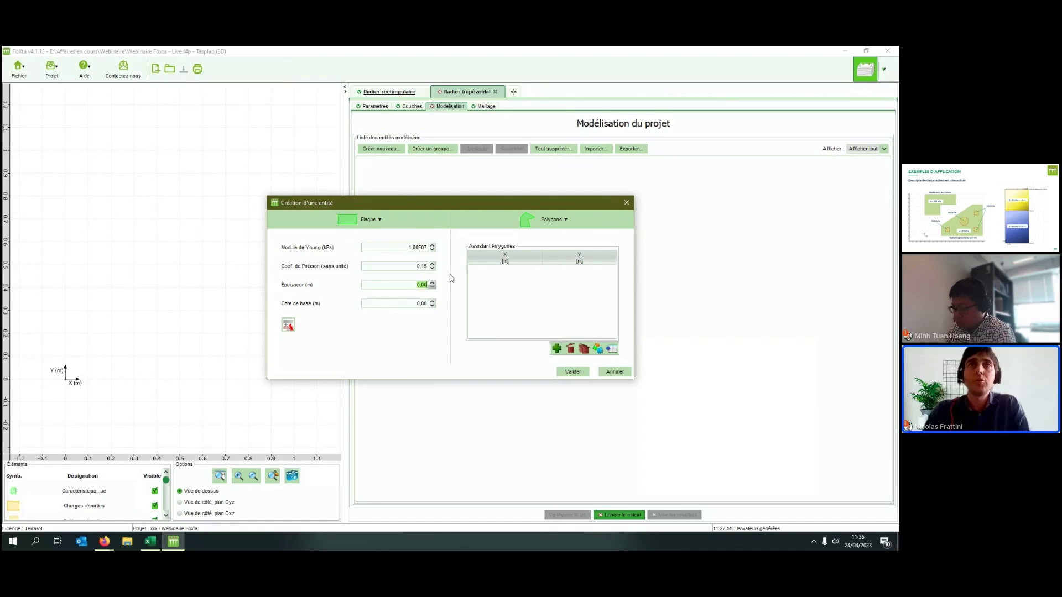
pyautogui.write('1')
pyautogui.press('Tab')
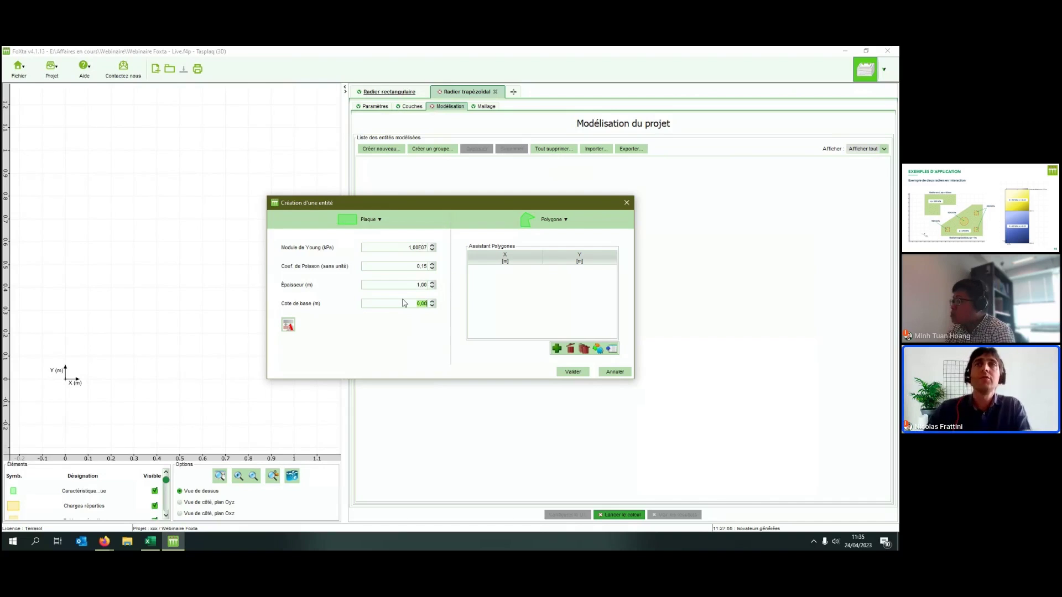
pyautogui.click(554, 349)
pyautogui.click(531, 268)
pyautogui.click(569, 273)
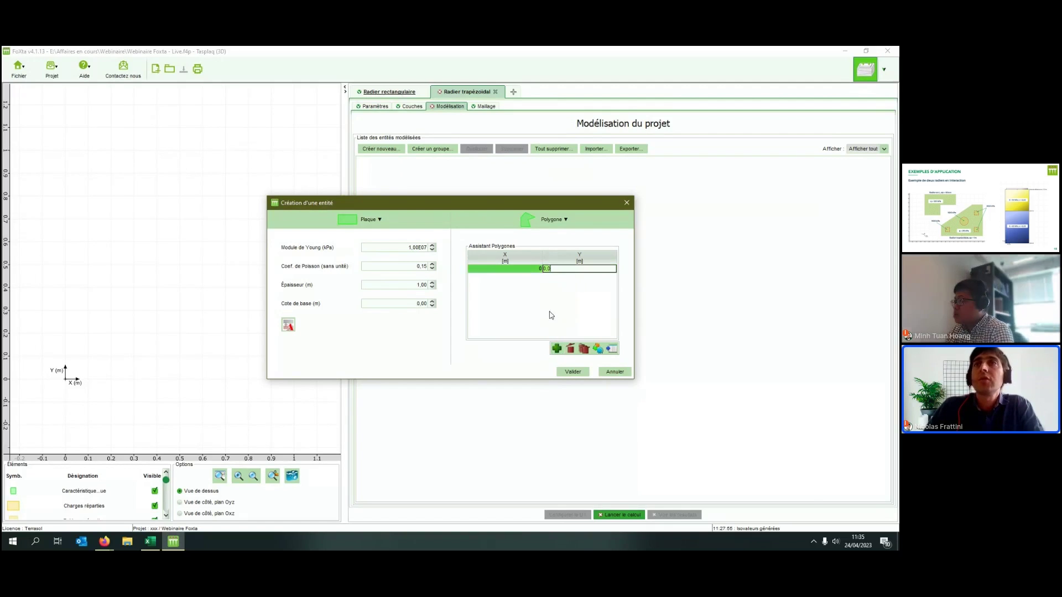
pyautogui.click(582, 349)
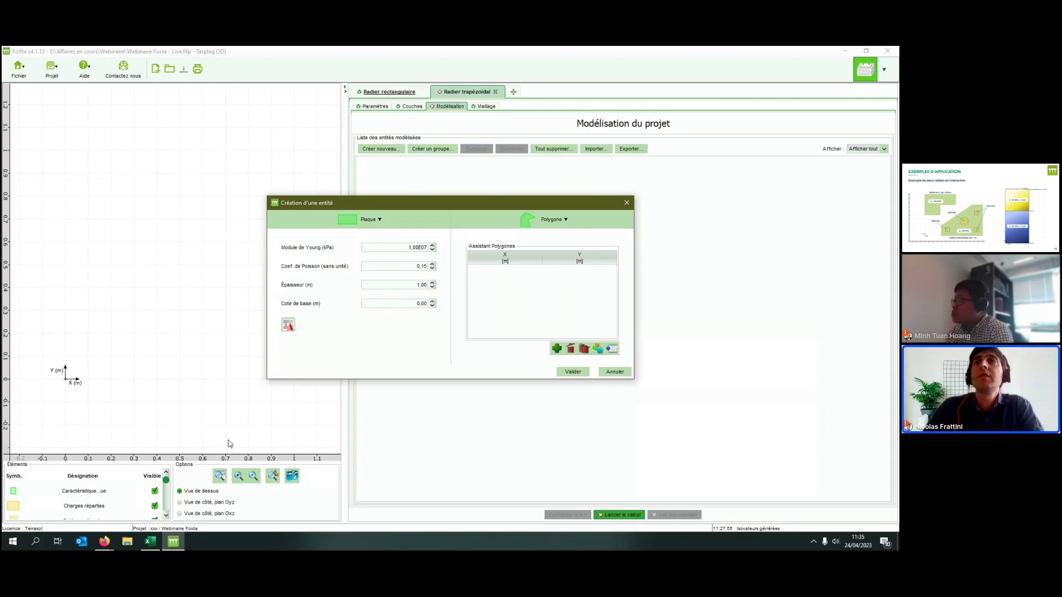
# Copy the trapezoidal raft's X and Y coordinates (A5:B9) from the Géométrie radier.xlsx workbook in Excel and return to FoXta.
pyautogui.click(150, 542)
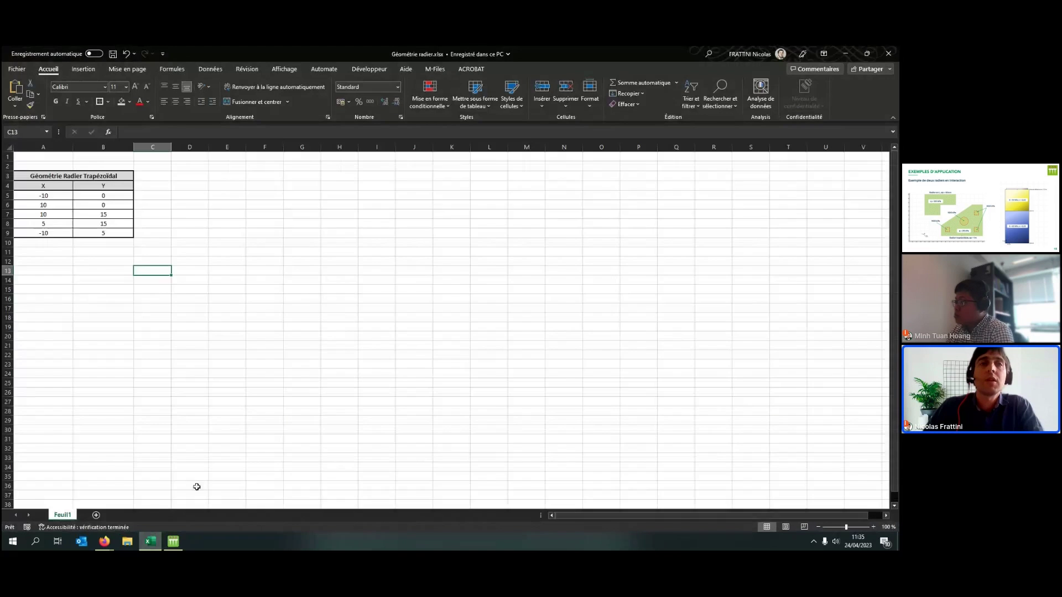
pyautogui.moveTo(44, 196); pyautogui.dragTo(95, 235)
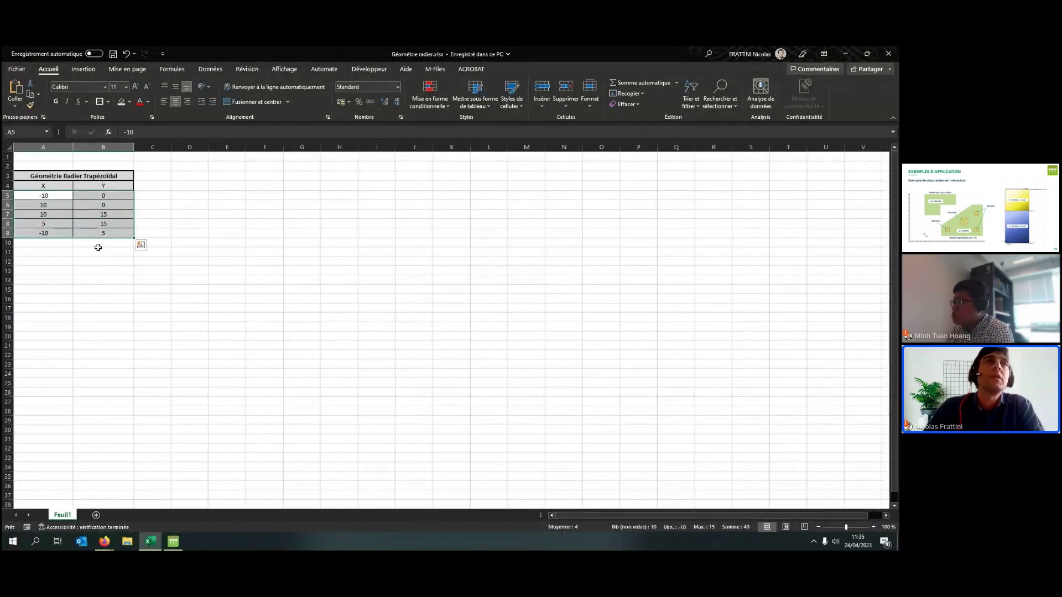
pyautogui.hotkey('ctrl', 'c')
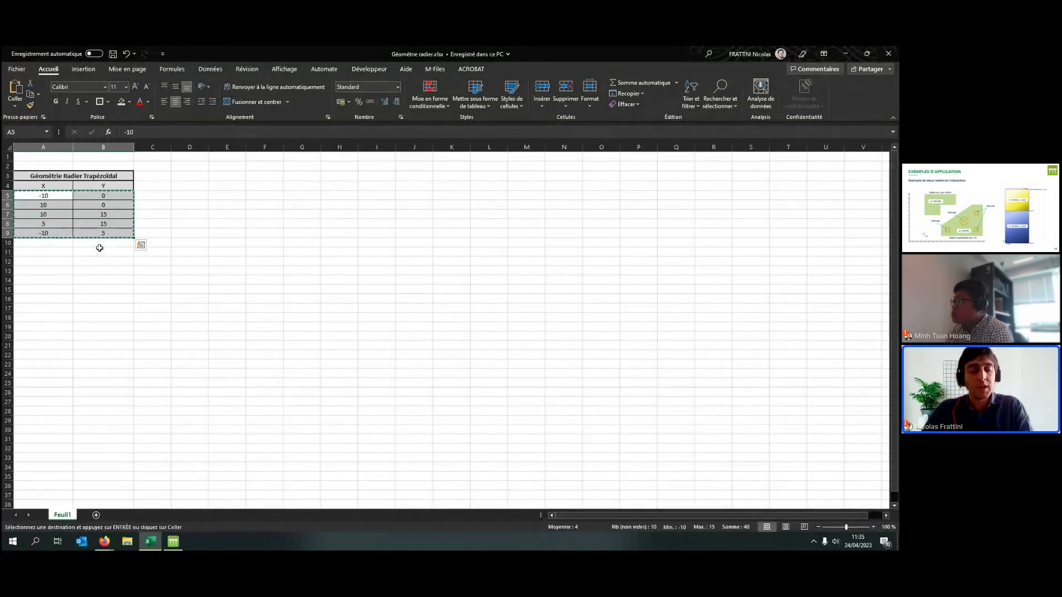
pyautogui.click(172, 543)
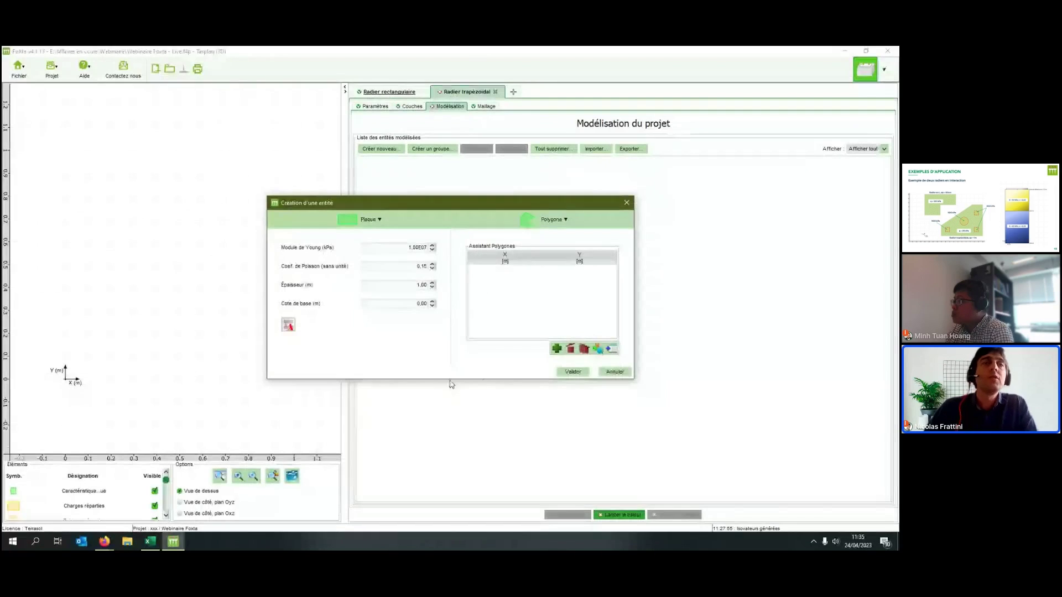
# Import clipboard lines 1 to 5 as the polygon's vertices and validate the plate.
pyautogui.click(597, 349)
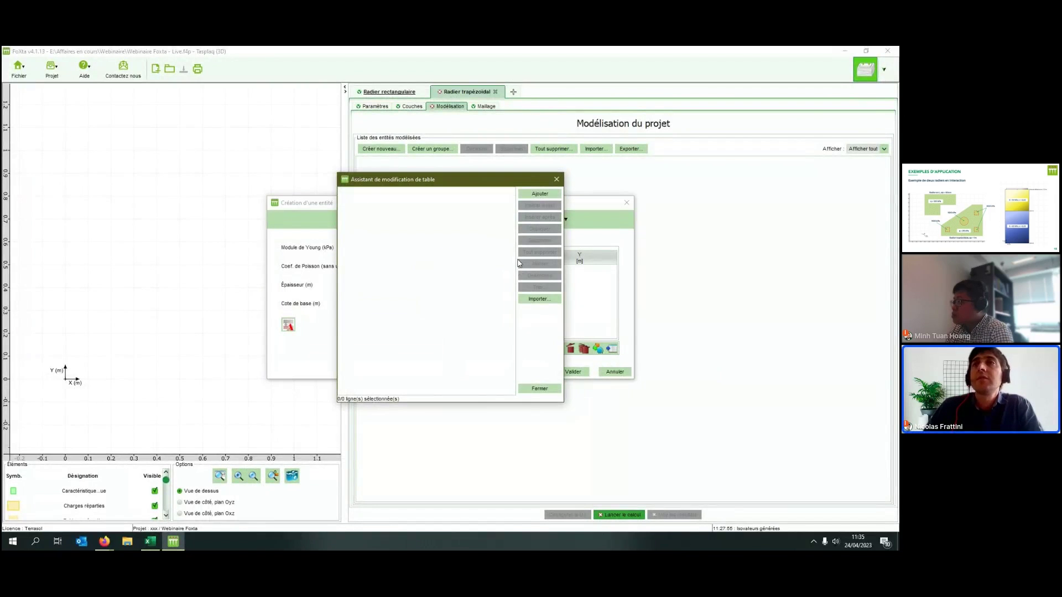
pyautogui.click(538, 299)
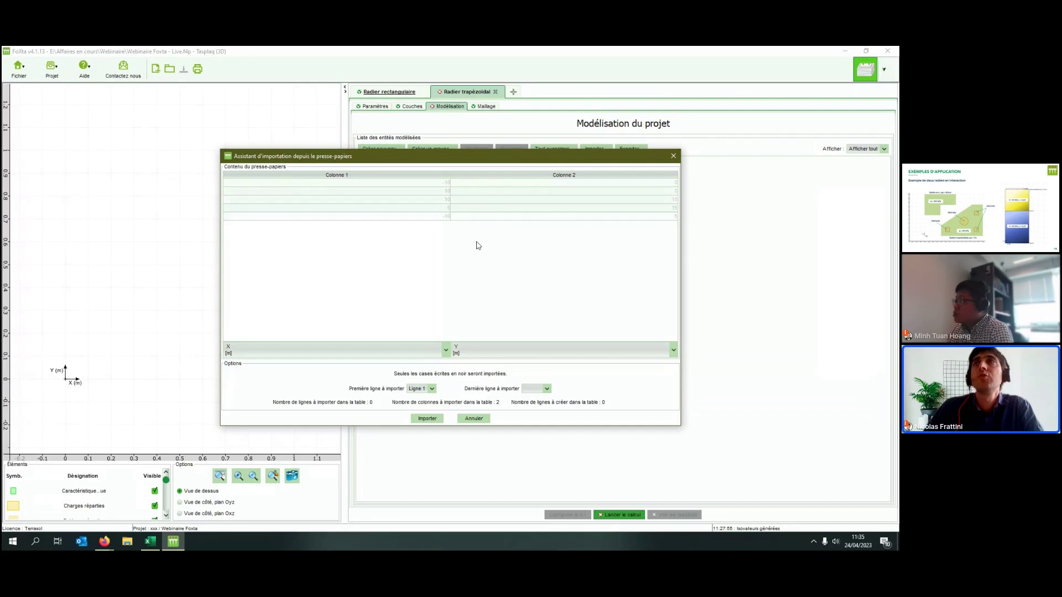
pyautogui.click(547, 389)
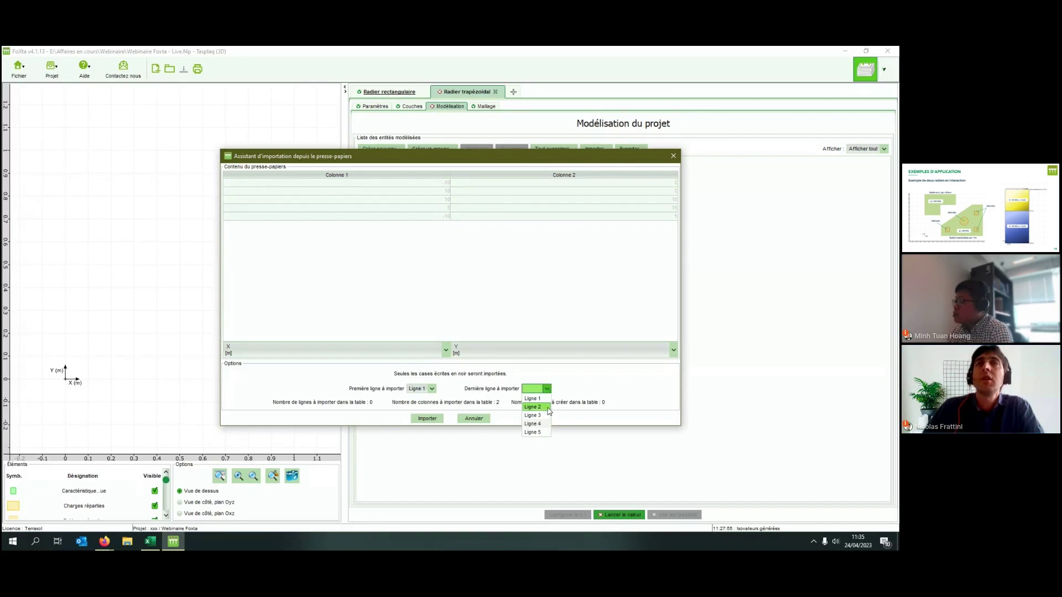
pyautogui.click(540, 433)
pyautogui.click(426, 418)
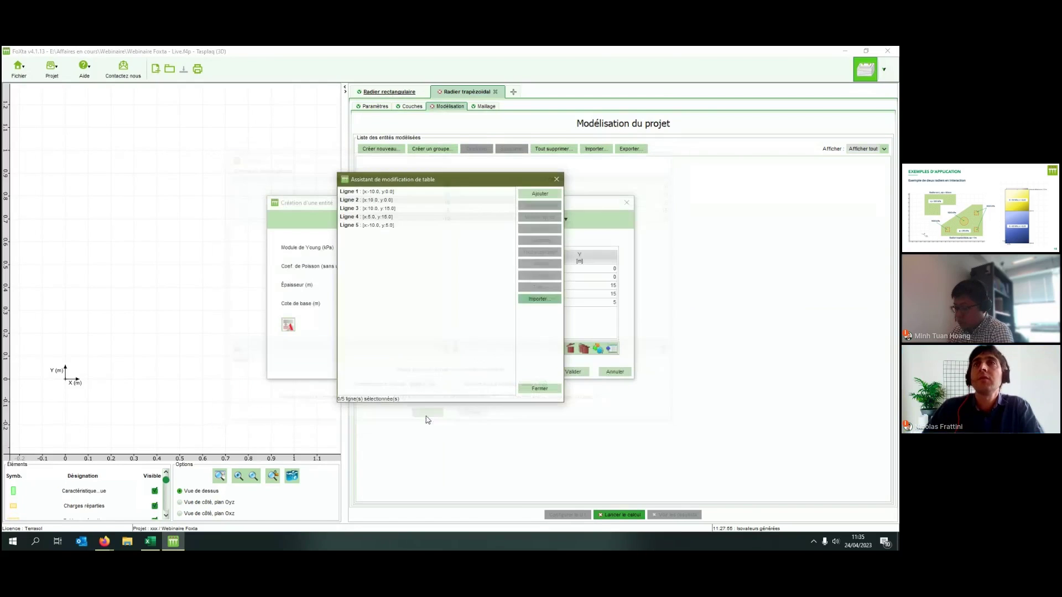
pyautogui.click(529, 388)
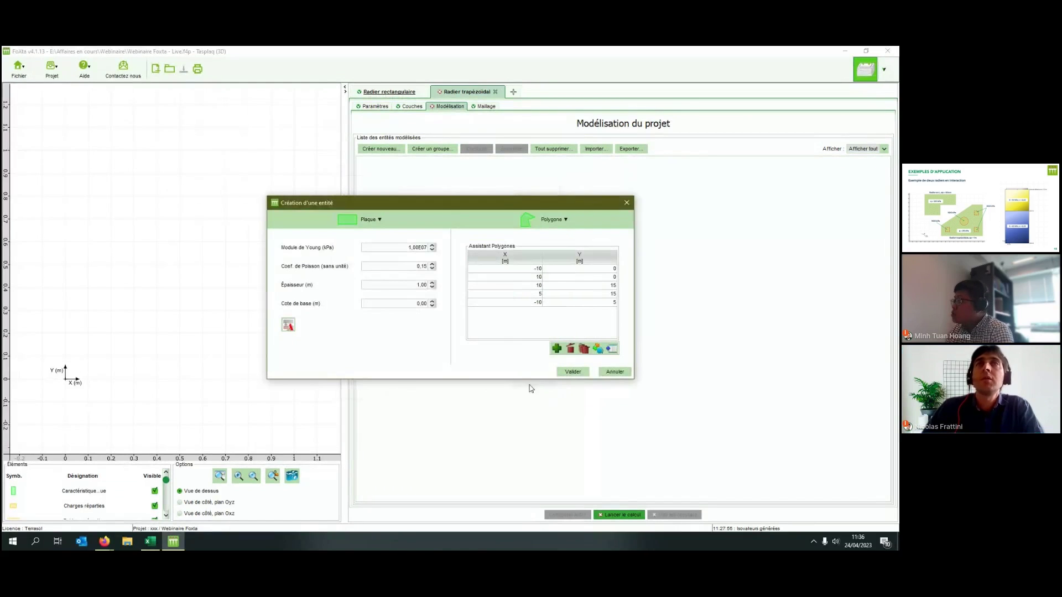
pyautogui.click(572, 372)
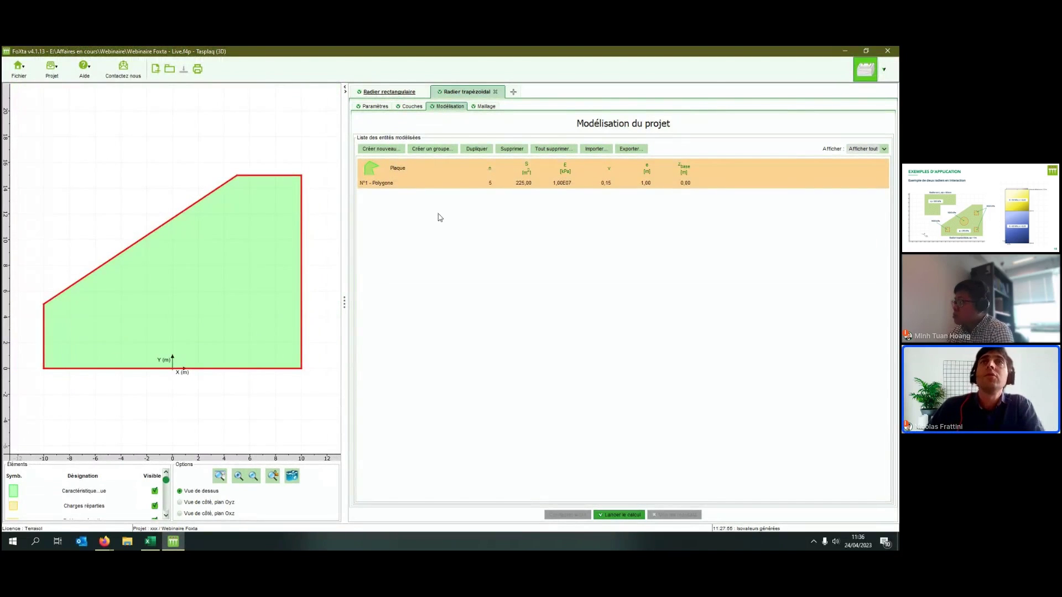
# Start a new distributed surcharge (Surcharge répartie) entity with a density of 25 kPa.
pyautogui.click(381, 153)
pyautogui.click(375, 226)
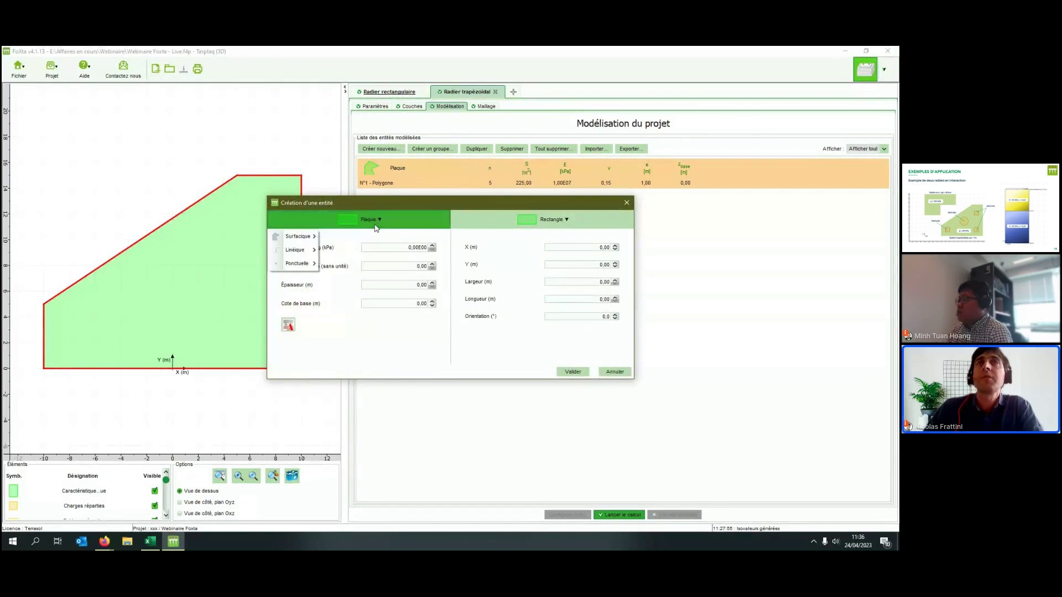
pyautogui.moveTo(301, 239)
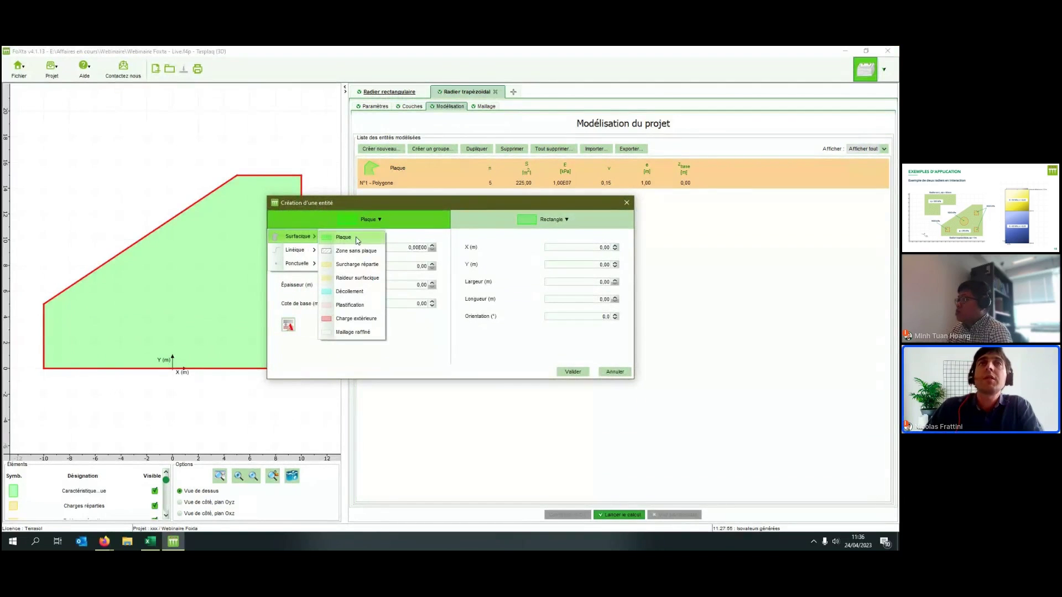
pyautogui.click(360, 265)
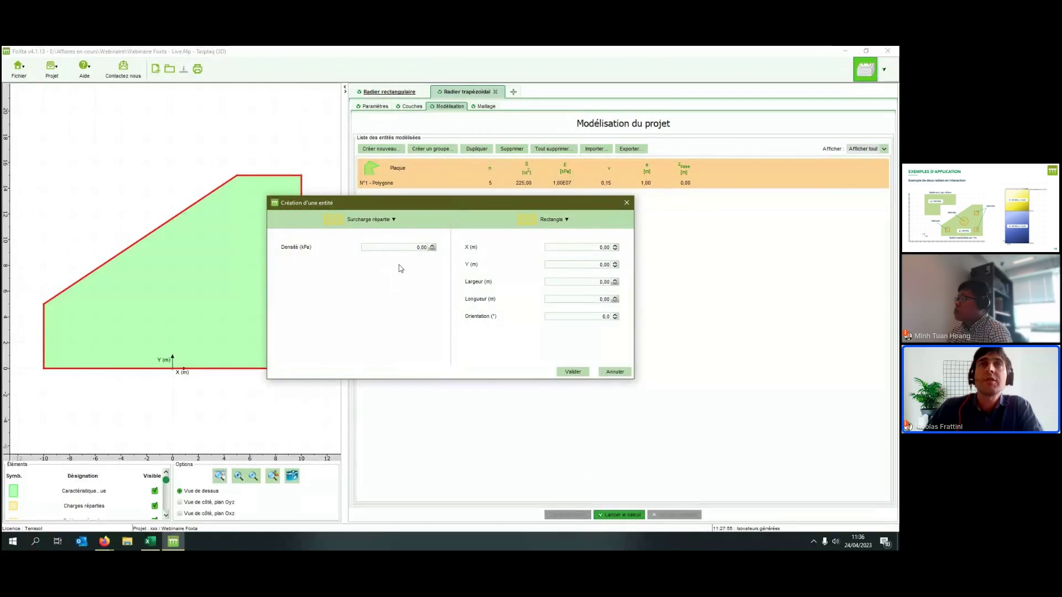
pyautogui.doubleClick(423, 247)
pyautogui.write('25')
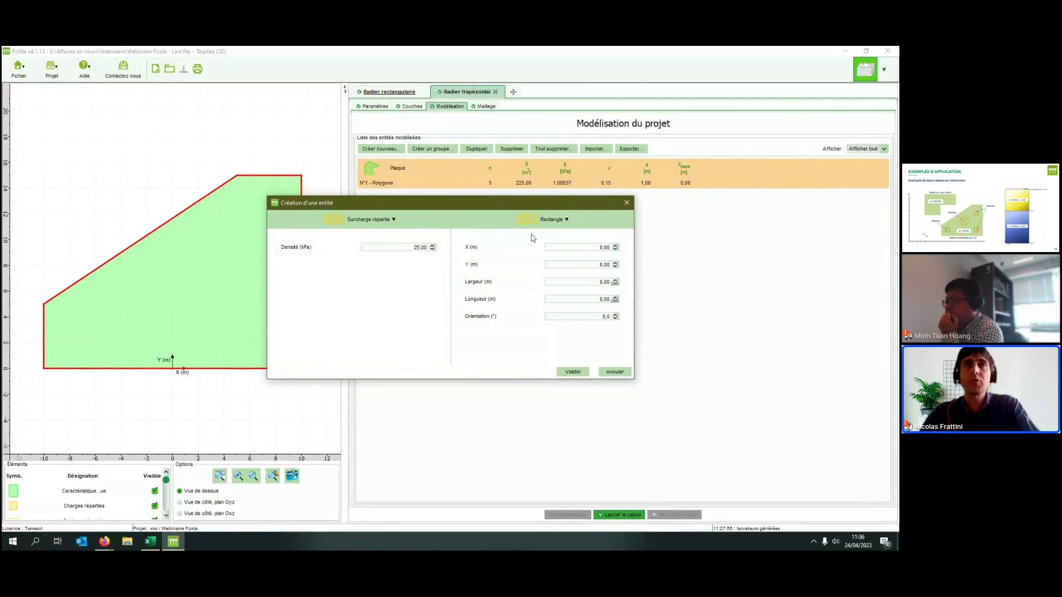
# Define the 25 kPa surcharge as a polygon using clipboard lines 1 to 5 as its vertices and validate it.
pyautogui.click(526, 226)
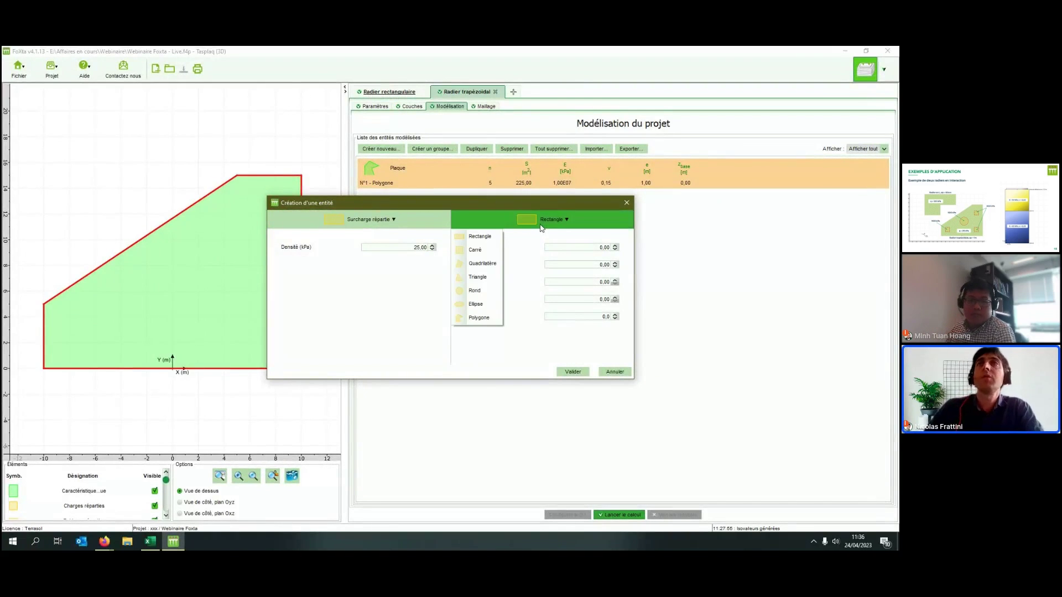
pyautogui.click(478, 319)
pyautogui.click(597, 348)
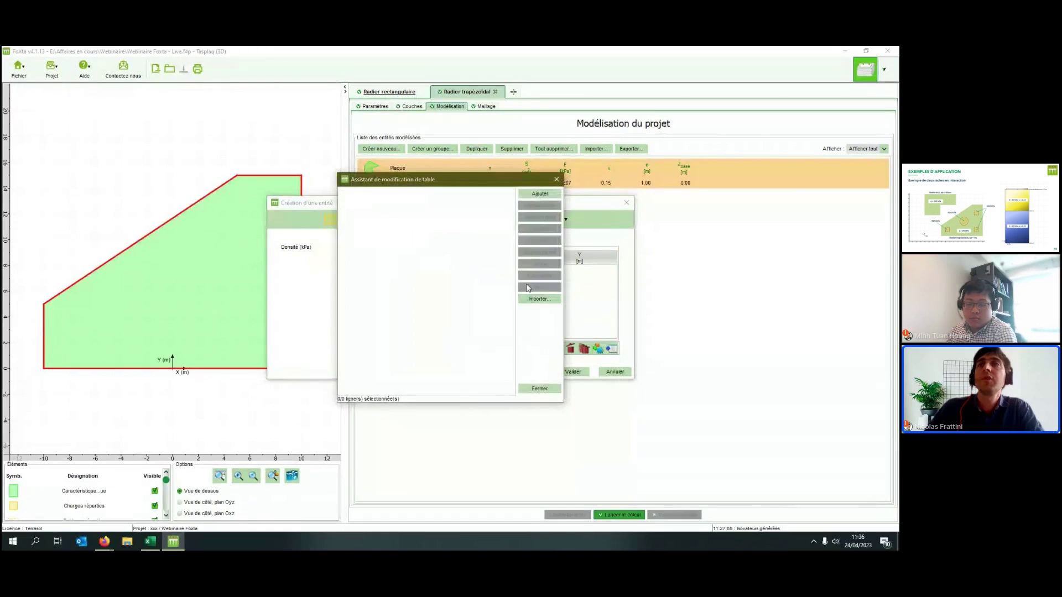
pyautogui.click(539, 299)
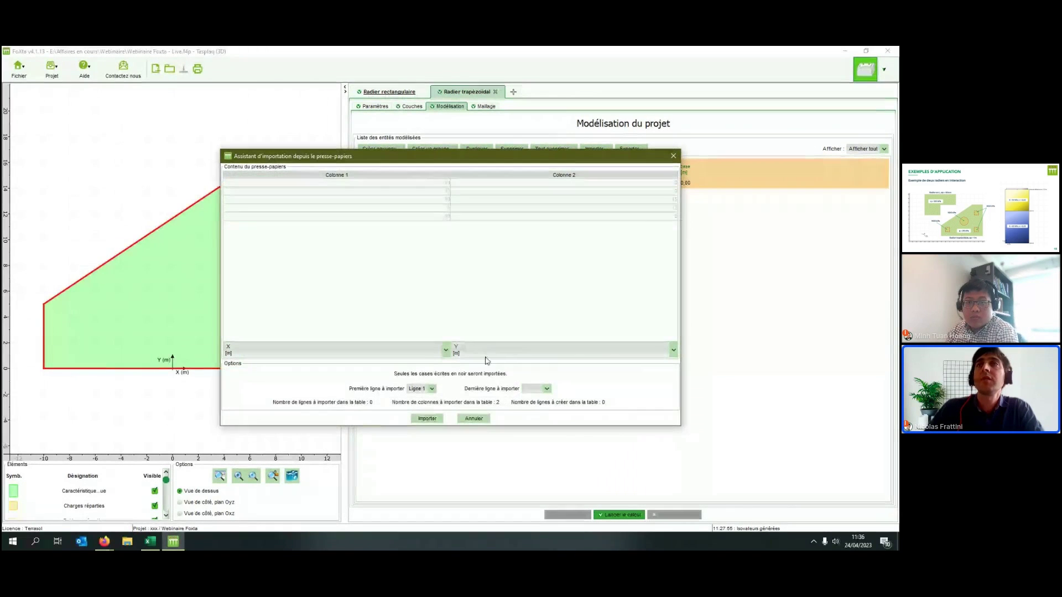
pyautogui.click(546, 389)
pyautogui.click(535, 436)
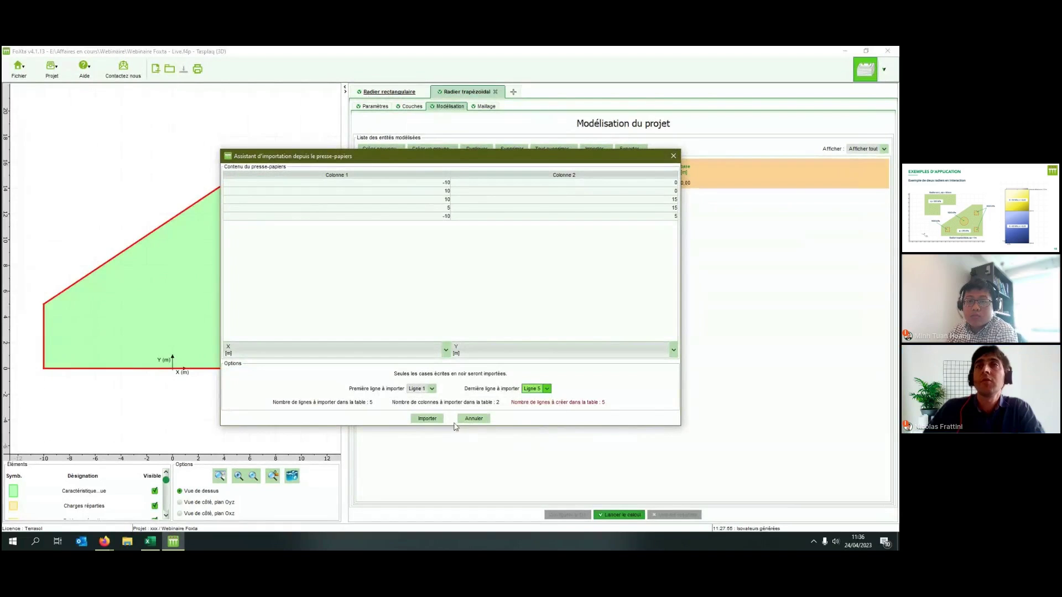
pyautogui.click(427, 419)
pyautogui.click(540, 390)
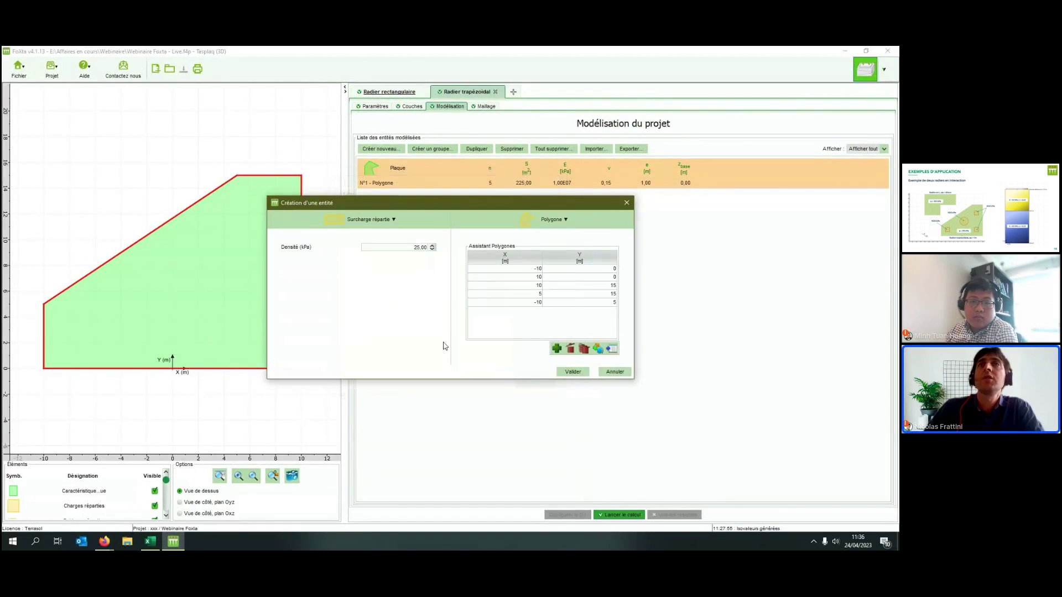
pyautogui.click(573, 372)
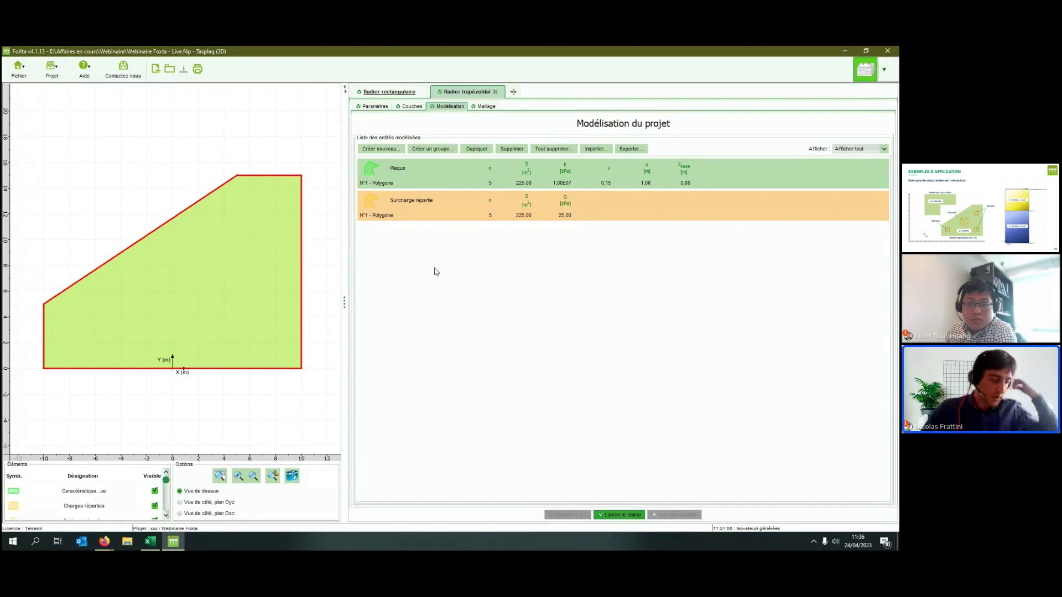
# Create a circular distributed surcharge (Surcharge répartie, Rond) of 500 kPa centred at X 1 m, Y 7 m with a 2 m radius.
pyautogui.click(379, 149)
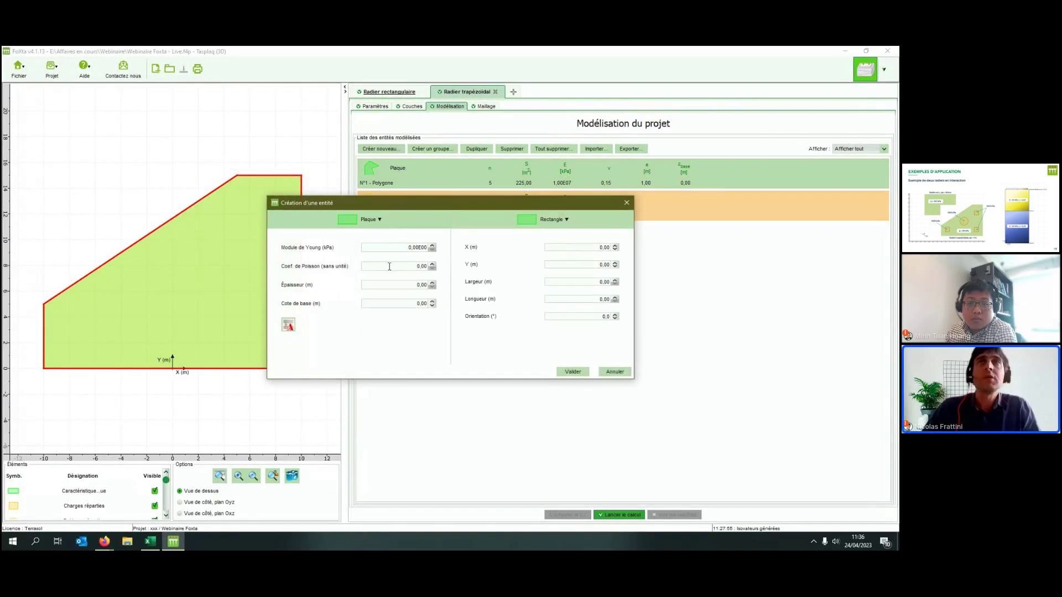
pyautogui.click(373, 221)
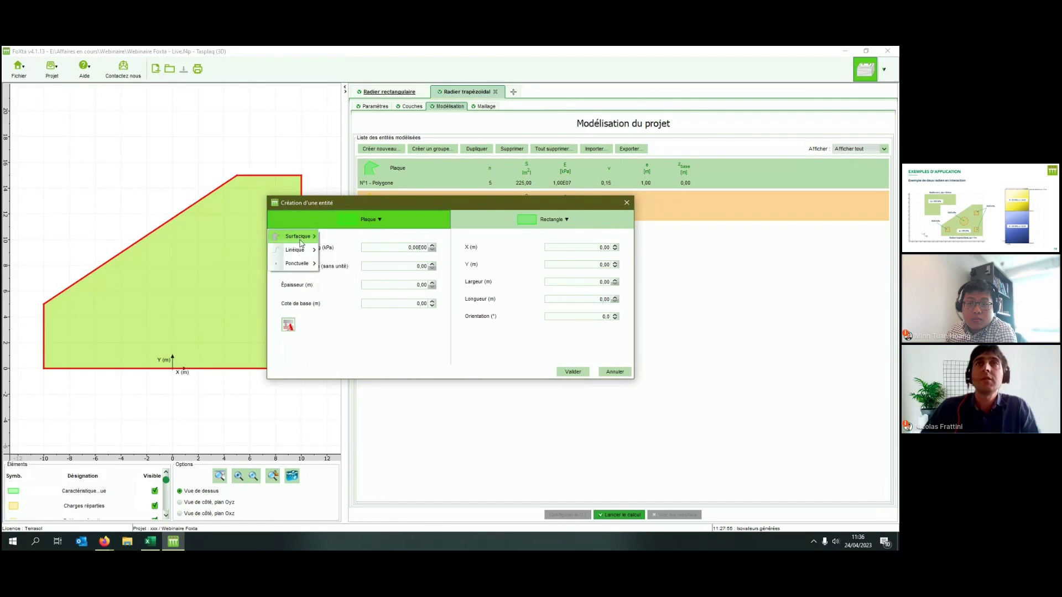
pyautogui.moveTo(302, 239)
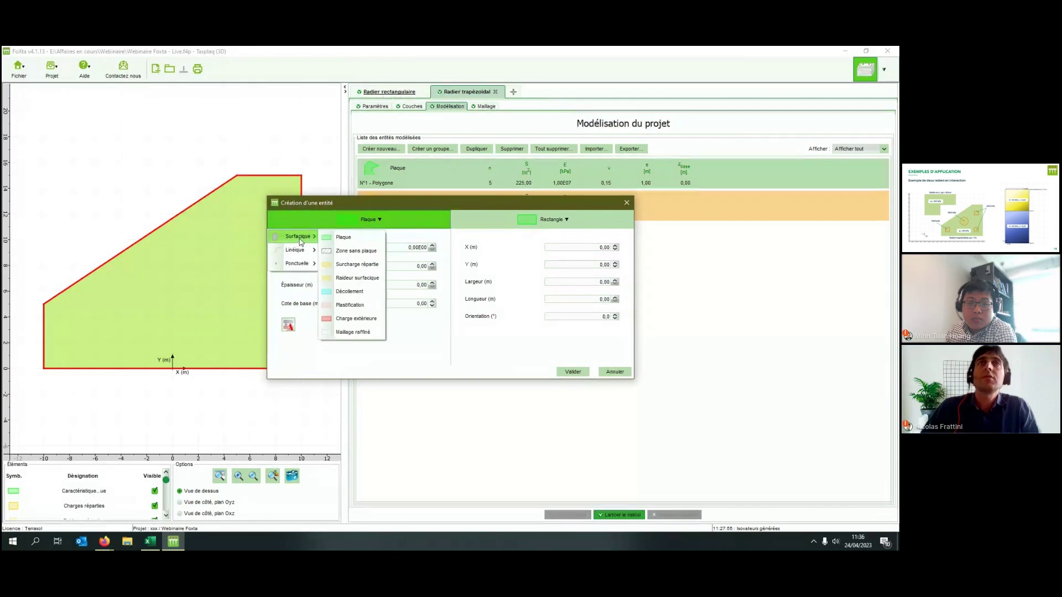
pyautogui.click(348, 264)
pyautogui.click(531, 219)
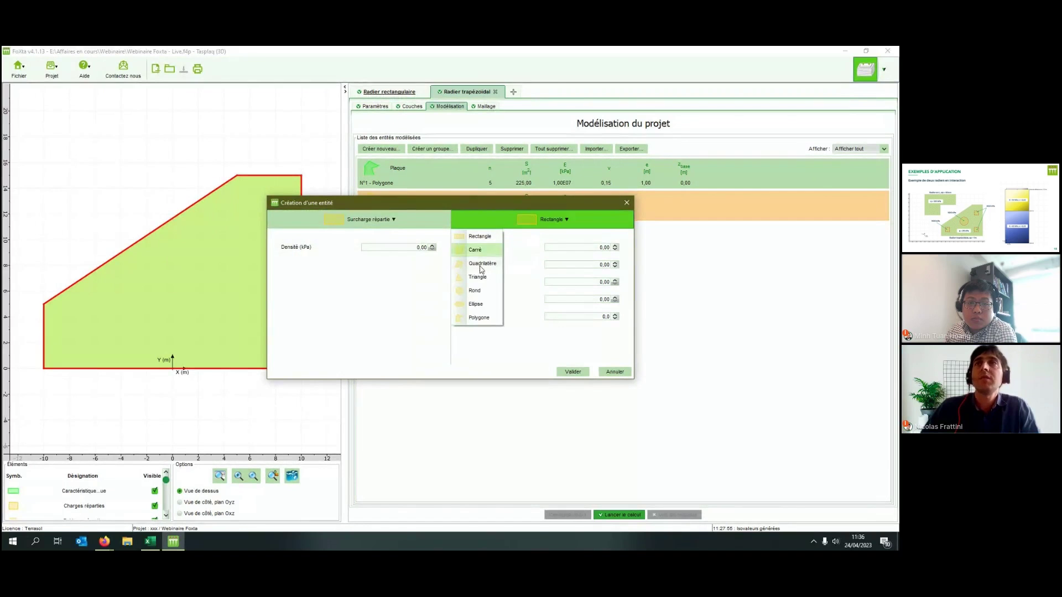
pyautogui.click(475, 290)
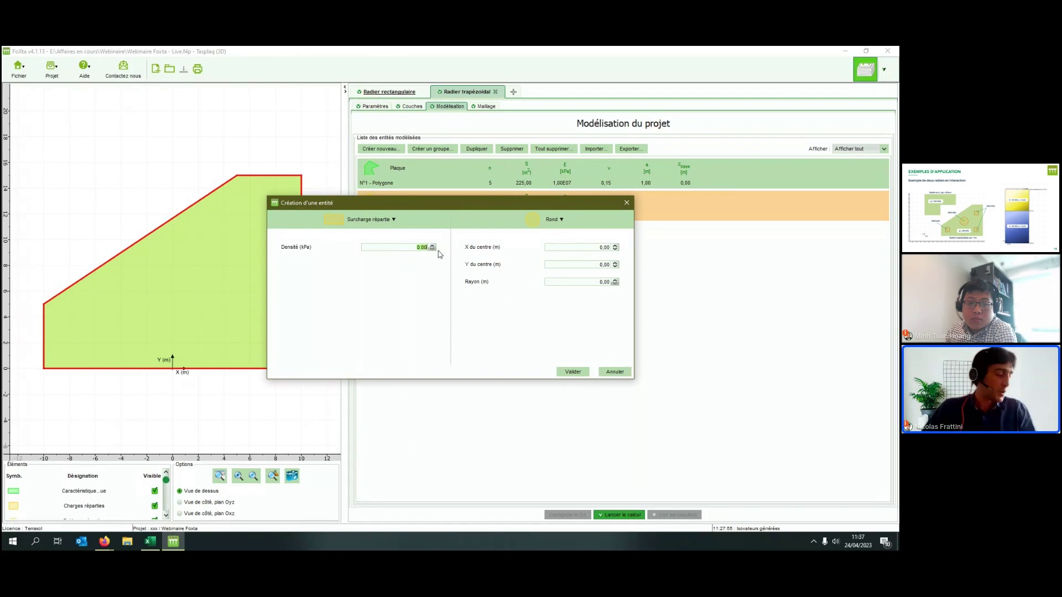
pyautogui.write('500')
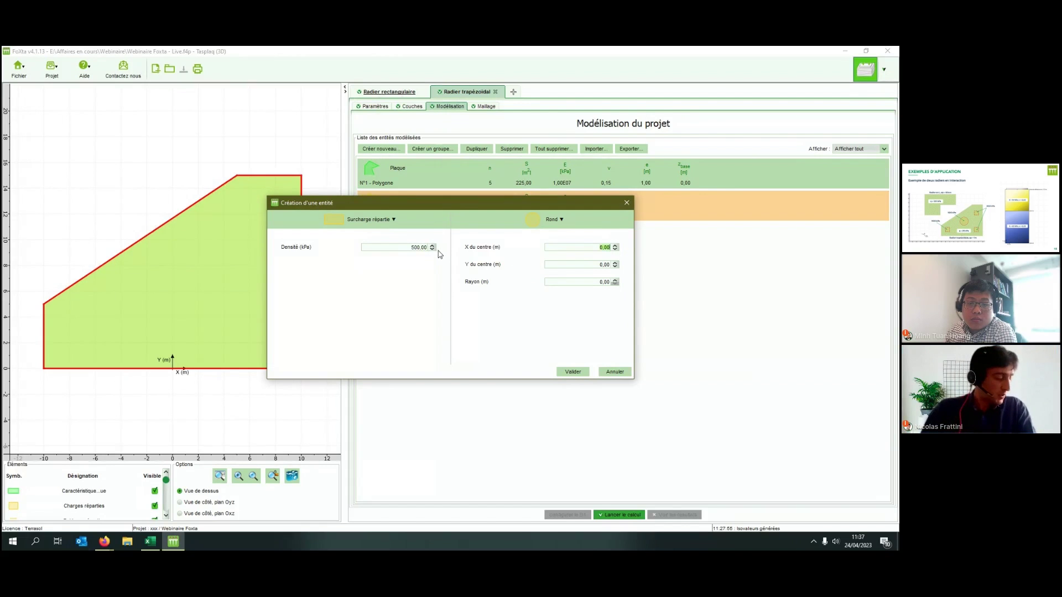
pyautogui.write('7')
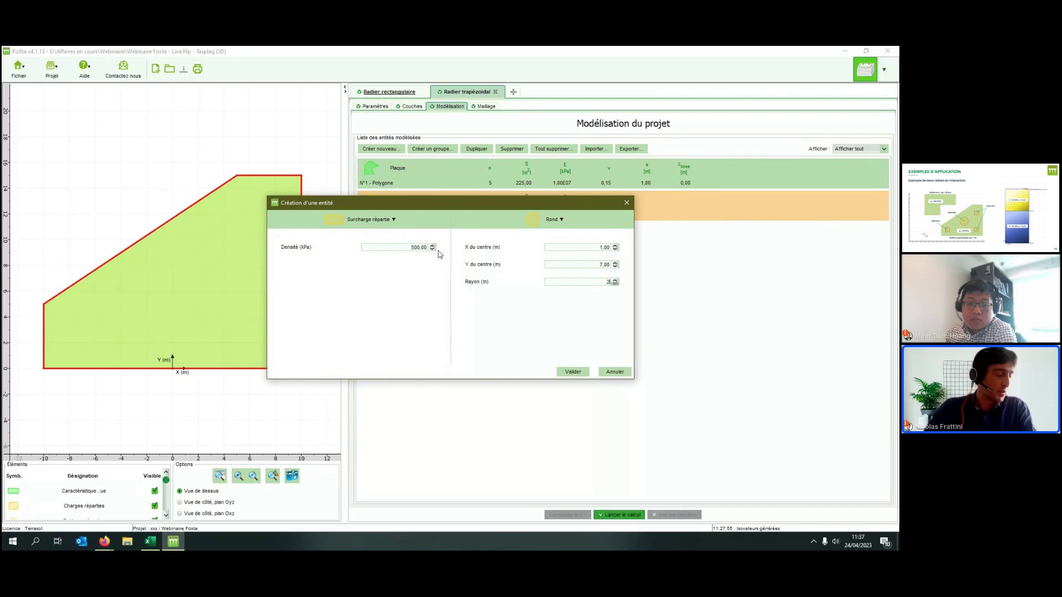
pyautogui.click(572, 371)
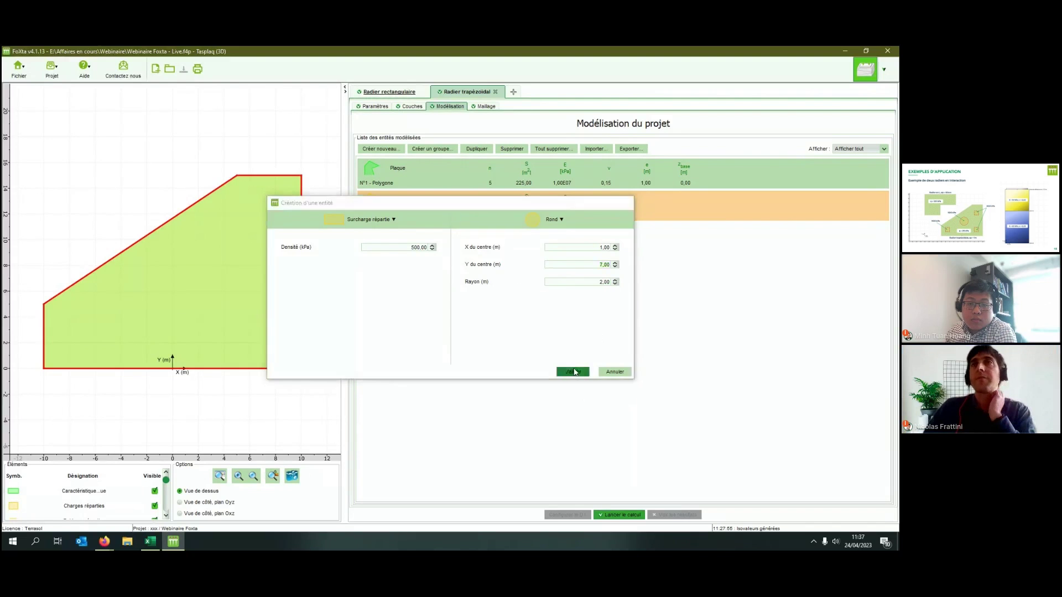
# Create a rectangular distributed surcharge of 900 kPa at X -8 m, Y 2 m, with a width and length of 2 m.
pyautogui.click(377, 148)
pyautogui.click(370, 219)
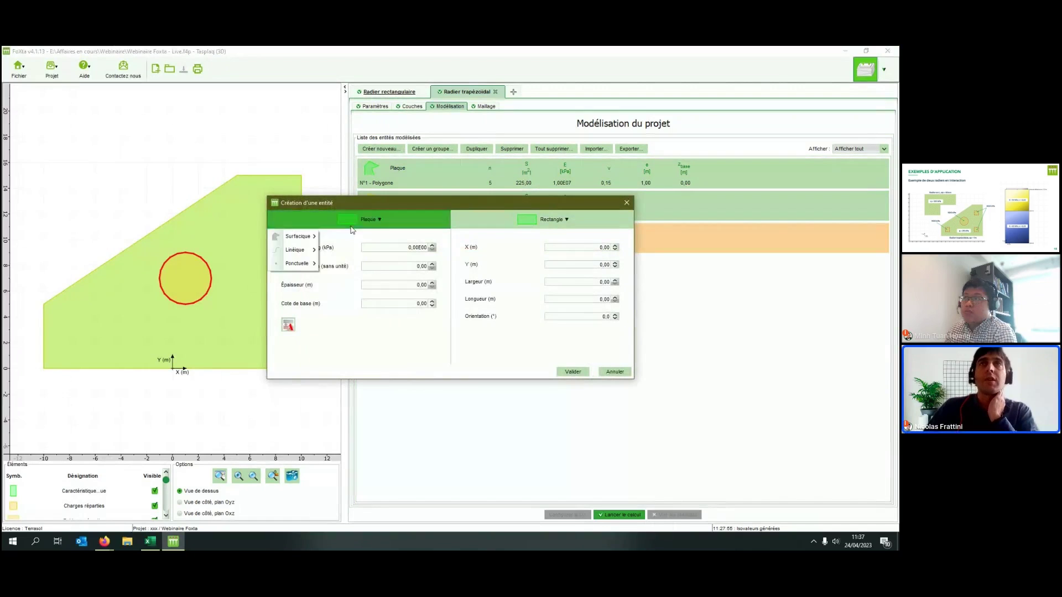
pyautogui.moveTo(308, 238)
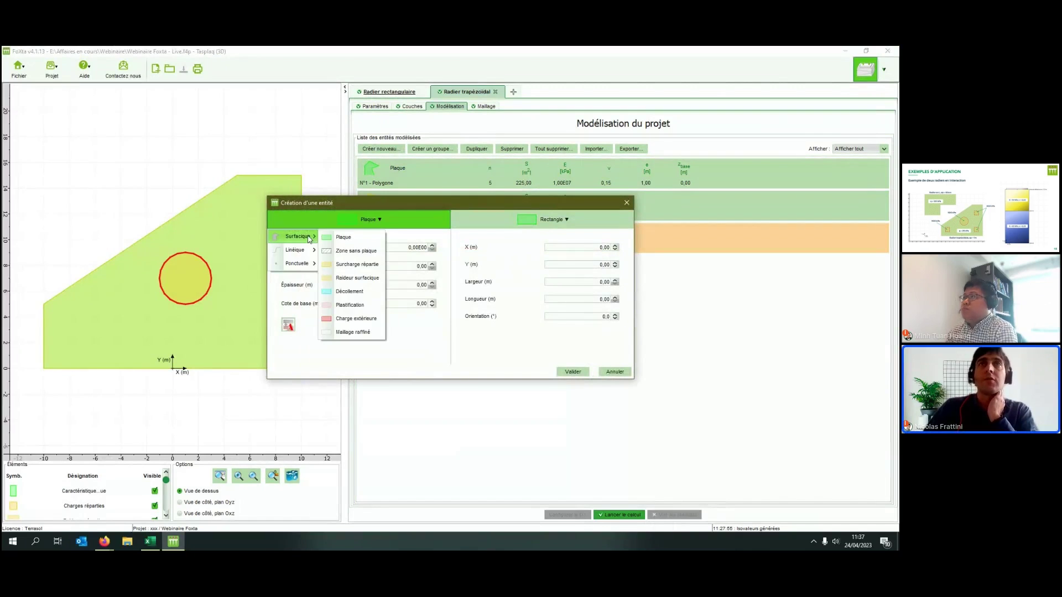
pyautogui.click(349, 264)
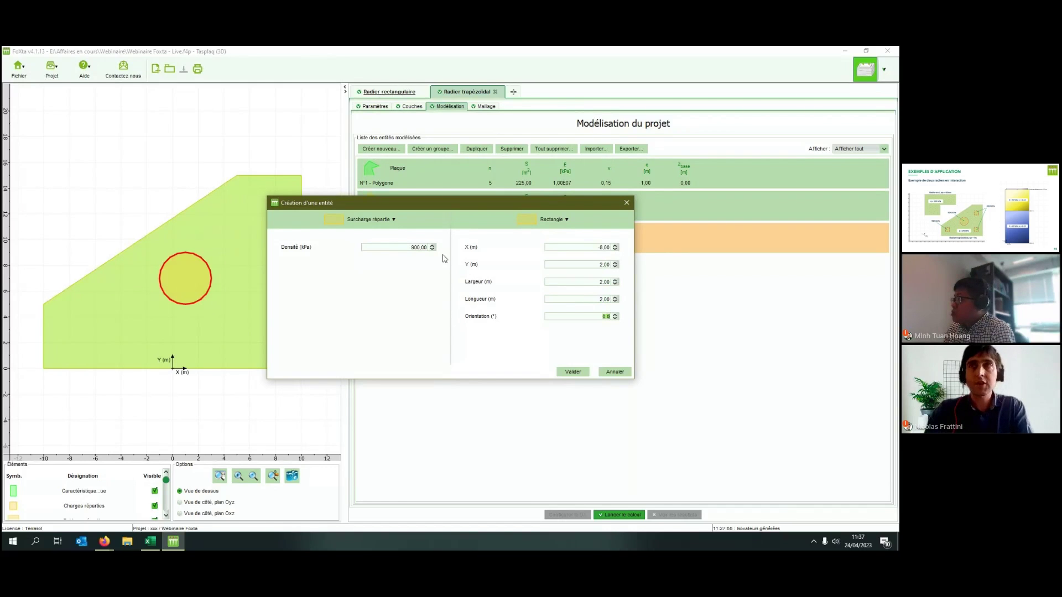
pyautogui.click(578, 371)
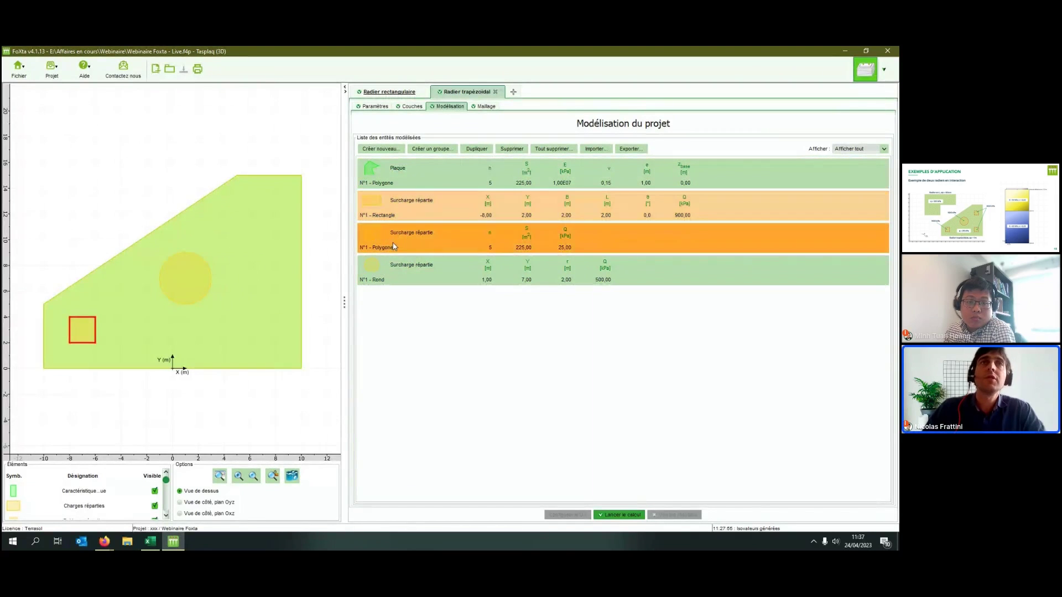
pyautogui.click(408, 279)
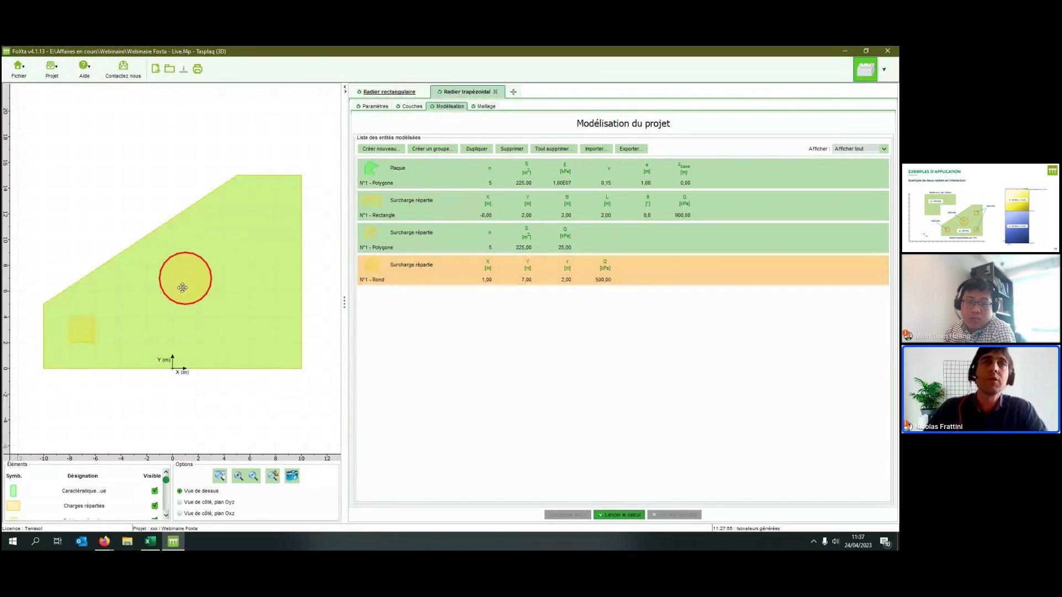
# Create a second rectangular distributed surcharge of 900 kPa at X 6 m, Y 2 m, with a width and length of 2 m.
pyautogui.click(382, 151)
pyautogui.click(344, 220)
pyautogui.click(343, 221)
pyautogui.click(327, 223)
pyautogui.moveTo(303, 238)
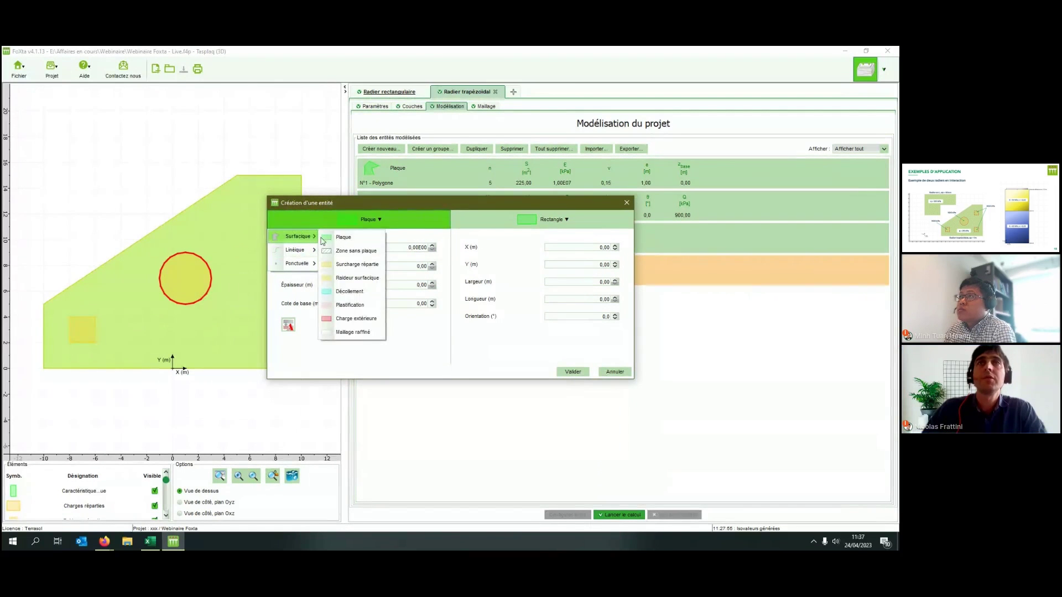
pyautogui.click(357, 264)
pyautogui.click(434, 248)
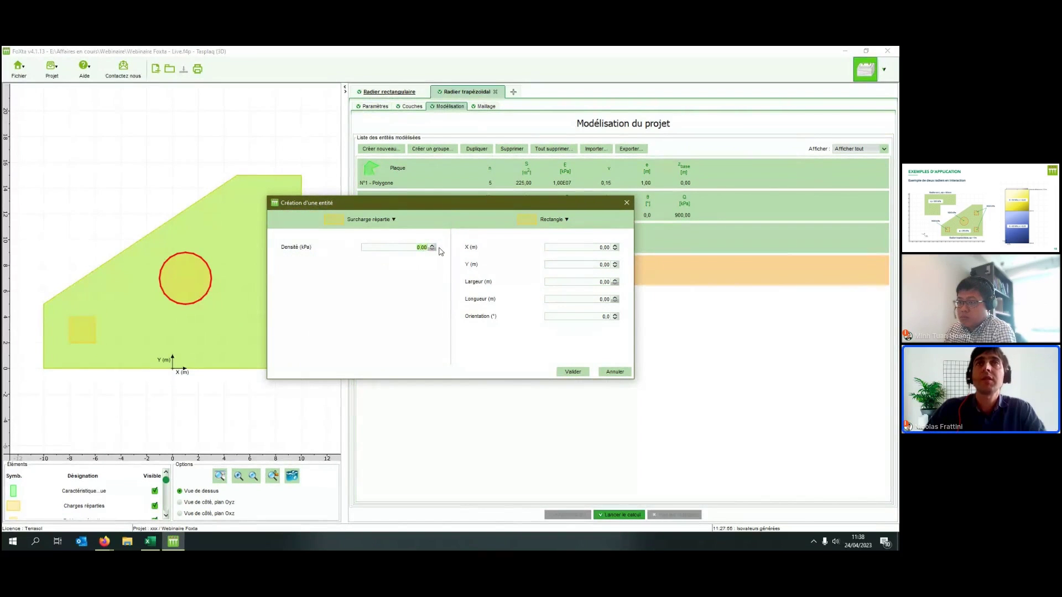
pyautogui.write('4')
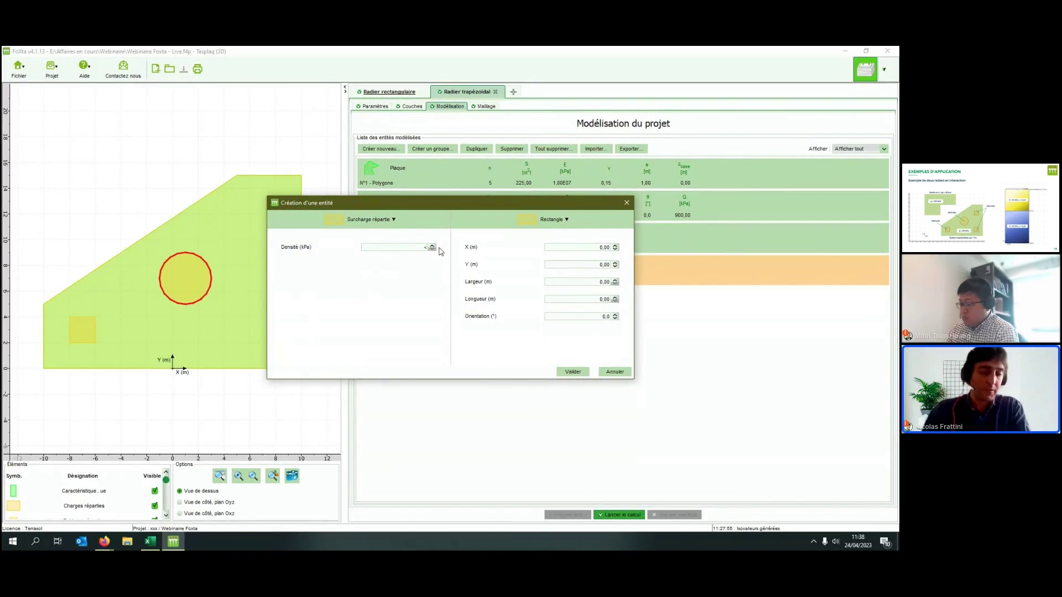
pyautogui.write('00')
pyautogui.press('Tab')
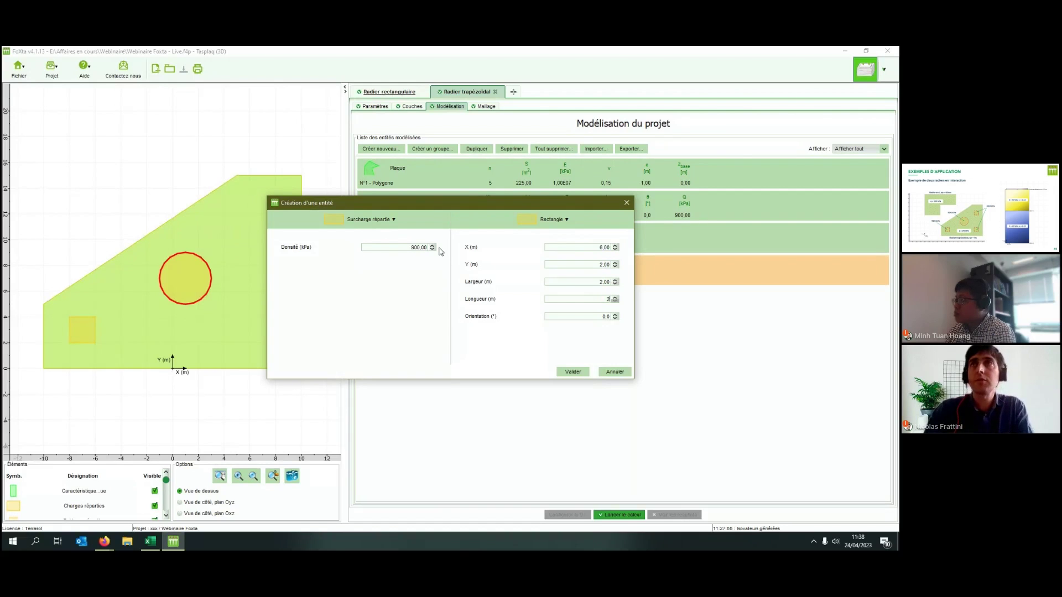
pyautogui.click(573, 372)
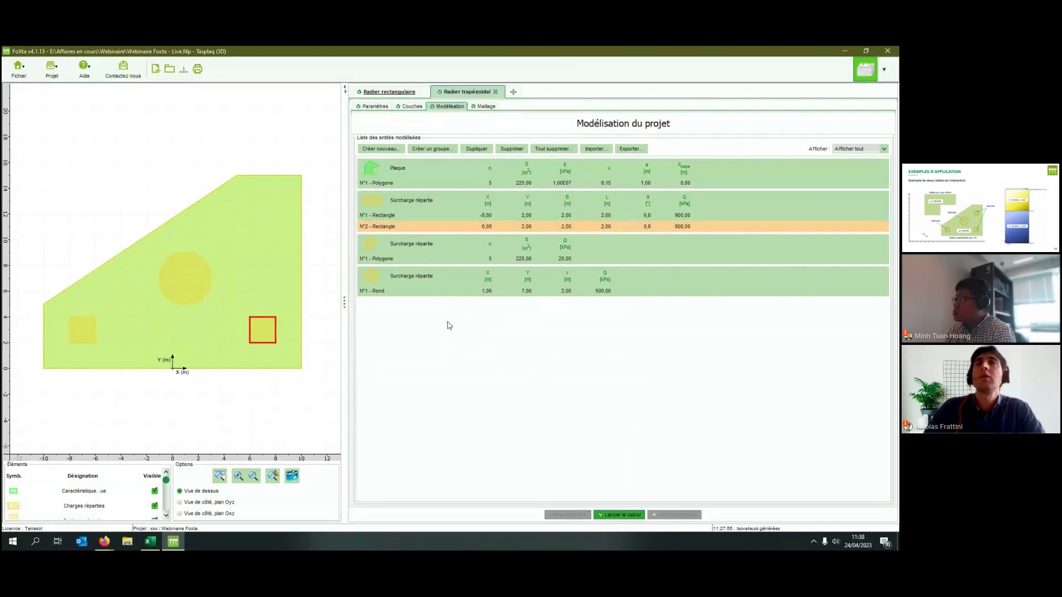
# Create a third rectangular distributed surcharge of 900 kPa at X 6 m, Y 10 m, with a width and length of 2 m.
pyautogui.click(394, 151)
pyautogui.click(365, 217)
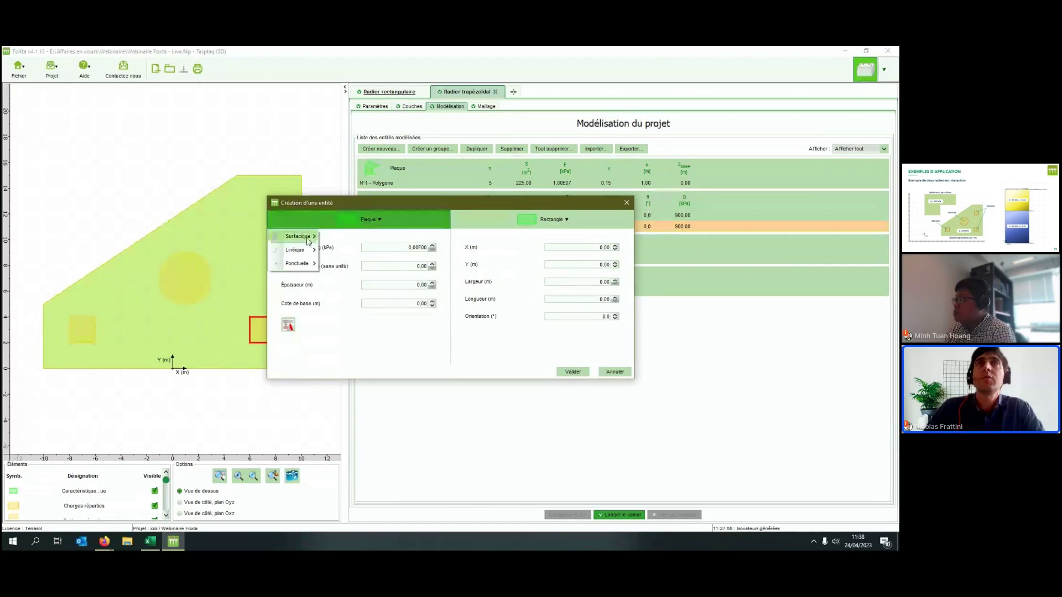
pyautogui.moveTo(308, 238)
pyautogui.click(360, 259)
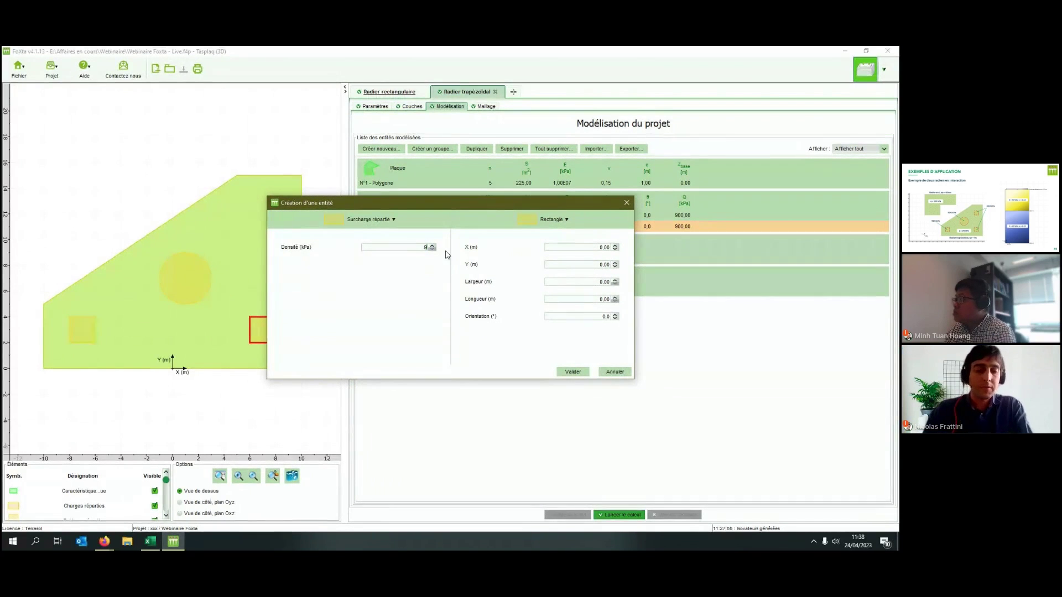
pyautogui.press('Tab')
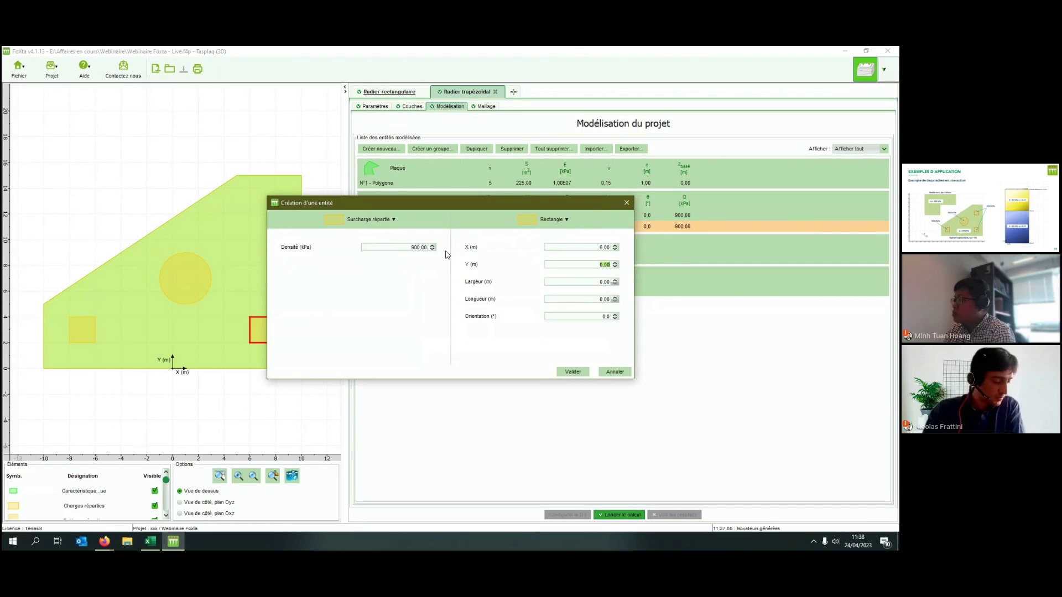
pyautogui.hotkey('shift', 'Tab')
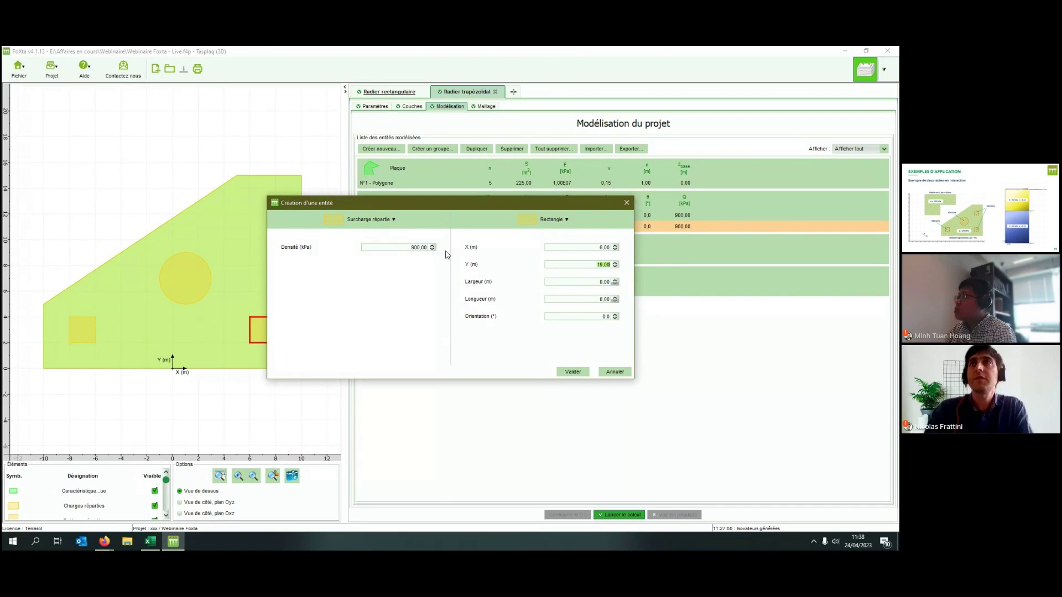
pyautogui.write('10')
pyautogui.press('Tab')
pyautogui.write('2')
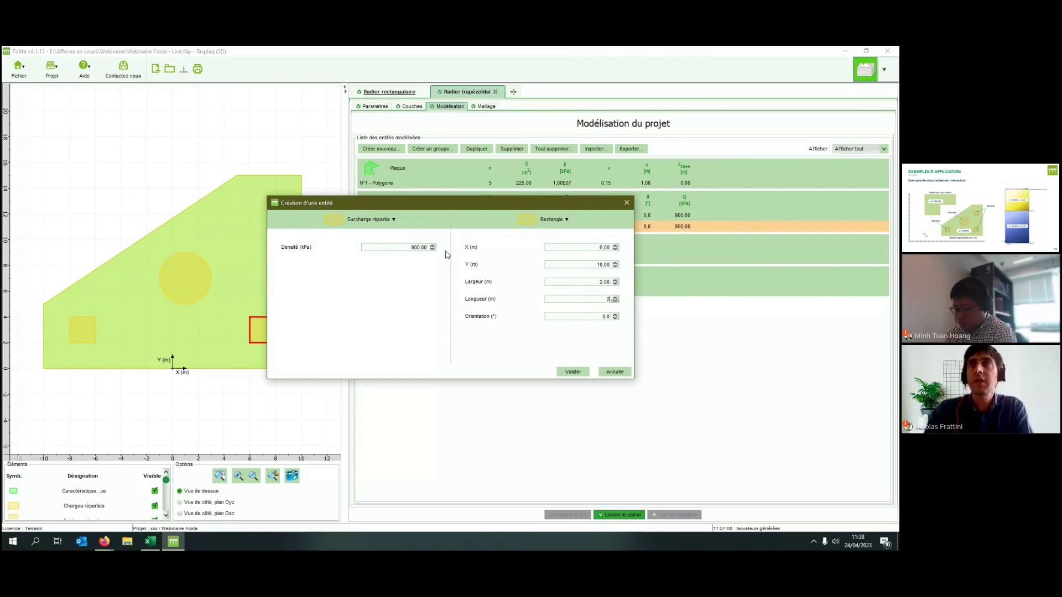
pyautogui.click(581, 372)
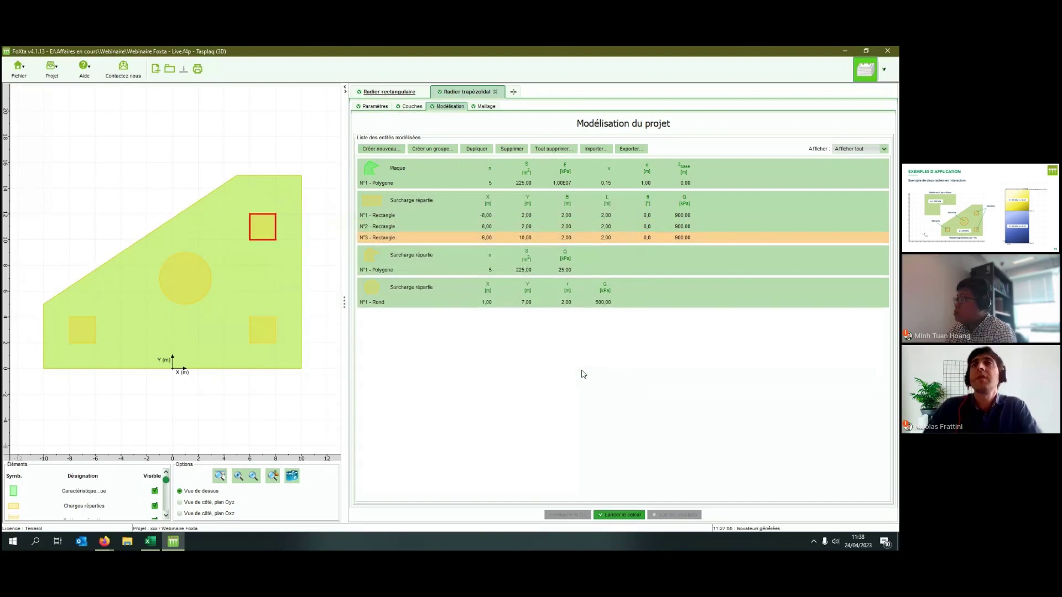
pyautogui.click(563, 376)
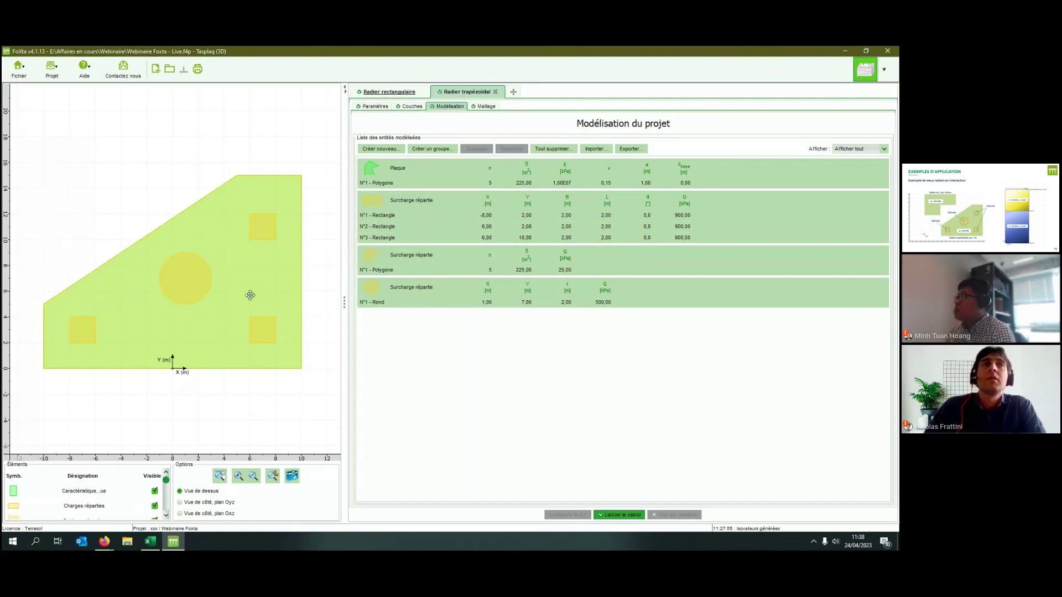
# Recalculate the trapezoidal raft's mesh (Maillage) with the automatic calculation step and inspect it in the top view.
pyautogui.scroll(-1, 236, 271)
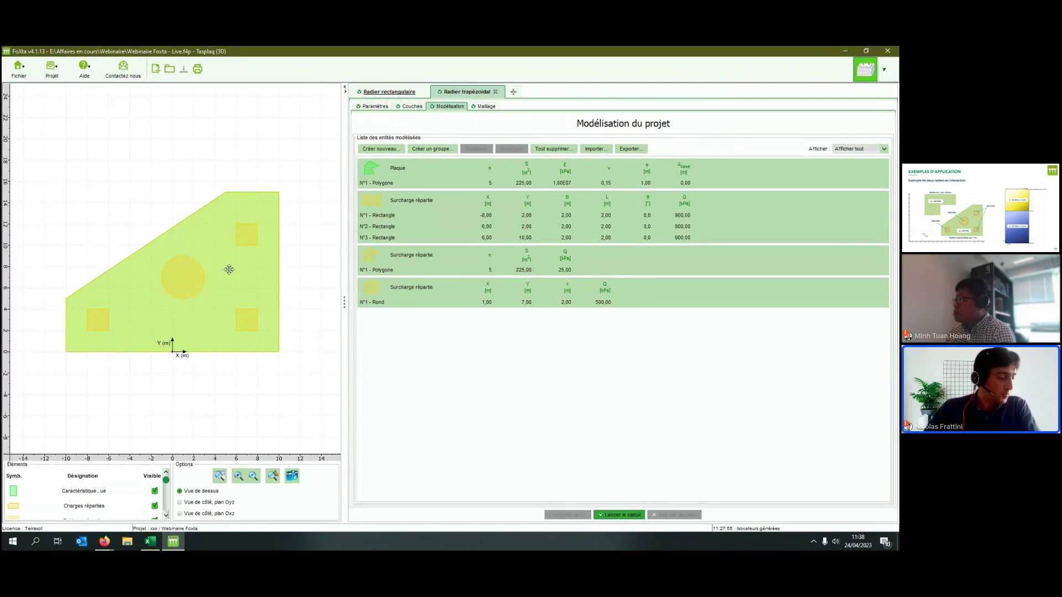
pyautogui.click(485, 109)
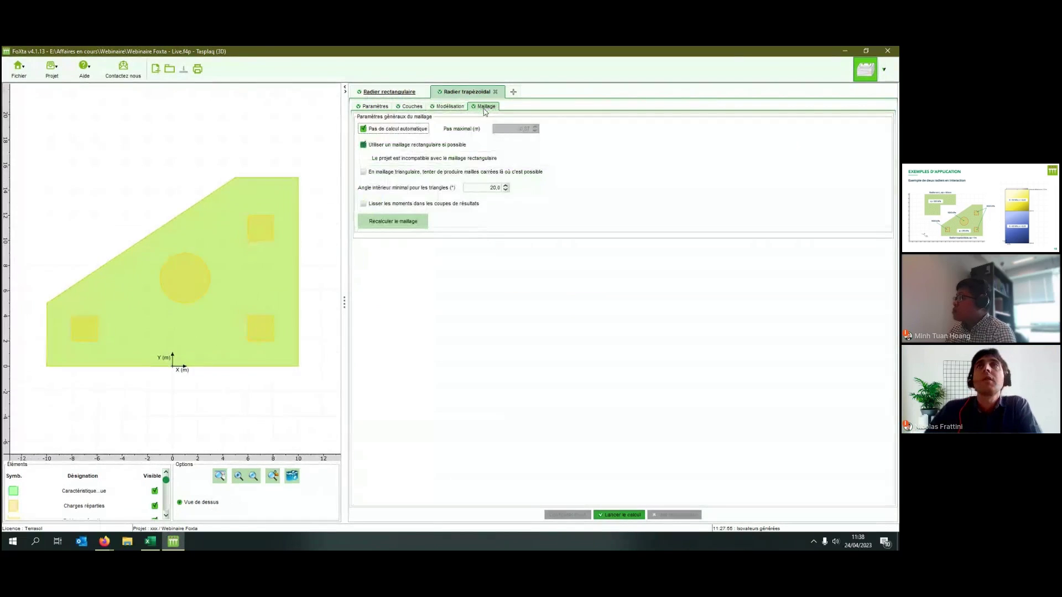
pyautogui.click(399, 221)
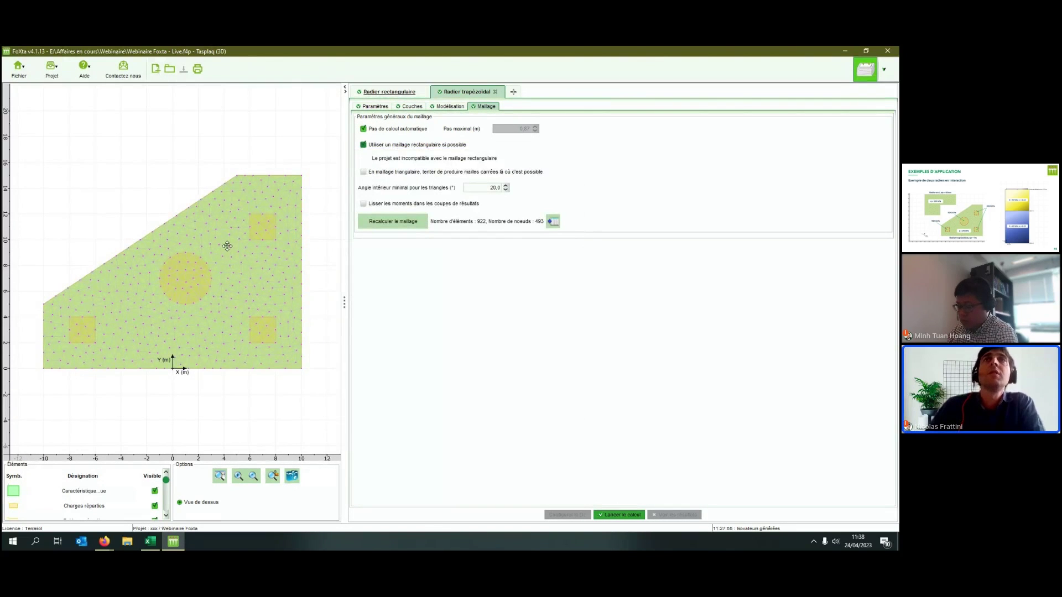
pyautogui.scroll(-1, 204, 243)
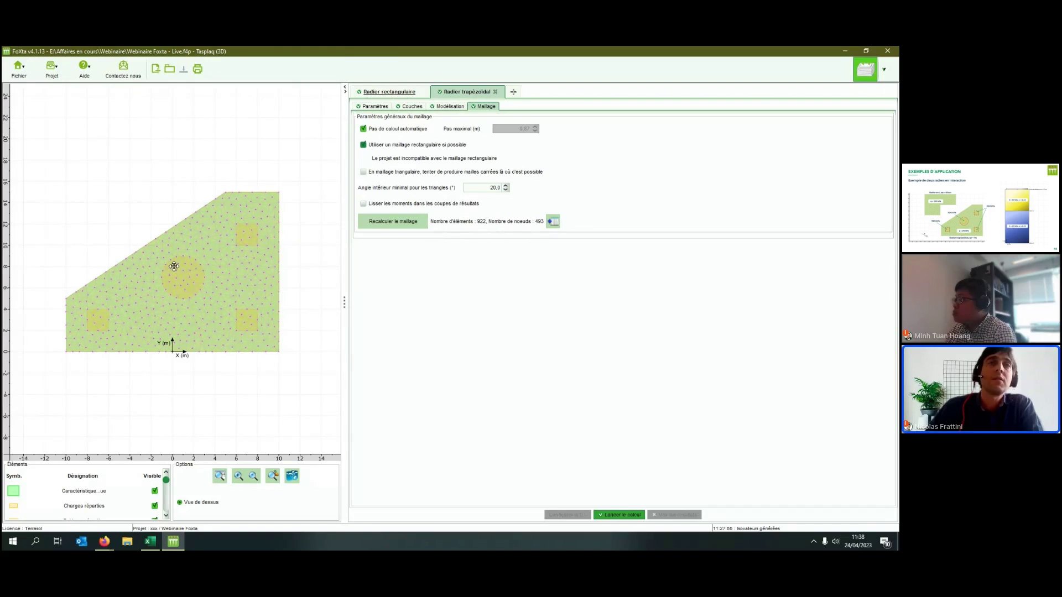
# Run the calculation of the trapezoidal raft and open its results.
pyautogui.scroll(1, 174, 266)
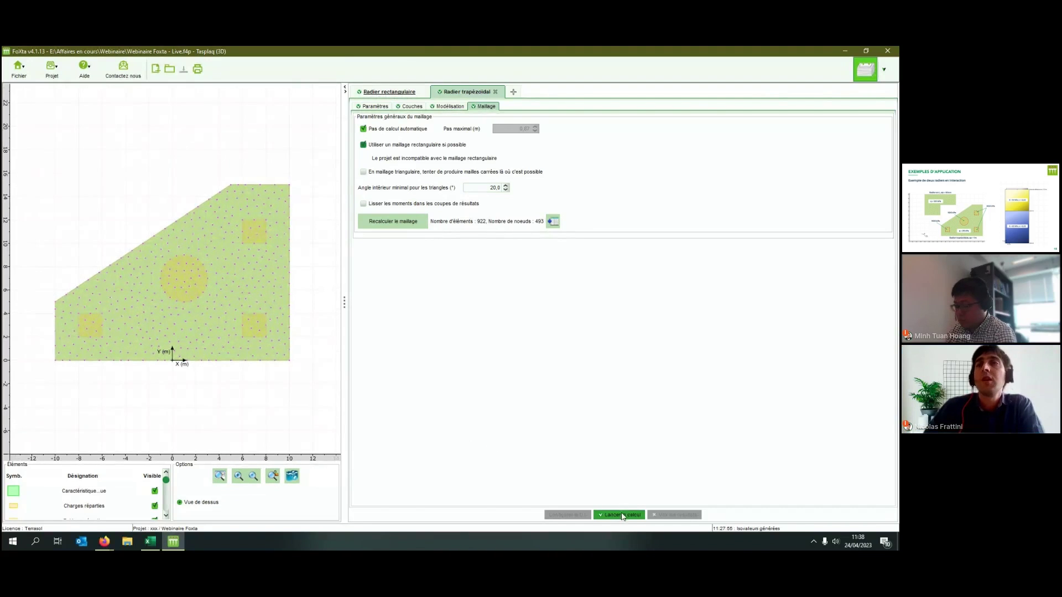
pyautogui.click(622, 515)
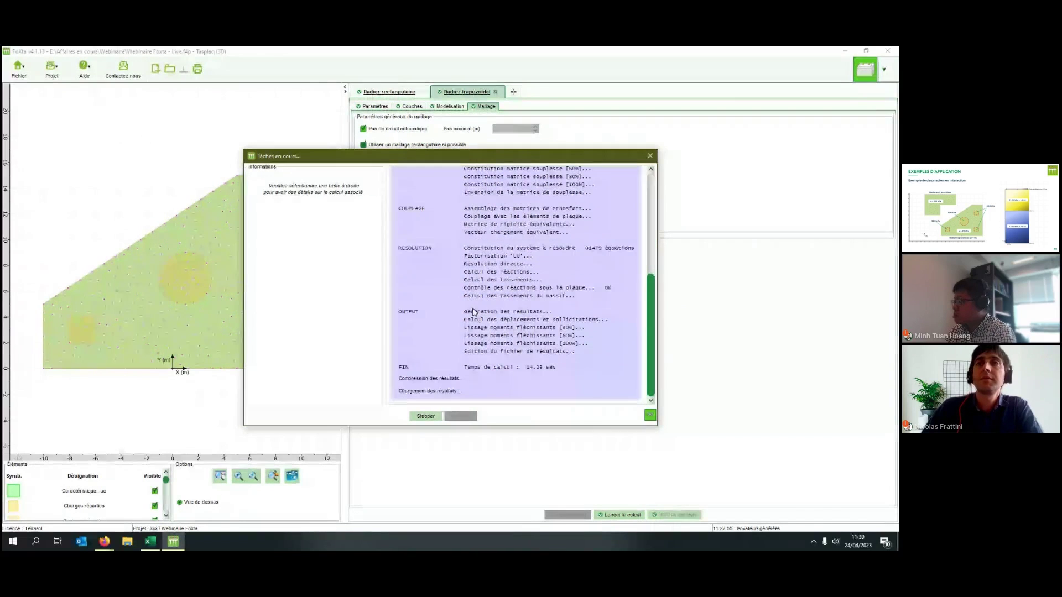
pyautogui.click(459, 416)
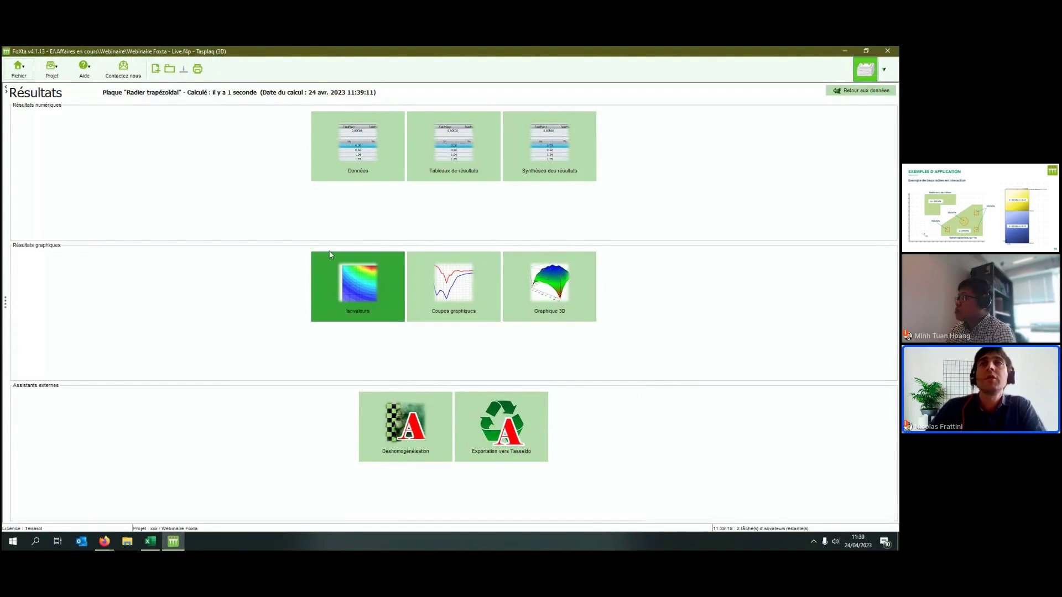
# Display the plate deflection isovalues (Flèche de la plaque) and probe values around the raft's centre.
pyautogui.click(367, 288)
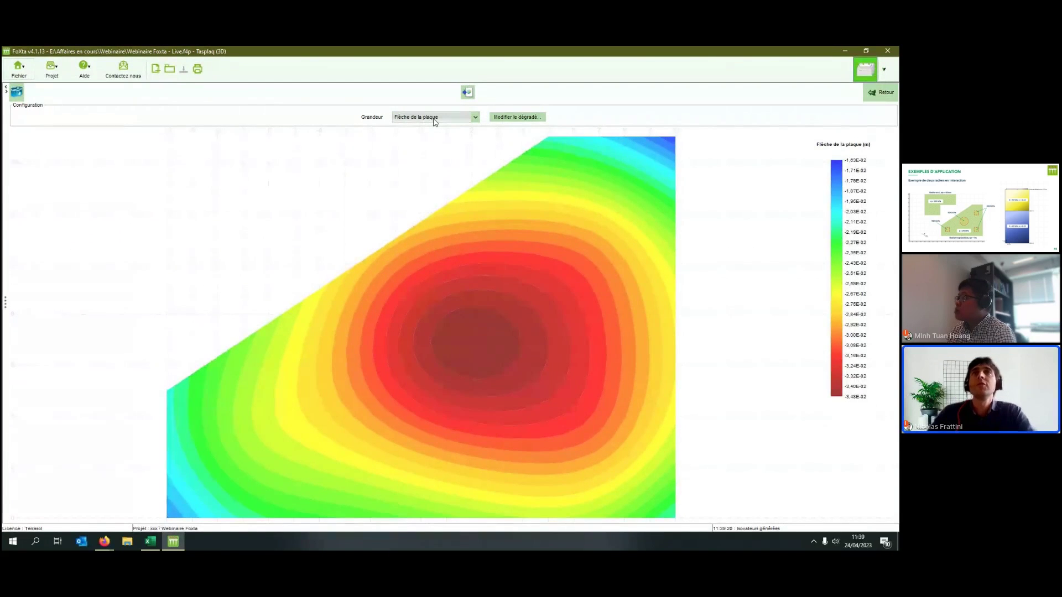
pyautogui.moveTo(485, 304)
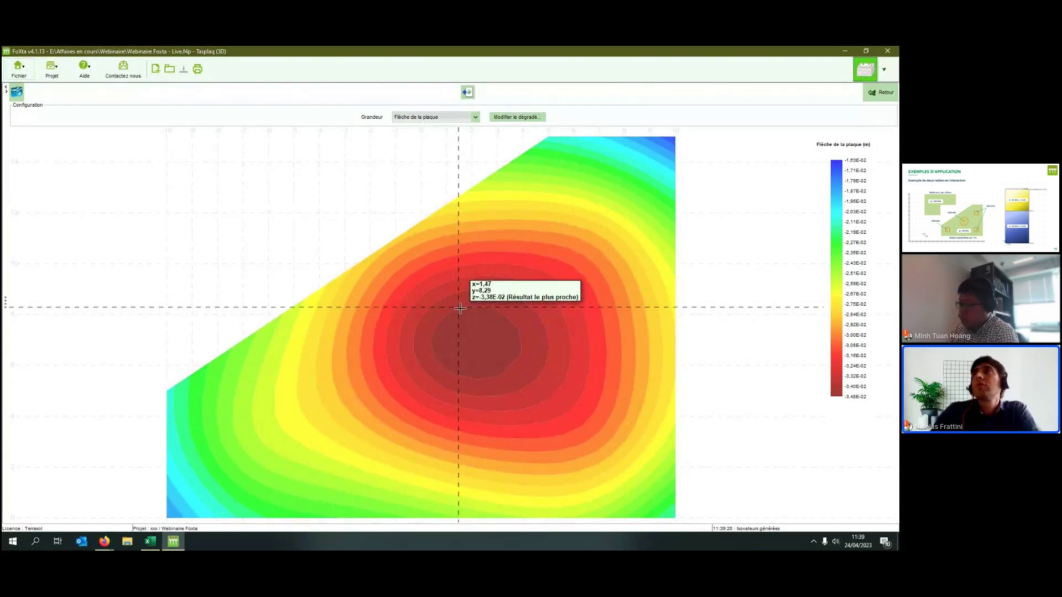
pyautogui.moveTo(420, 362)
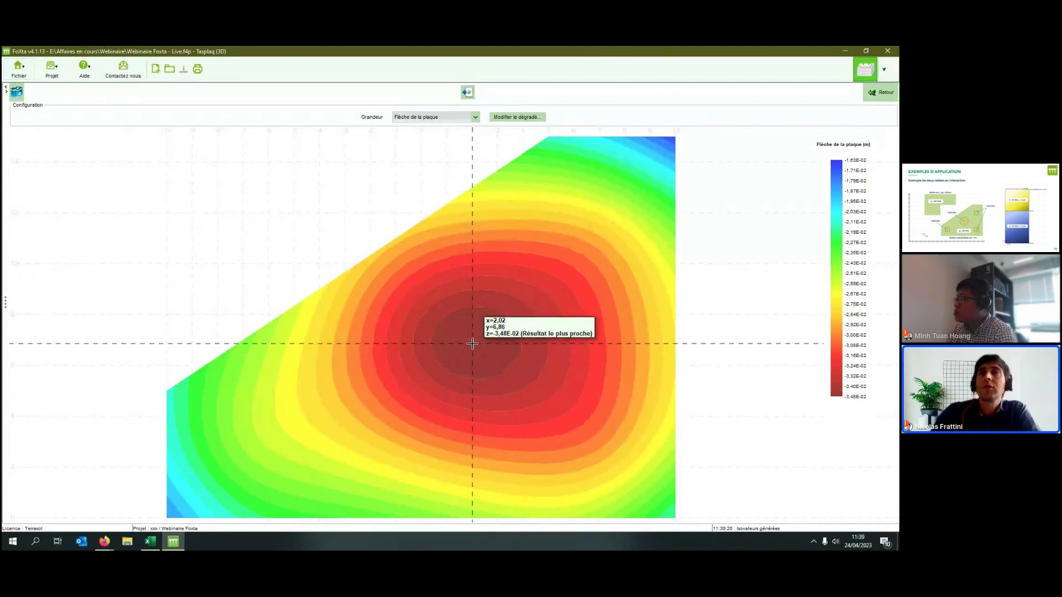
# Examine the isovalue maps of the bending moments Mx and My in the trapezoidal raft.
pyautogui.click(456, 120)
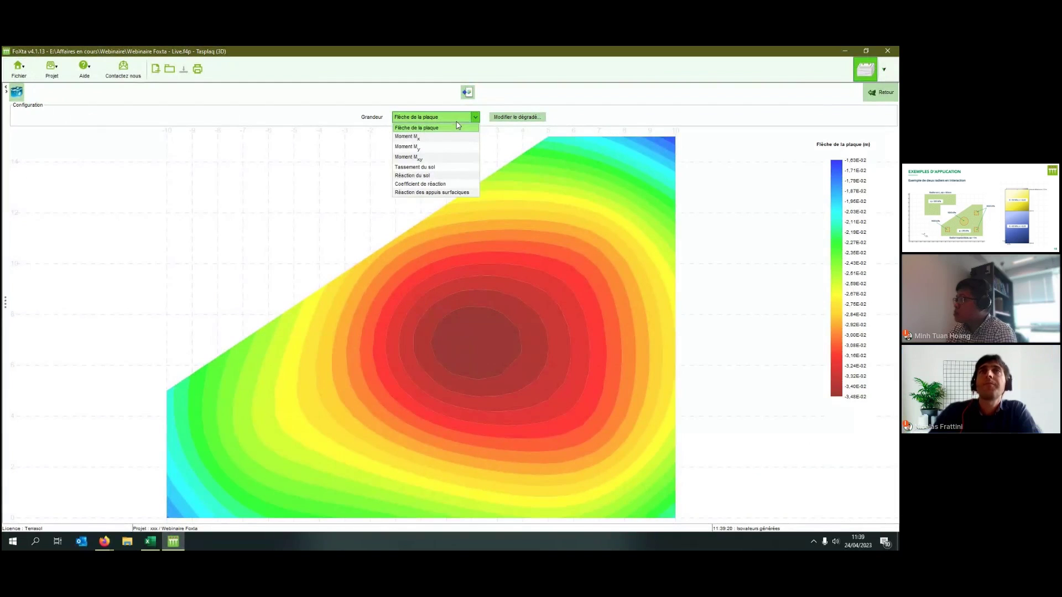
pyautogui.click(438, 141)
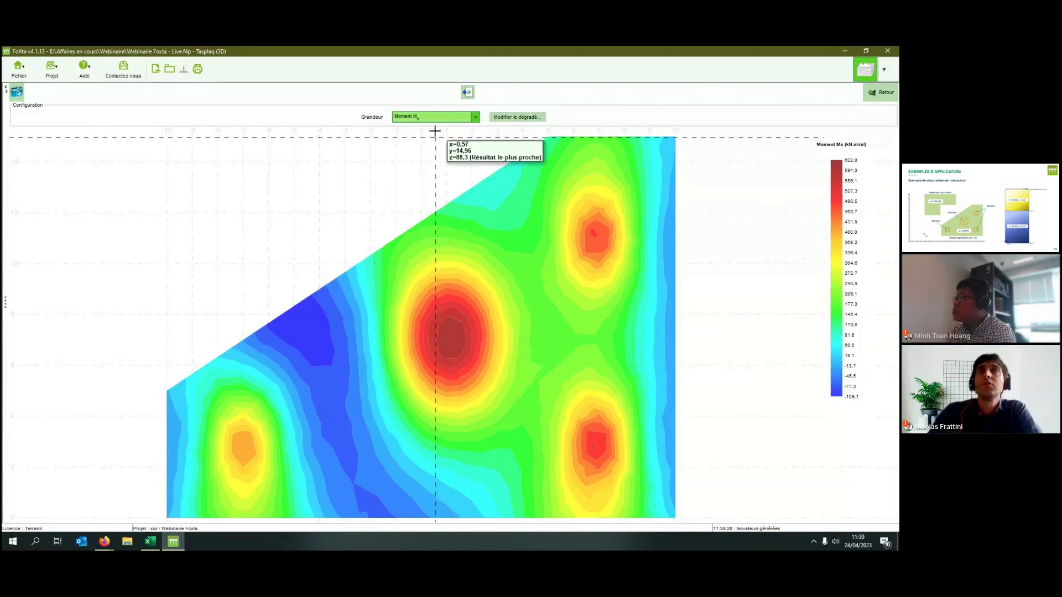
pyautogui.click(427, 119)
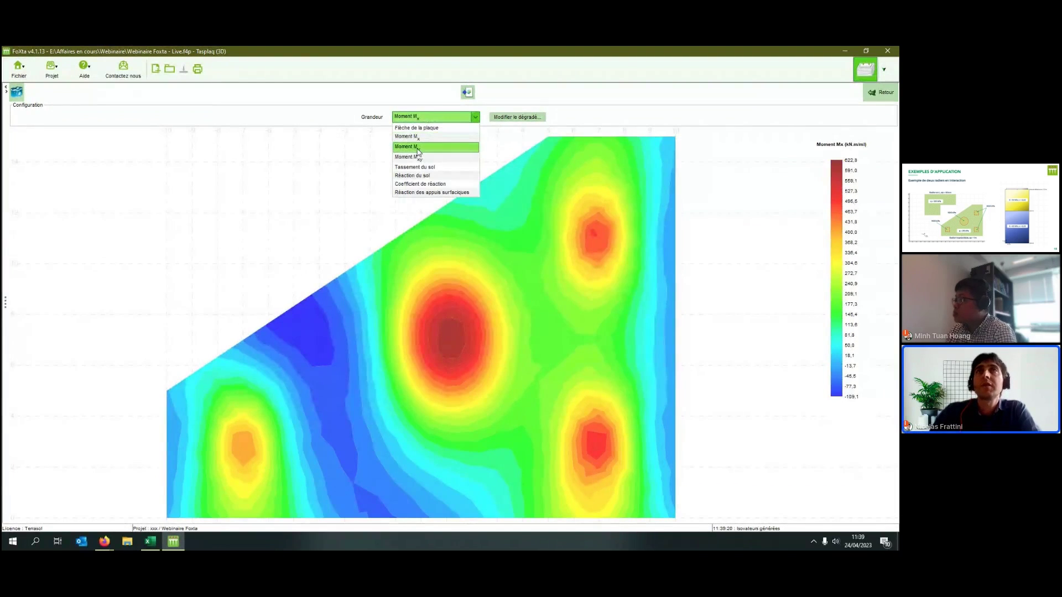
pyautogui.click(417, 148)
# Examine the isovalue maps of soil settlement (Tassement du sol), soil reaction (Réaction du sol) and reaction coefficient (Coefficient de réaction).
pyautogui.click(423, 119)
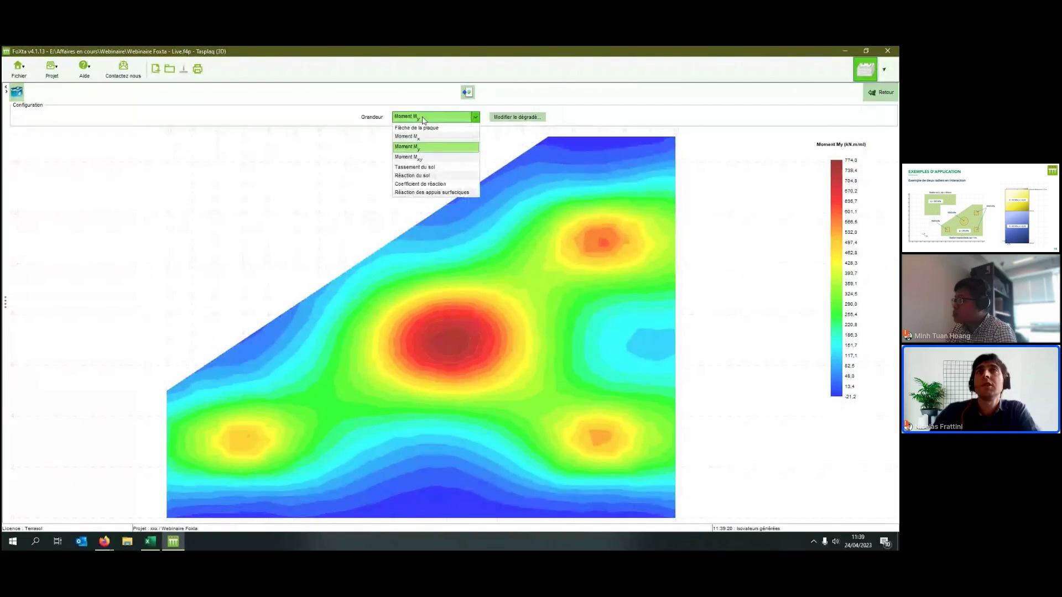
pyautogui.click(422, 166)
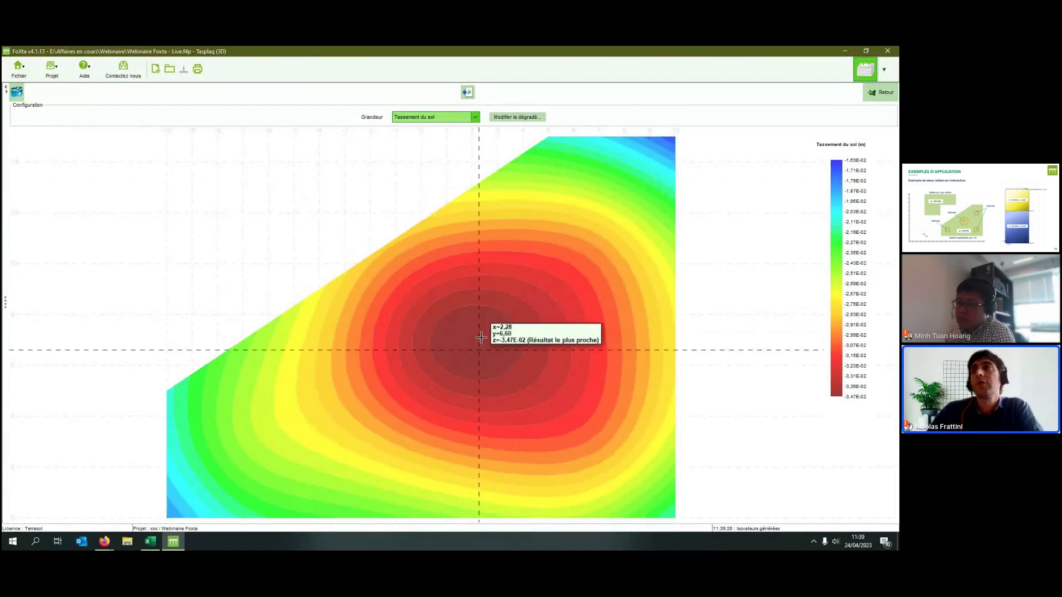
pyautogui.click(435, 118)
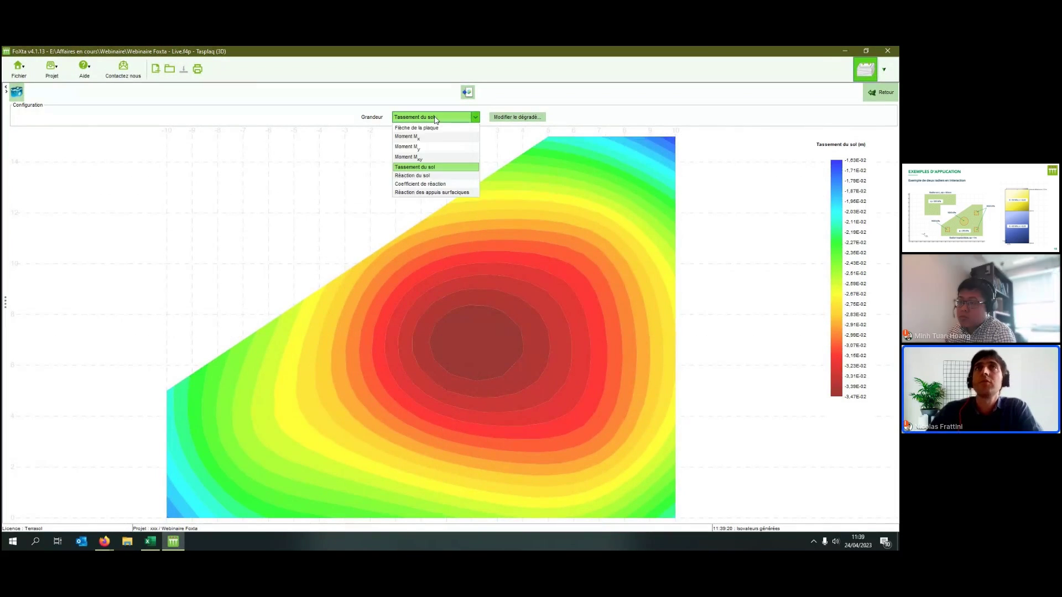
pyautogui.click(422, 176)
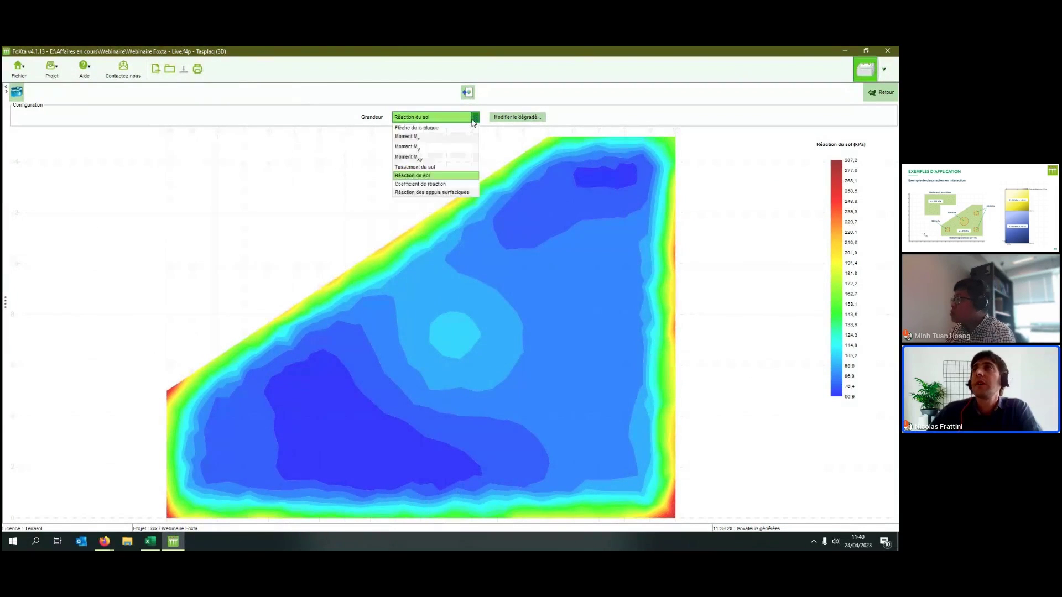
pyautogui.click(419, 183)
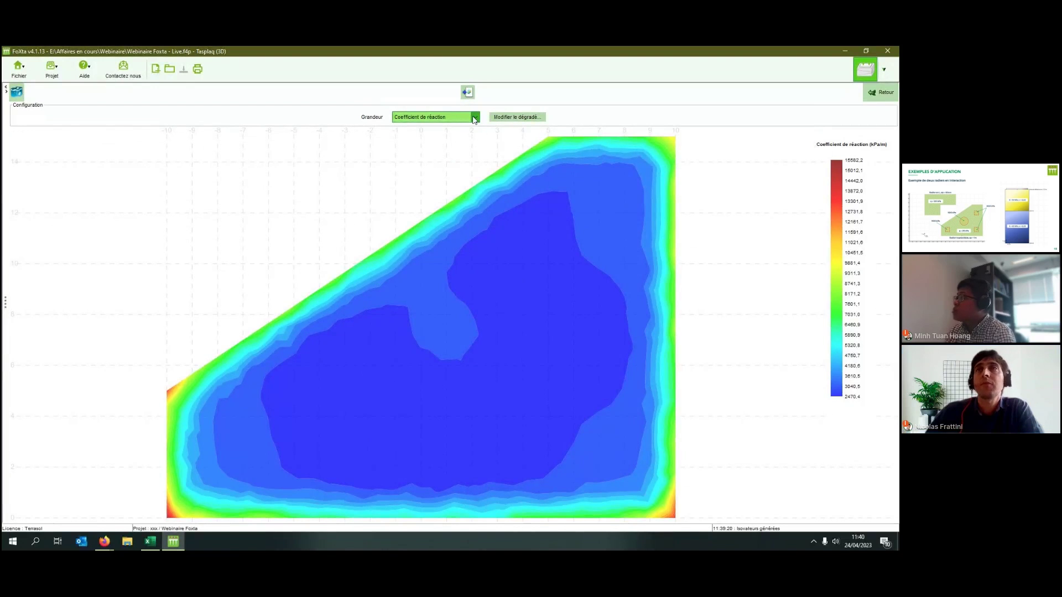
# Plot the plate deflection along an oriented section (Coupe orientée) through X 2 m, rotated to about 33.84°.
pyautogui.click(871, 92)
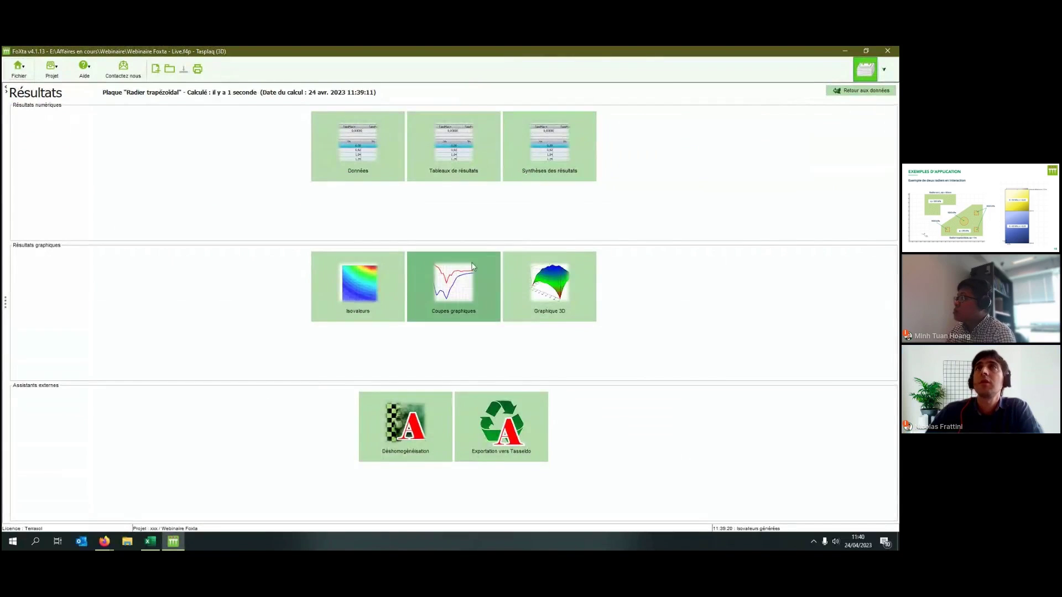
pyautogui.click(456, 287)
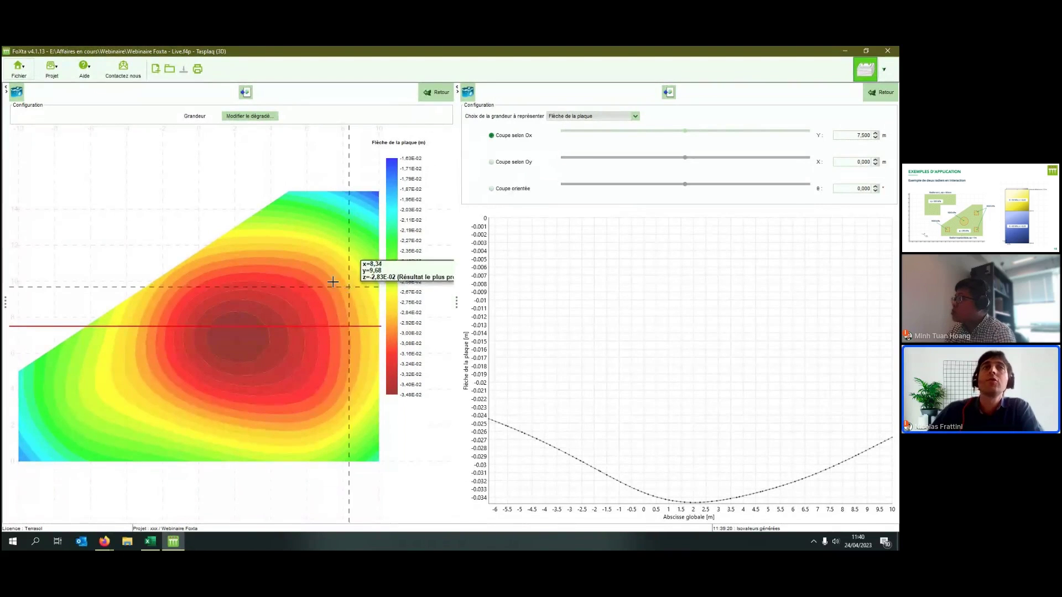
pyautogui.click(502, 191)
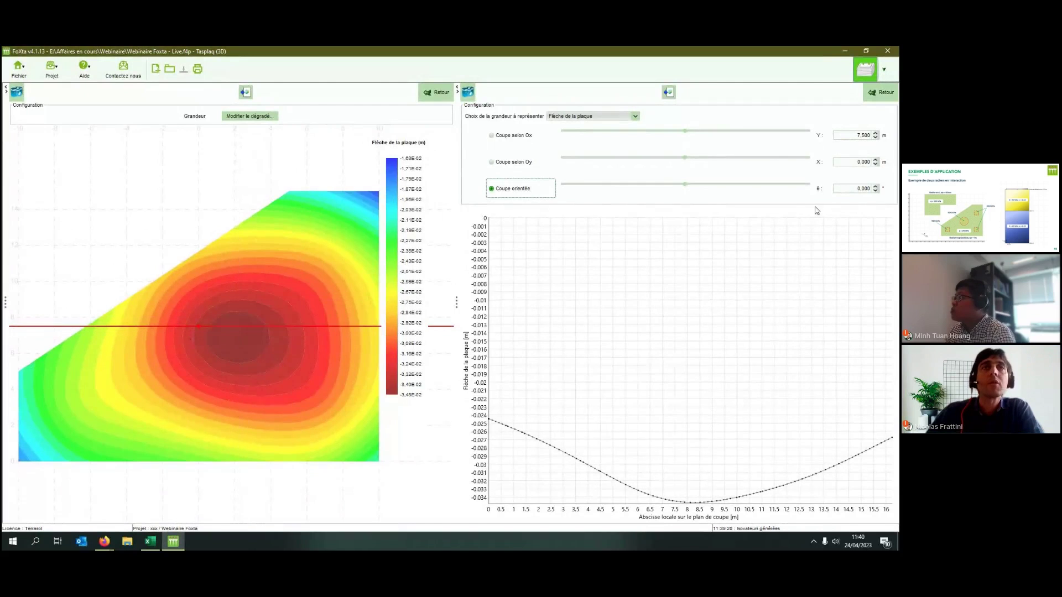
pyautogui.click(855, 162)
pyautogui.write('2')
pyautogui.press('Return')
pyautogui.click(684, 185)
pyautogui.moveTo(684, 189); pyautogui.dragTo(730, 180)
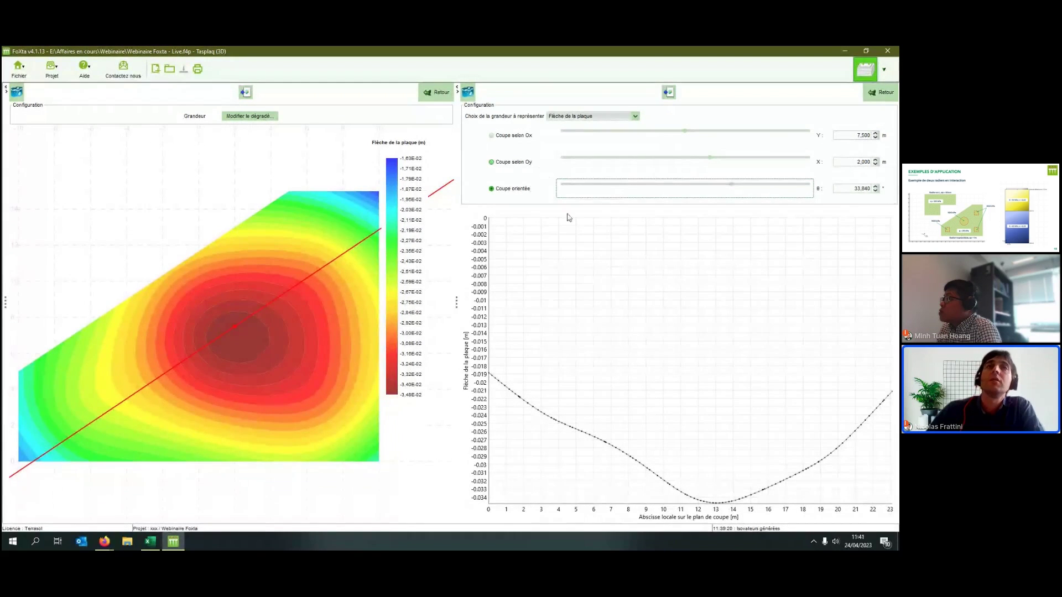
# Plot the angular distortion (Distorsion angulaire) along the oriented section, then return to the results overview.
pyautogui.click(609, 114)
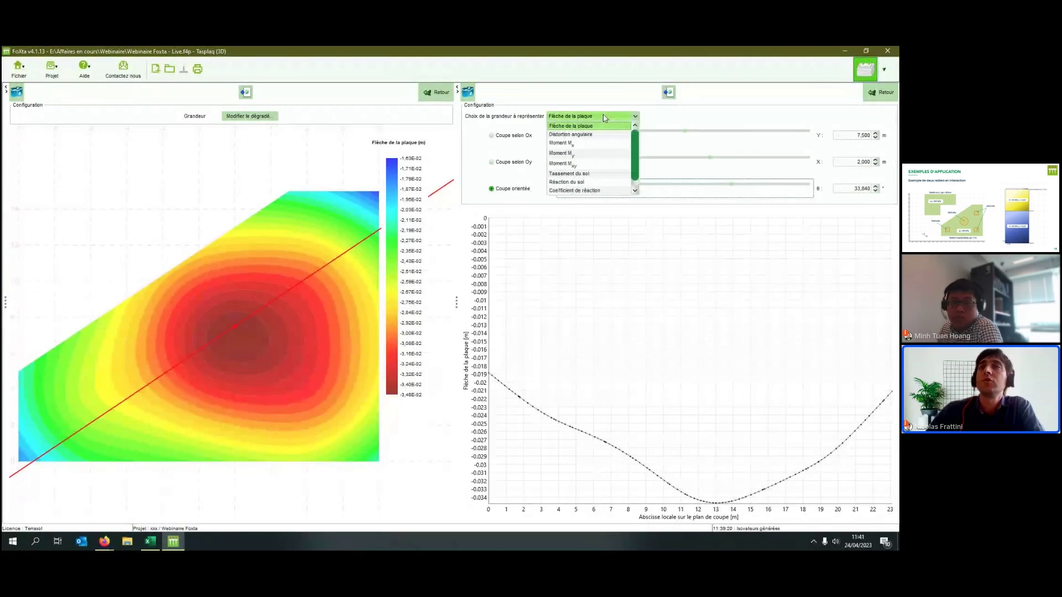
pyautogui.click(581, 139)
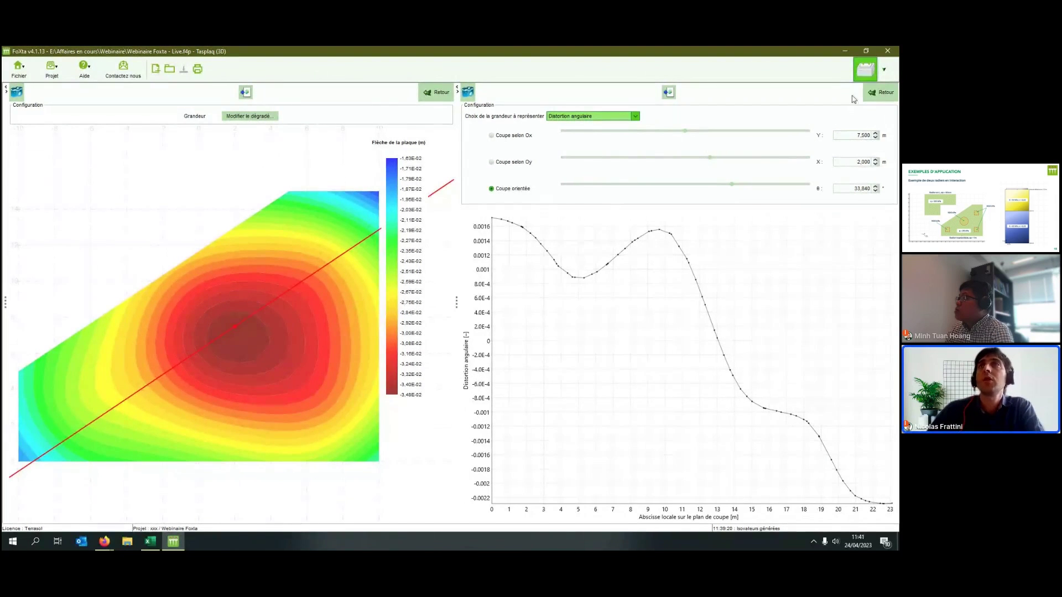
pyautogui.click(879, 93)
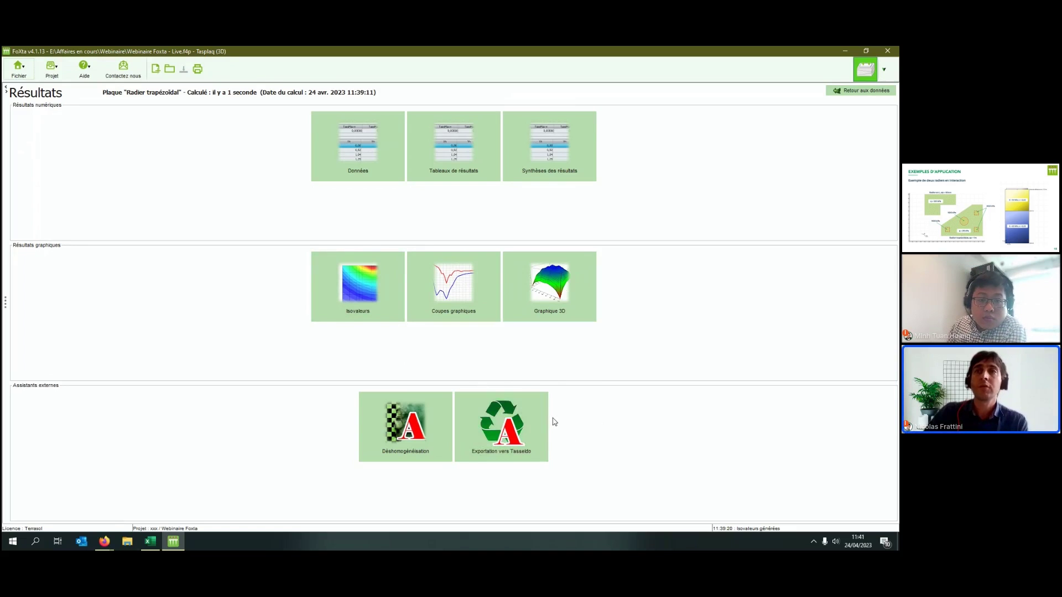
# Export the trapezoidal raft's calculation results to the Tasseldo module and display the generated model there.
pyautogui.click(521, 424)
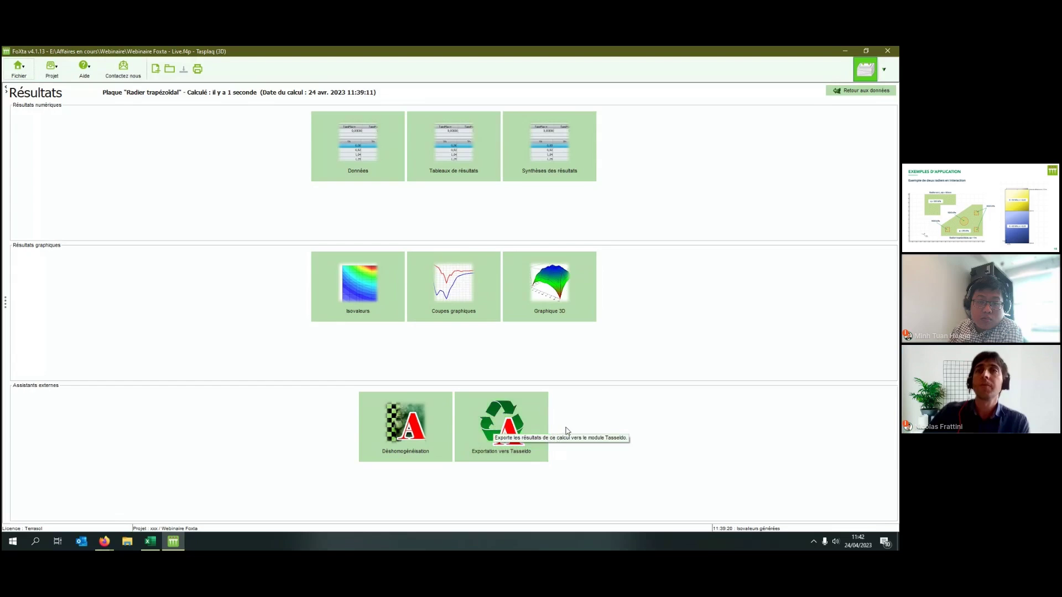
pyautogui.click(499, 425)
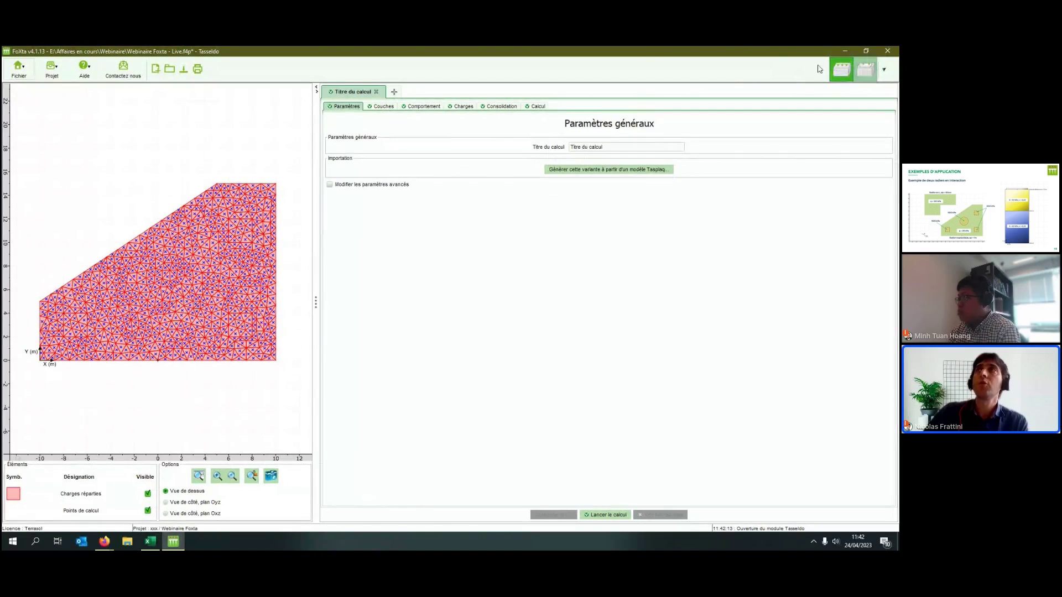
pyautogui.click(864, 69)
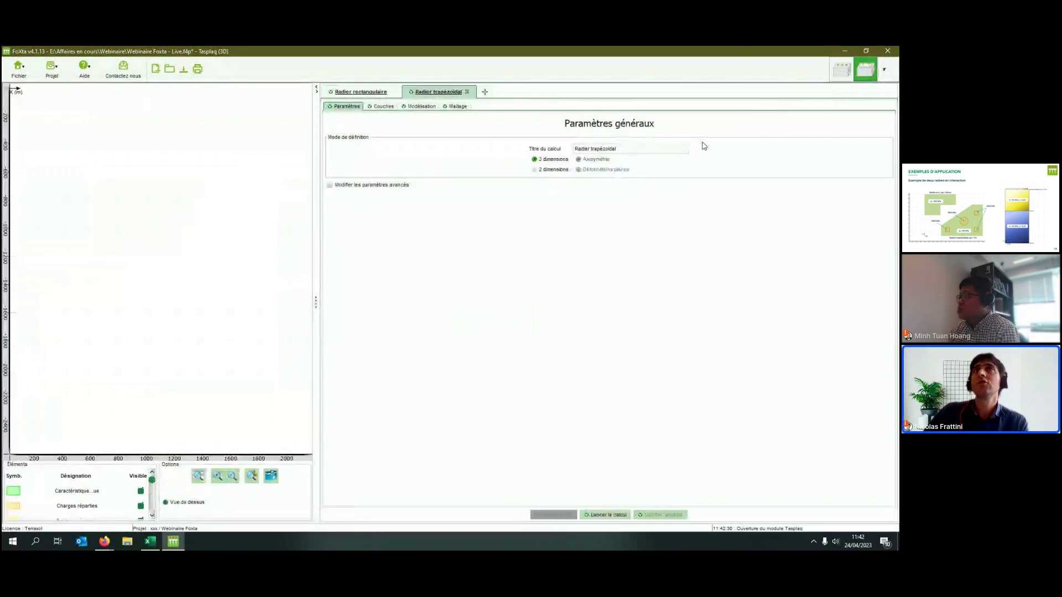
pyautogui.click(835, 74)
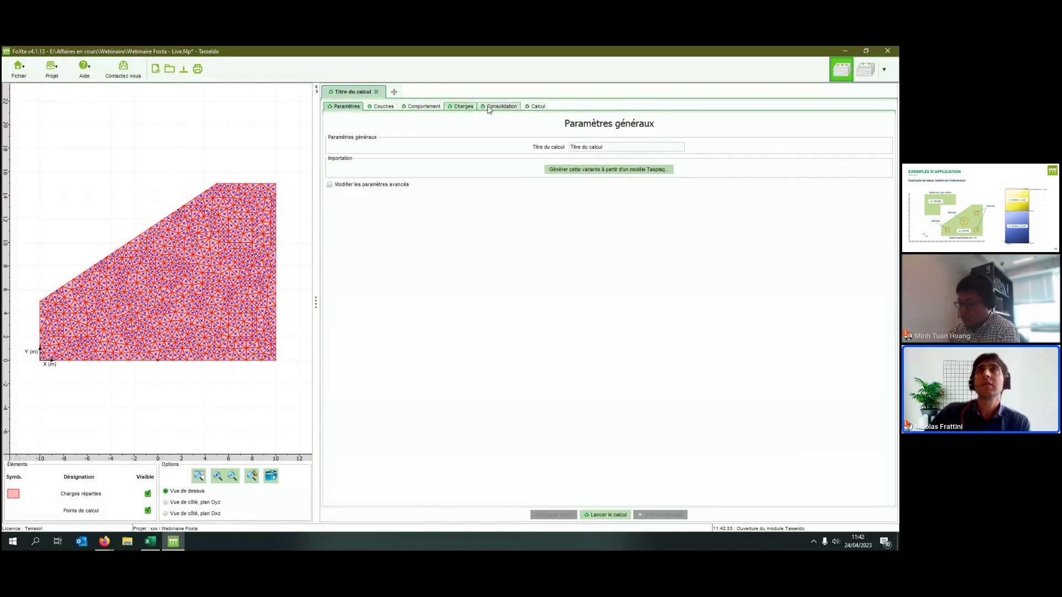
# Check the distributed loads (Charges) and soil layers (Couches) imported into Tasseldo, including the triangular loads in the top view.
pyautogui.click(458, 108)
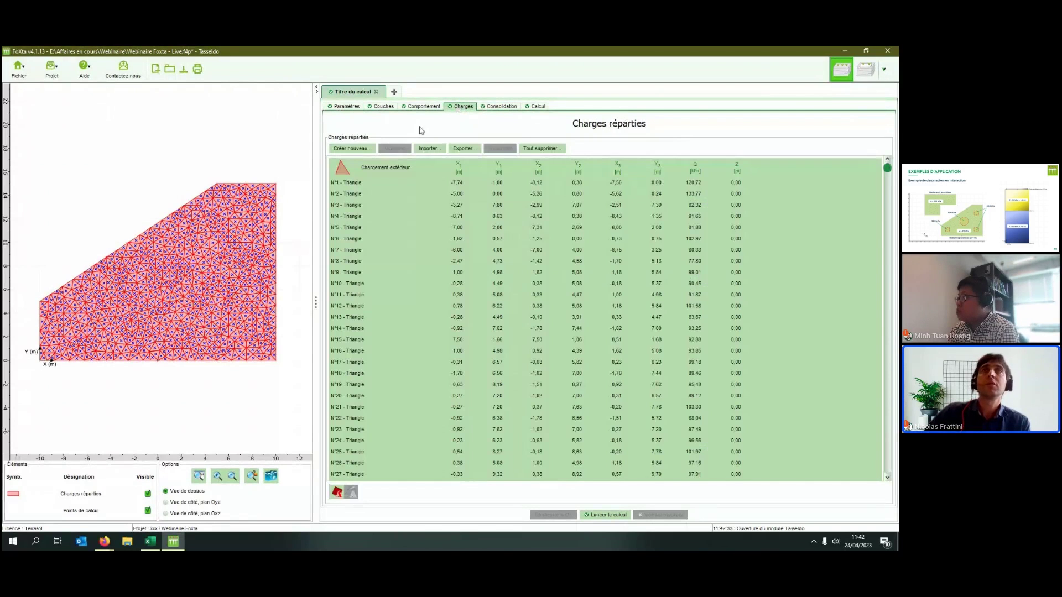
pyautogui.click(382, 106)
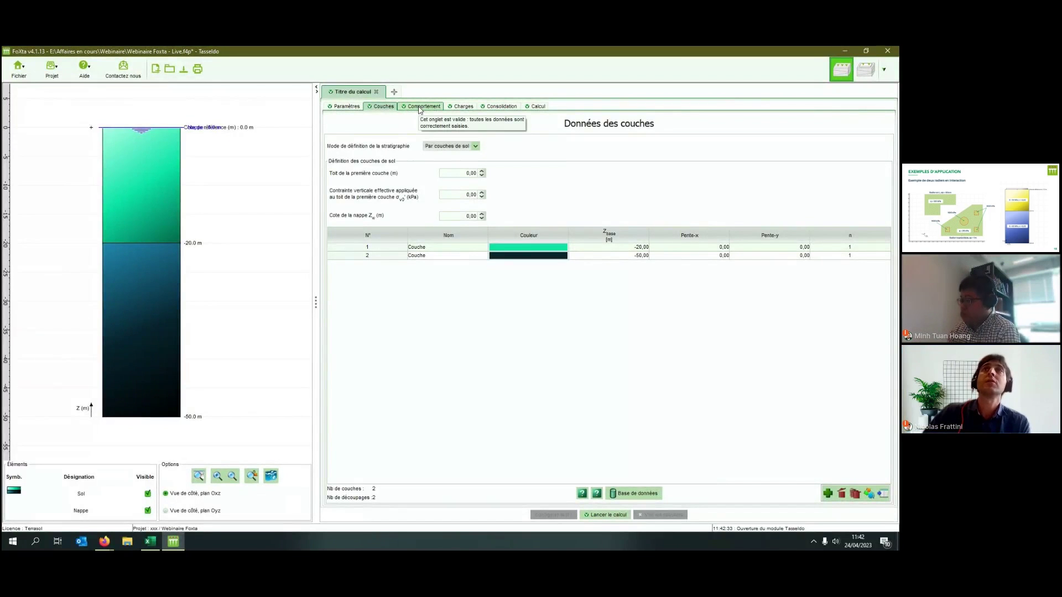
pyautogui.click(458, 111)
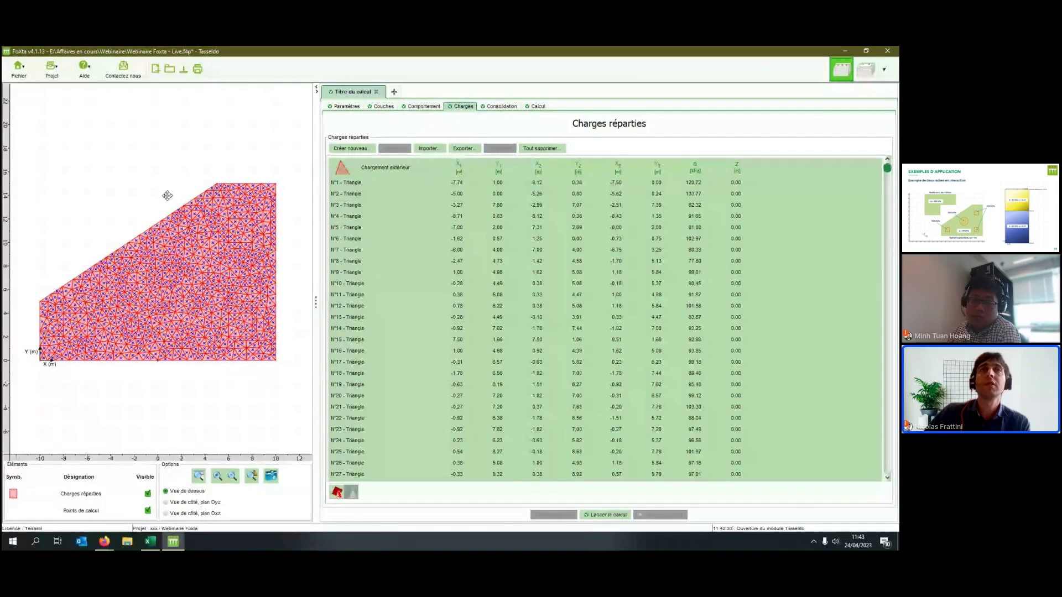
pyautogui.scroll(2, 186, 234)
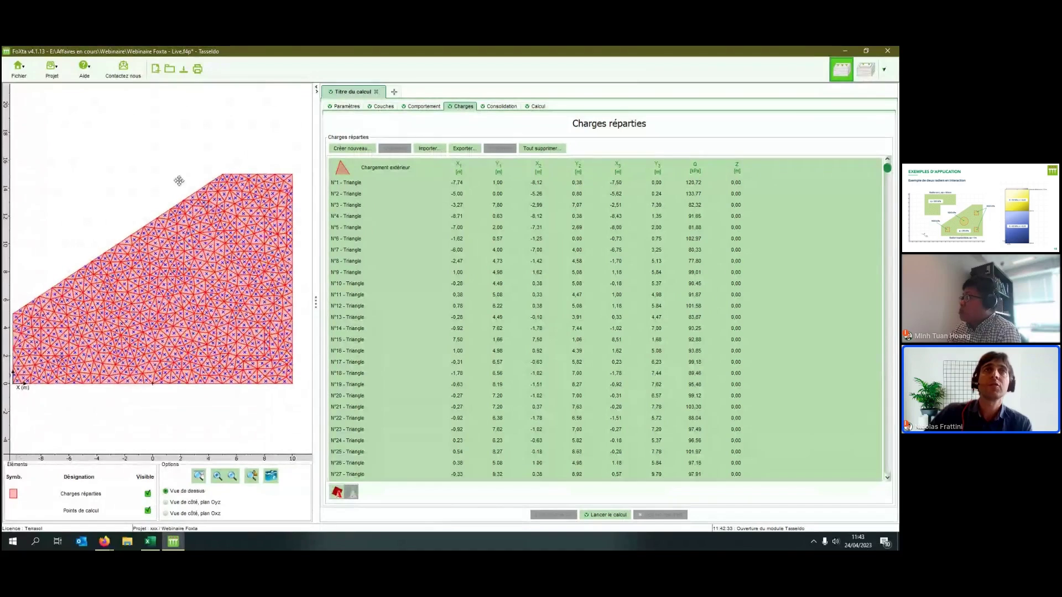
pyautogui.scroll(-1, 145, 354)
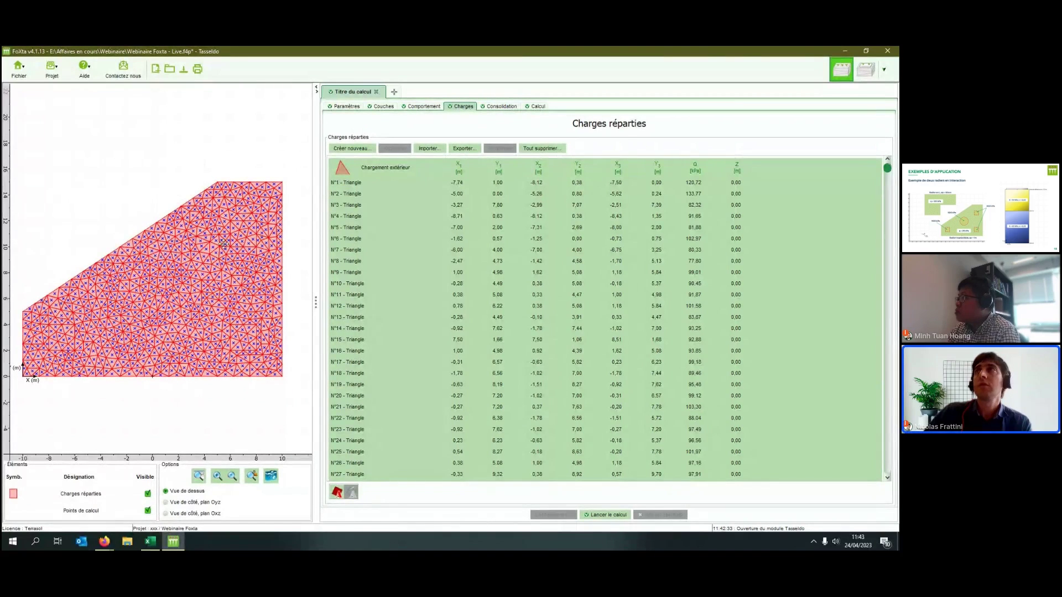
# Review the trapezoidal raft's soil reaction isovalues in Tasplaq and return to the Tasseldo model.
pyautogui.click(865, 70)
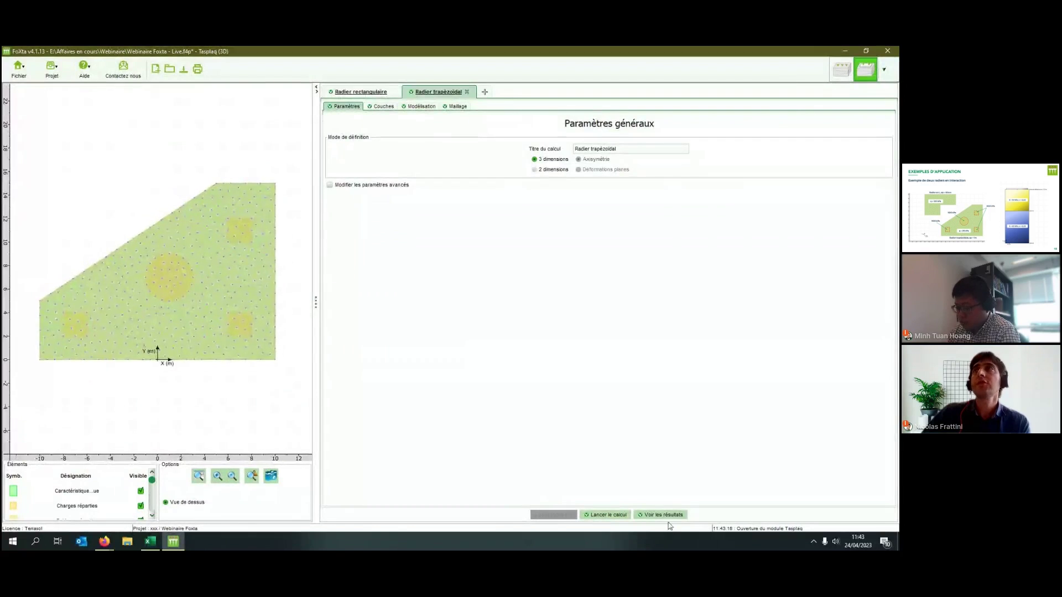
pyautogui.click(665, 516)
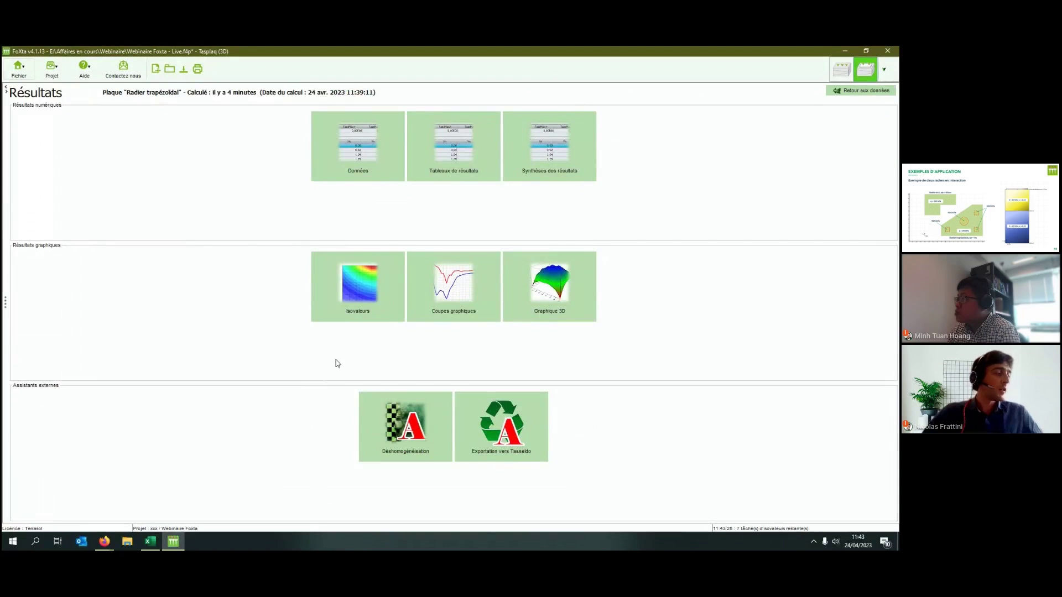
pyautogui.click(361, 286)
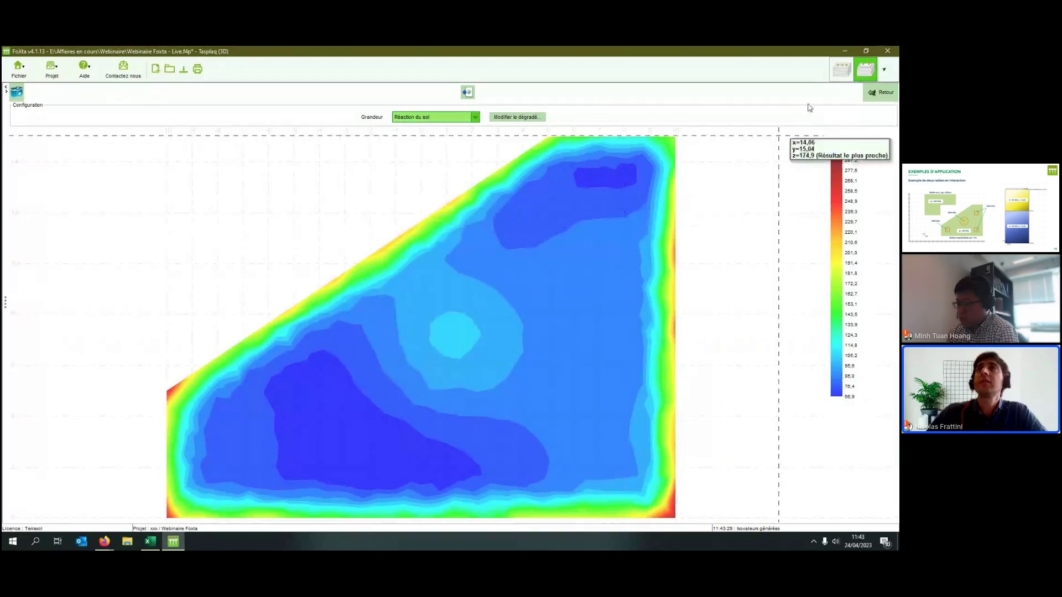
pyautogui.click(838, 74)
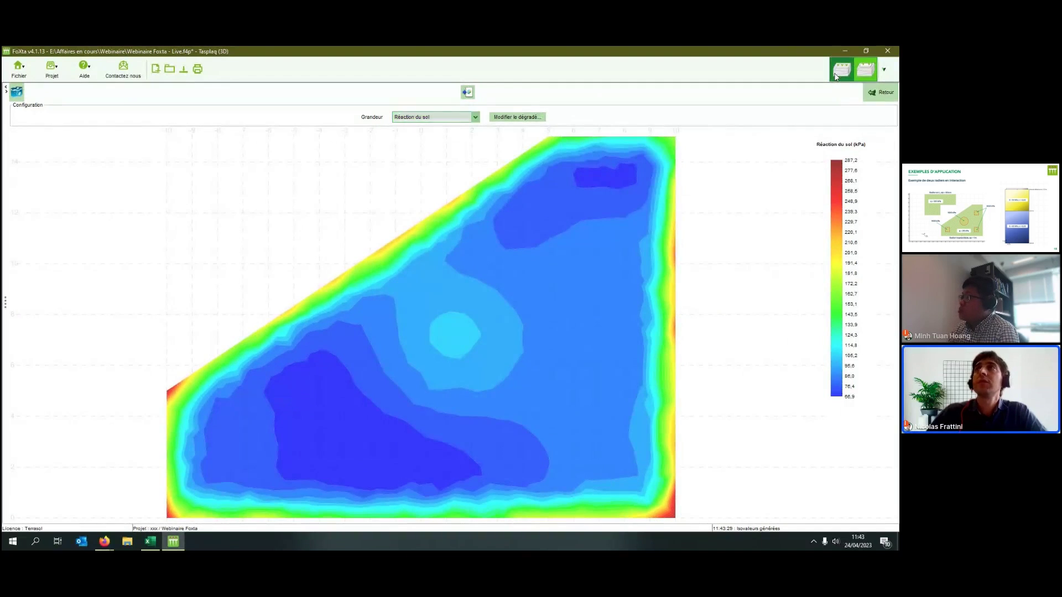
pyautogui.click(840, 70)
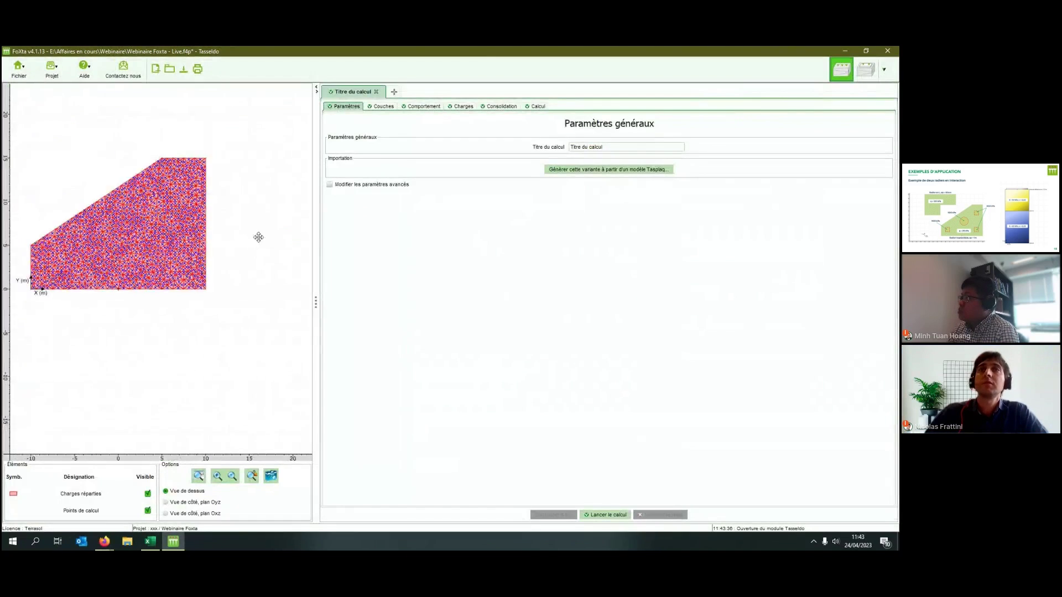
# Set the number of subdivisions n to 10 for both soil layers in the layer data (Couches).
pyautogui.click(381, 107)
pyautogui.click(836, 248)
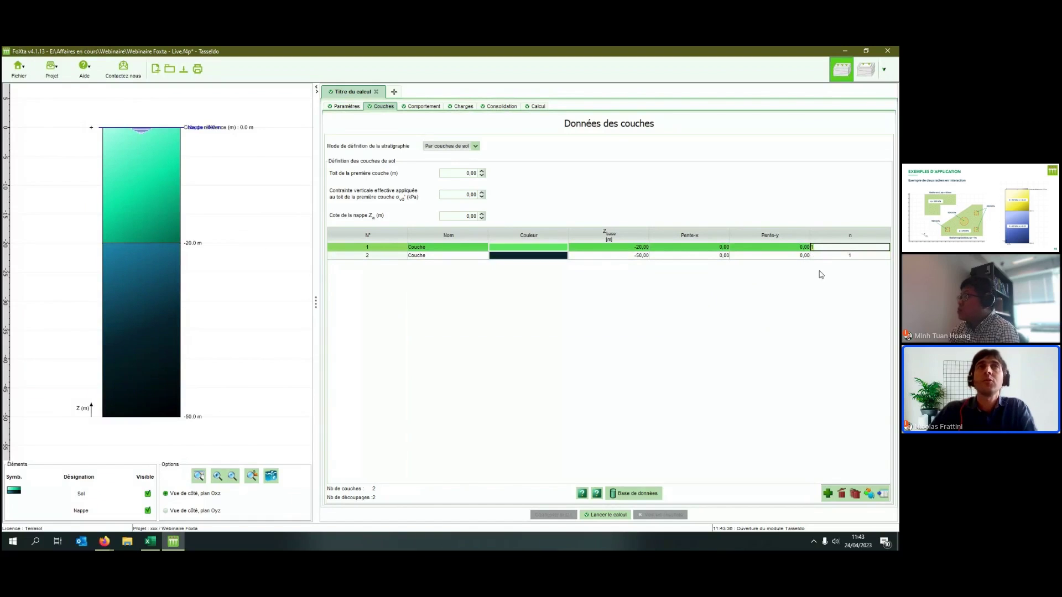
pyautogui.write('0')
pyautogui.press('Return')
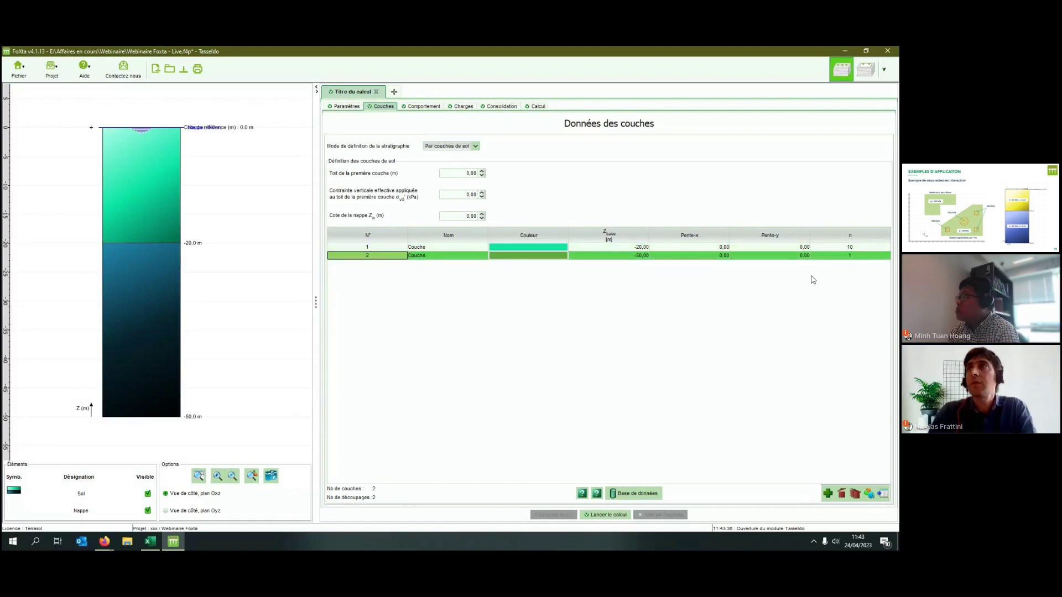
pyautogui.click(835, 256)
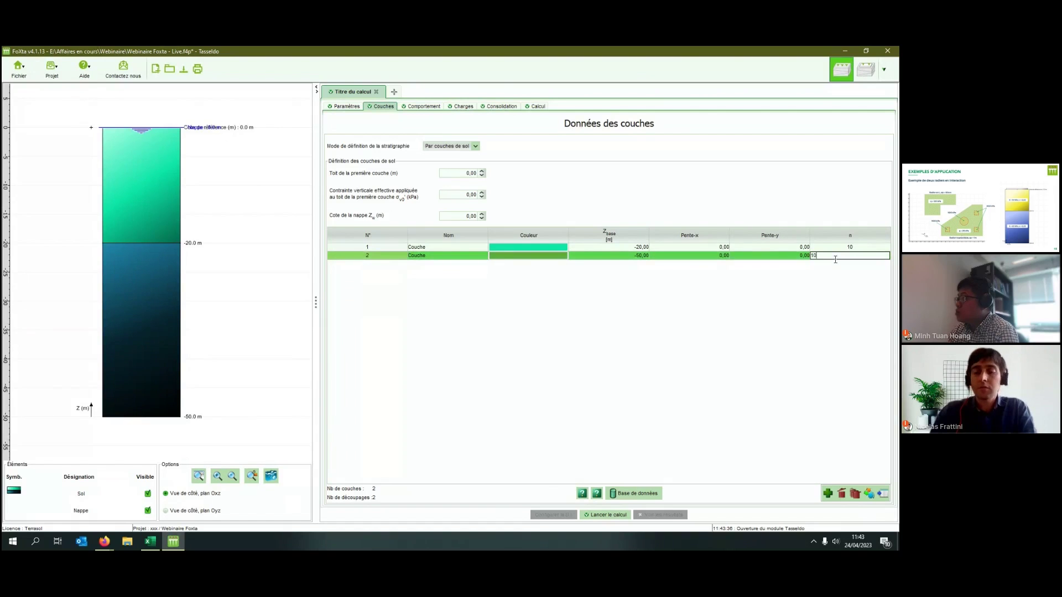
pyautogui.press('Return')
pyautogui.click(706, 316)
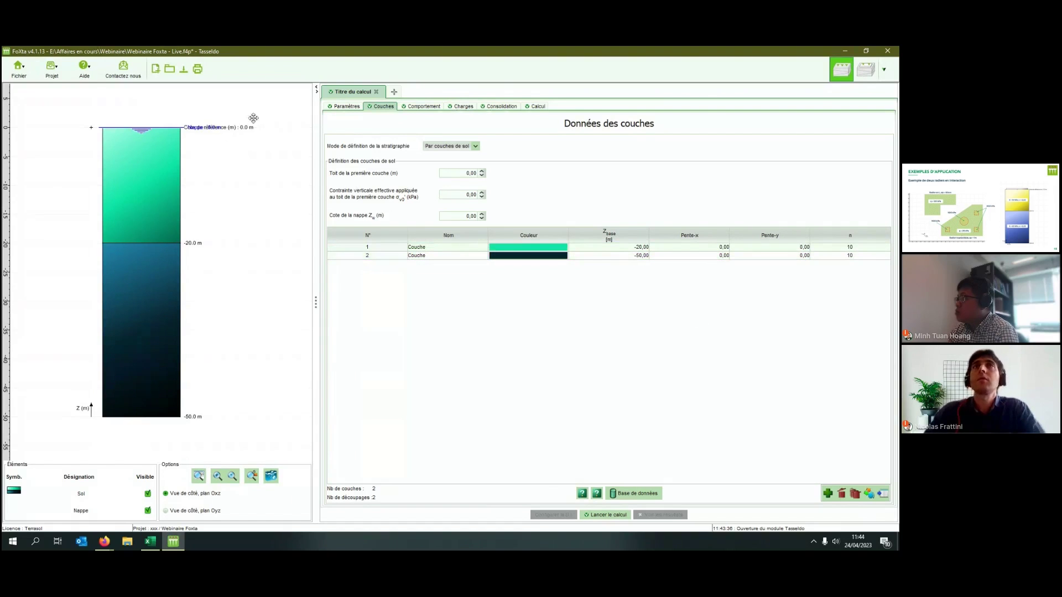
# Set the unit weight γ of both soil layers to 20 kN/m³ in the behaviour data (Comportement).
pyautogui.click(419, 105)
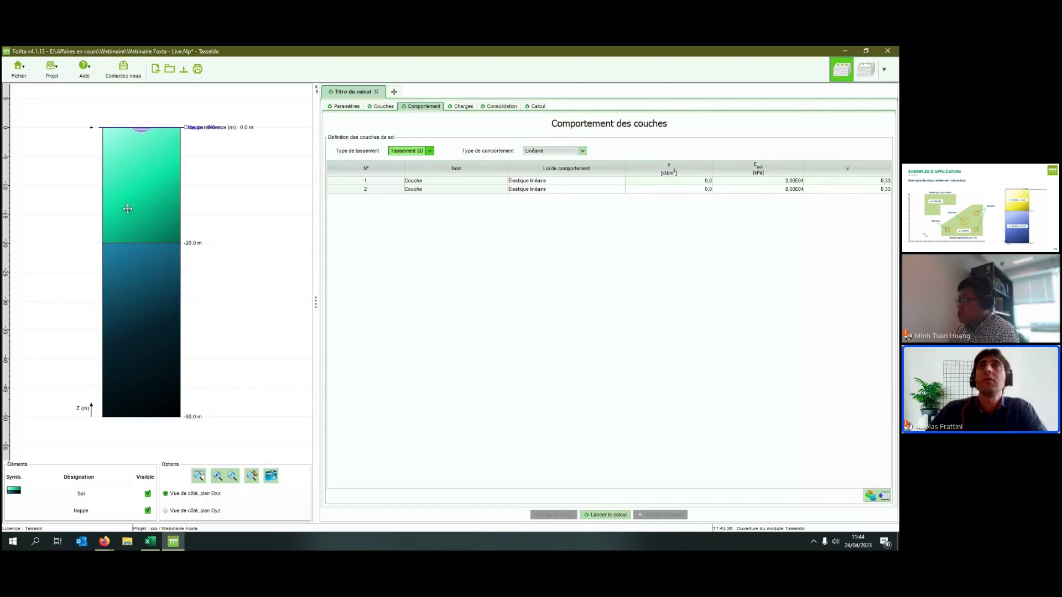
pyautogui.click(658, 182)
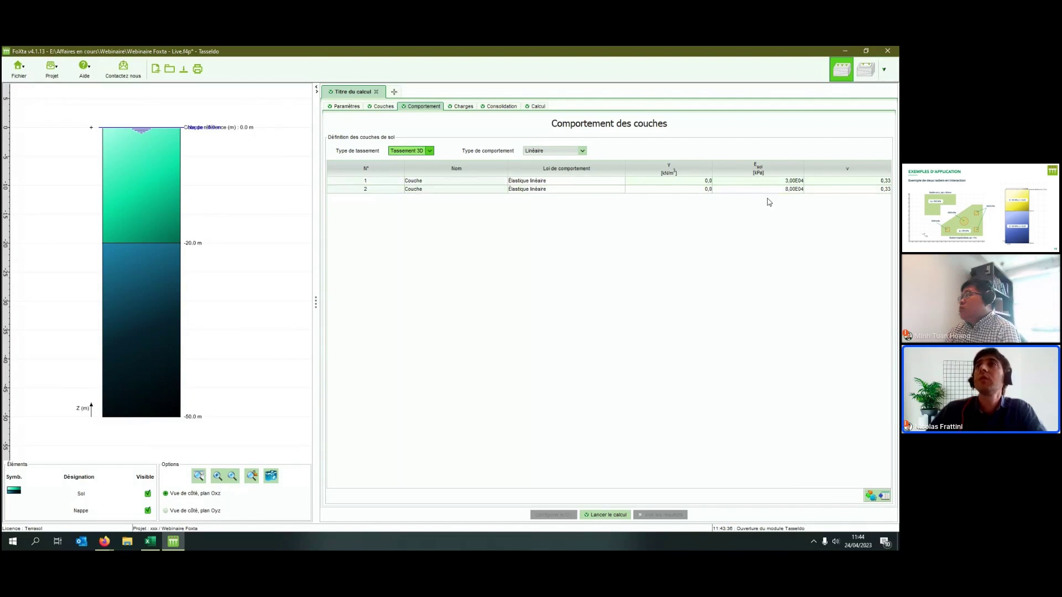
pyautogui.doubleClick(663, 181)
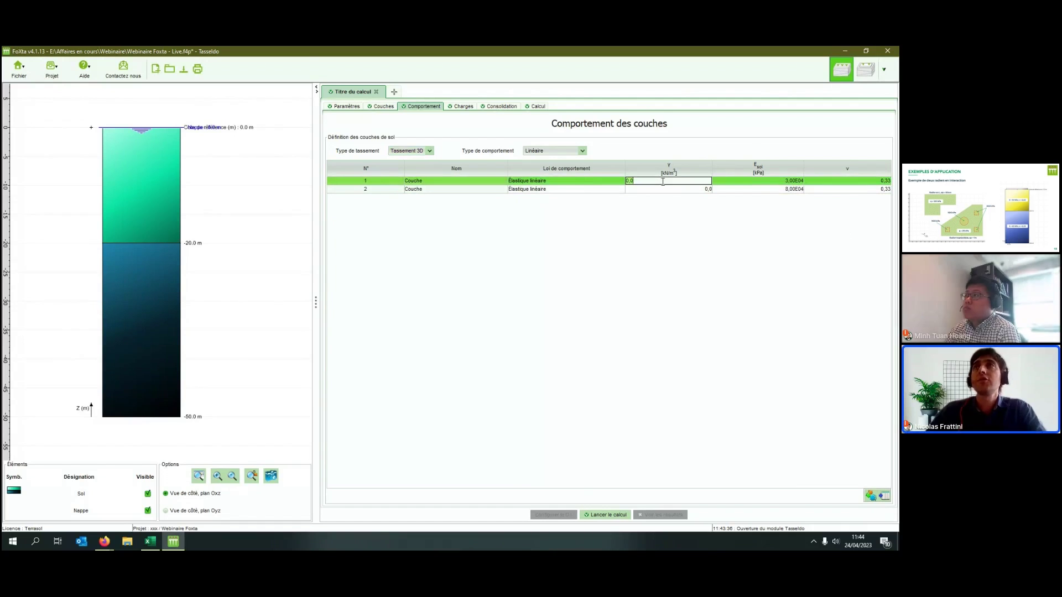
pyautogui.write('20')
pyautogui.press('Return')
pyautogui.write('2')
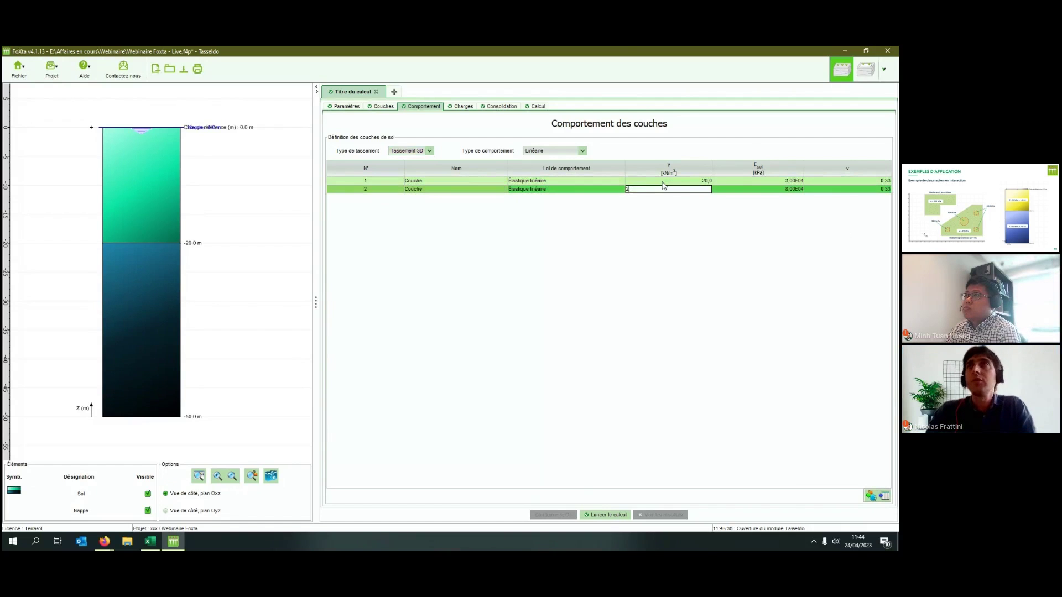
pyautogui.write('0')
pyautogui.press('Return')
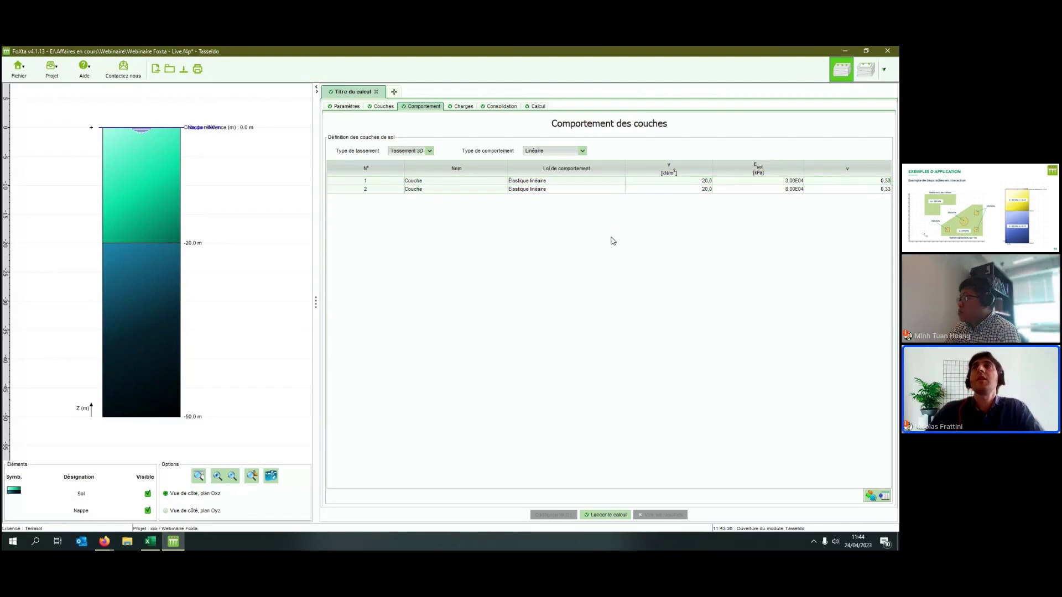
# Delete all the imported calculation points from the Calcul data.
pyautogui.click(456, 109)
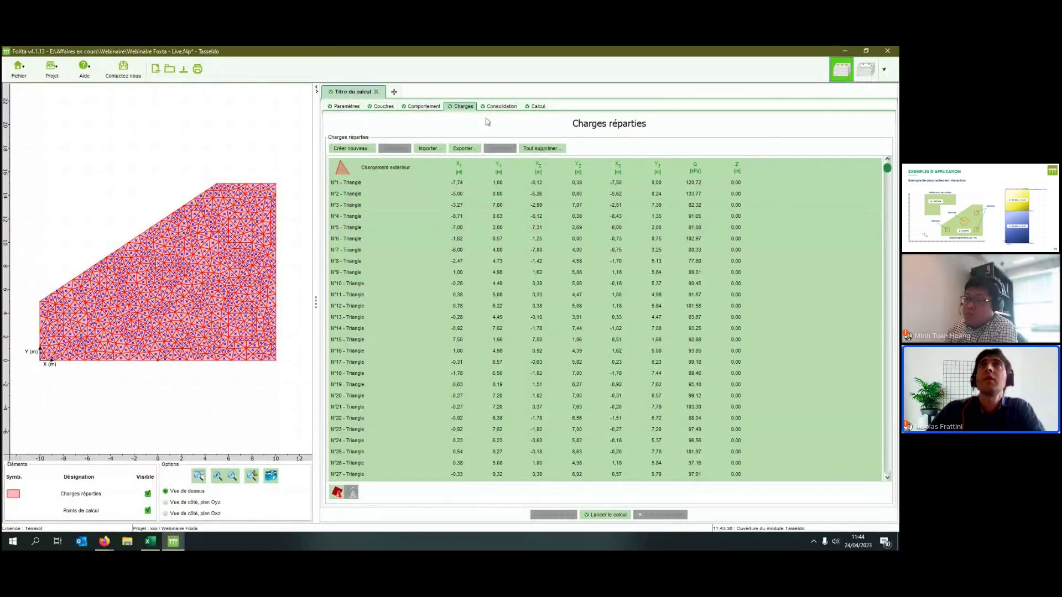
pyautogui.click(530, 109)
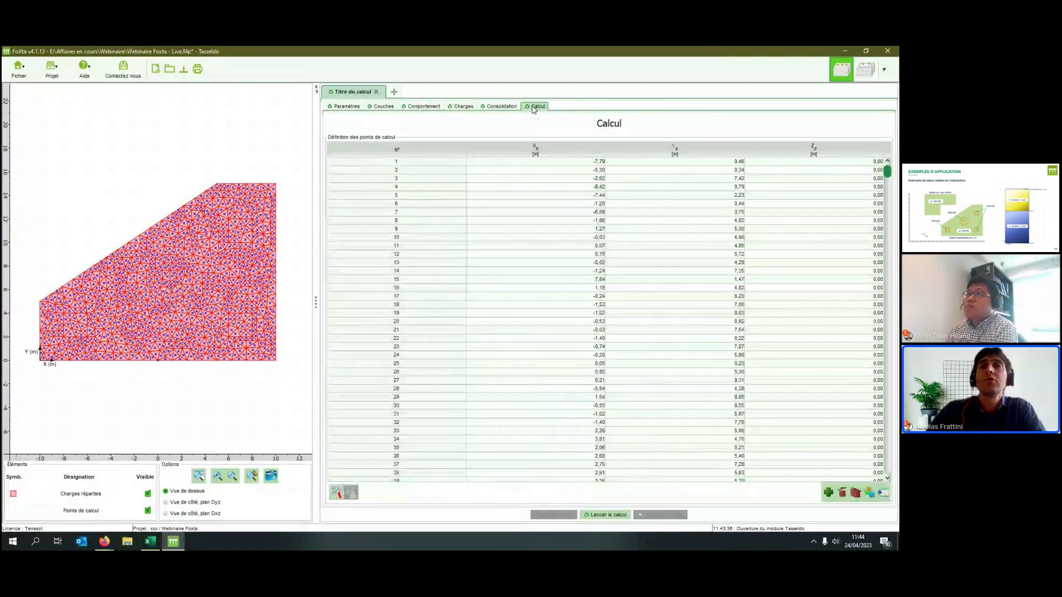
pyautogui.scroll(-3, 152, 242)
pyautogui.scroll(-1, 152, 242)
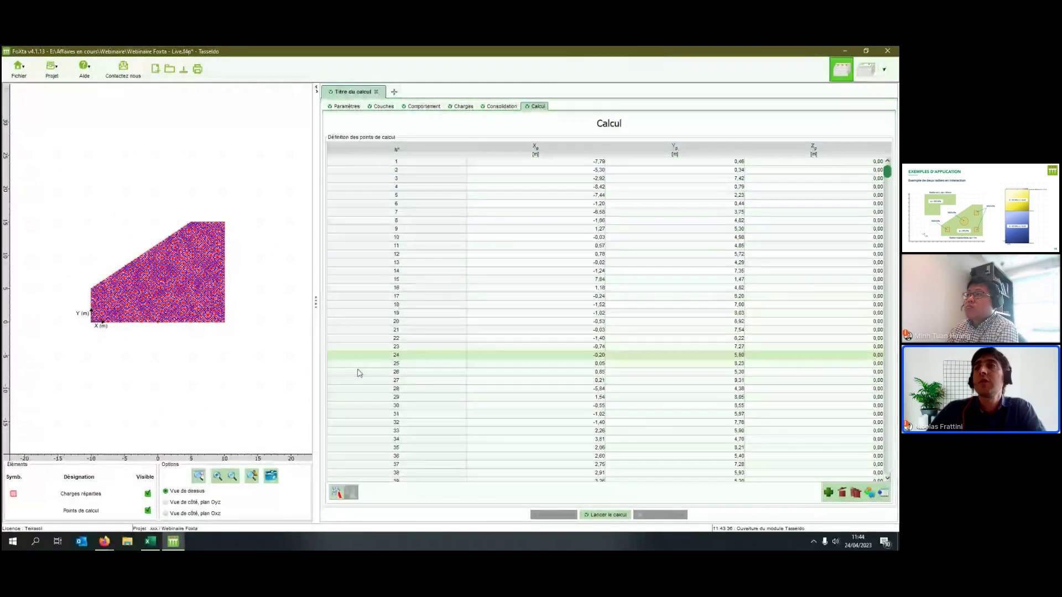
pyautogui.click(857, 494)
pyautogui.scroll(-2, 86, 226)
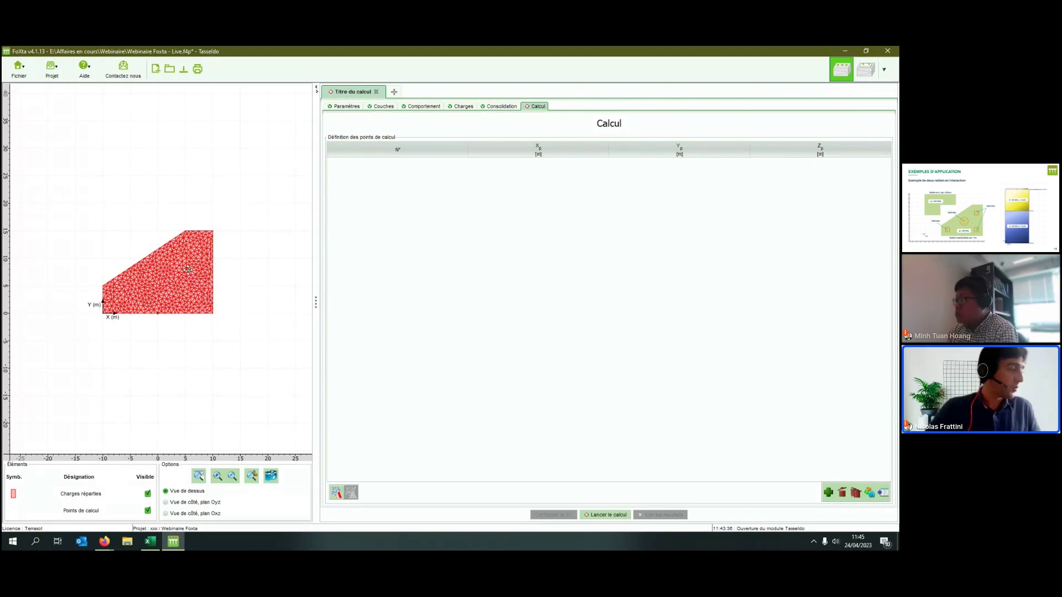
# Generate 30 calculation points along a segment from X -15, Y 5 to X 15, Y 5 m at Z 0 with the point assistant.
pyautogui.click(337, 492)
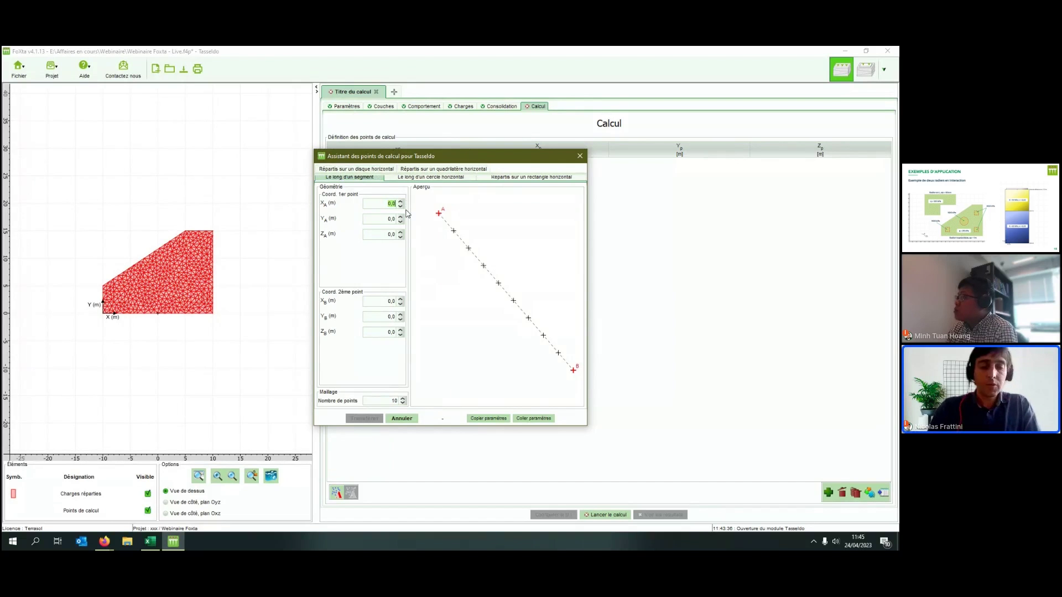
pyautogui.write('-')
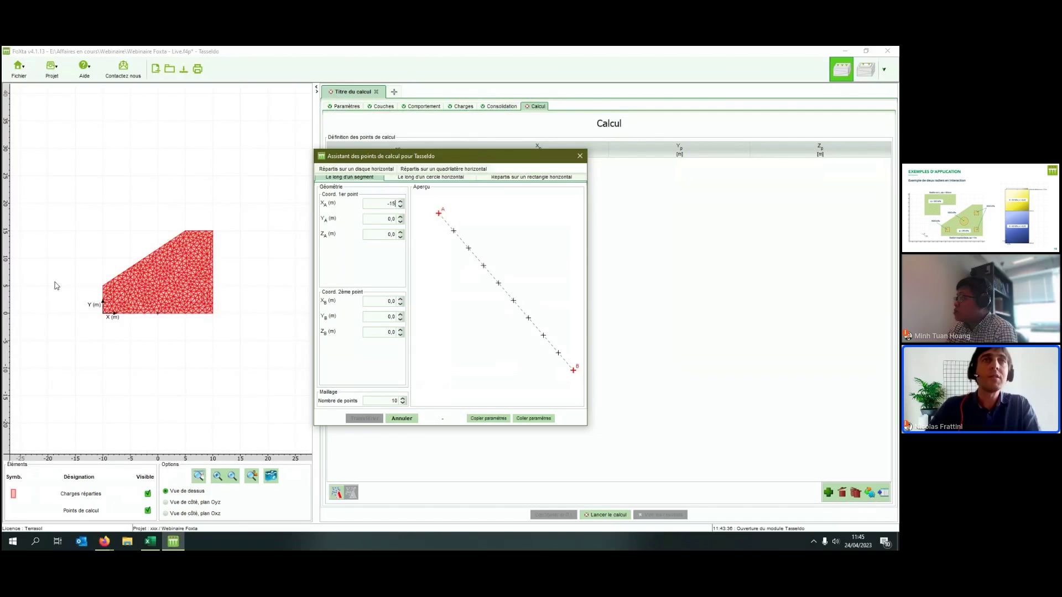
pyautogui.write('15')
pyautogui.click(381, 221)
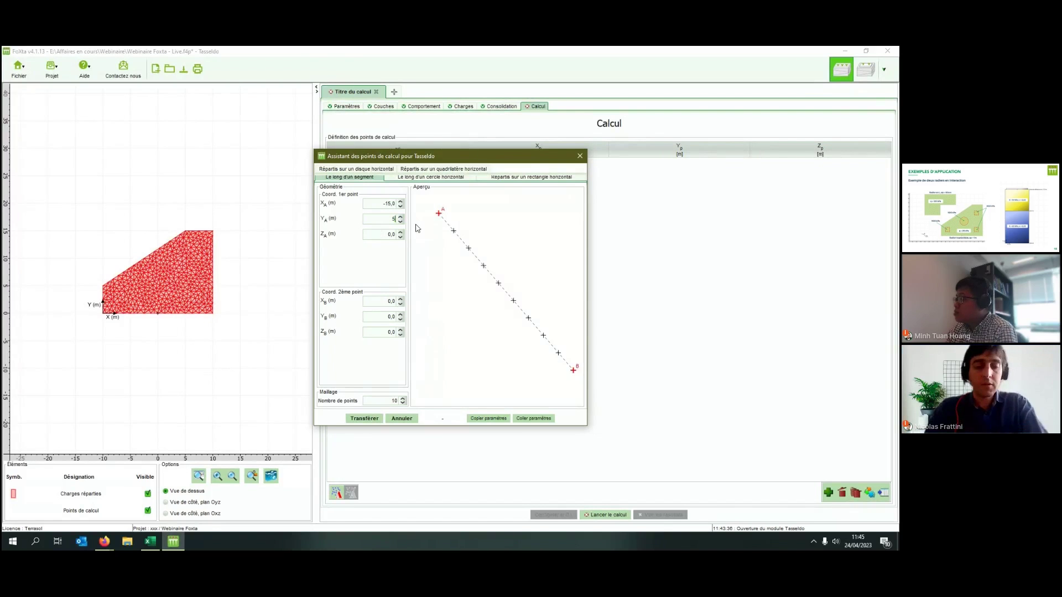
pyautogui.press('Tab')
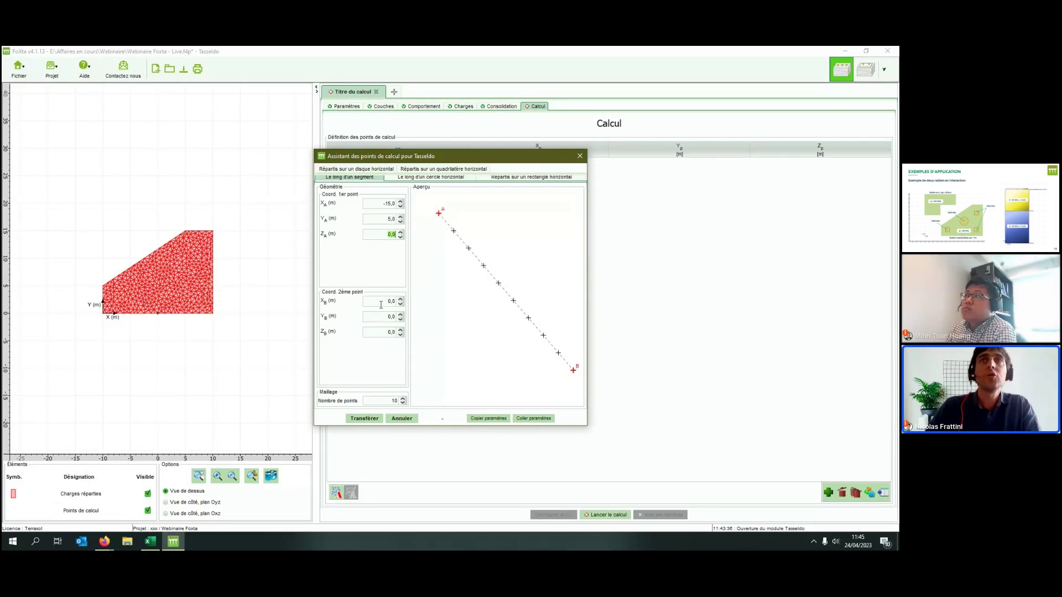
pyautogui.write('15')
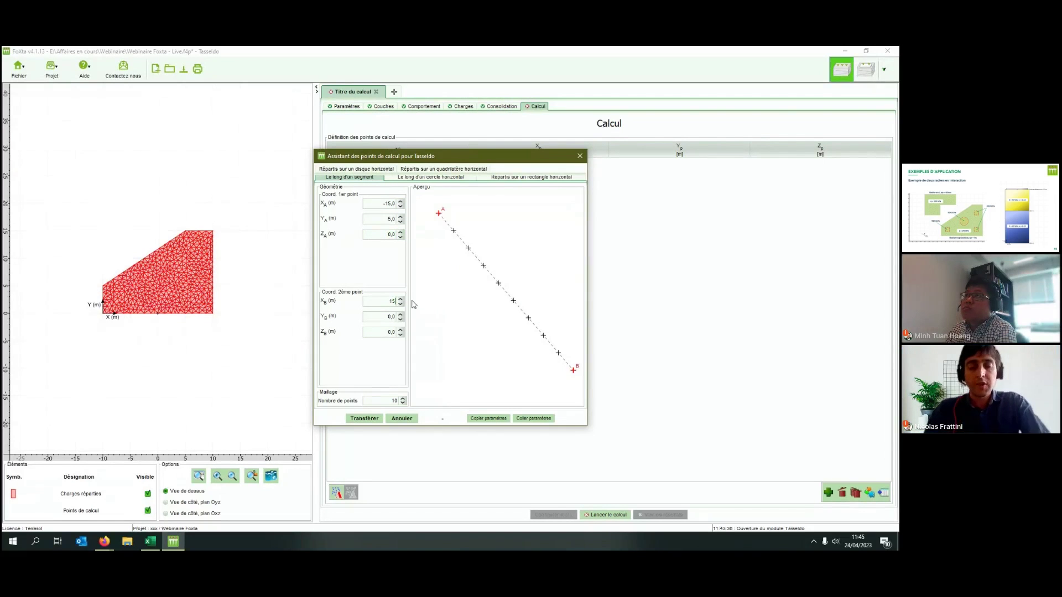
pyautogui.press('Tab')
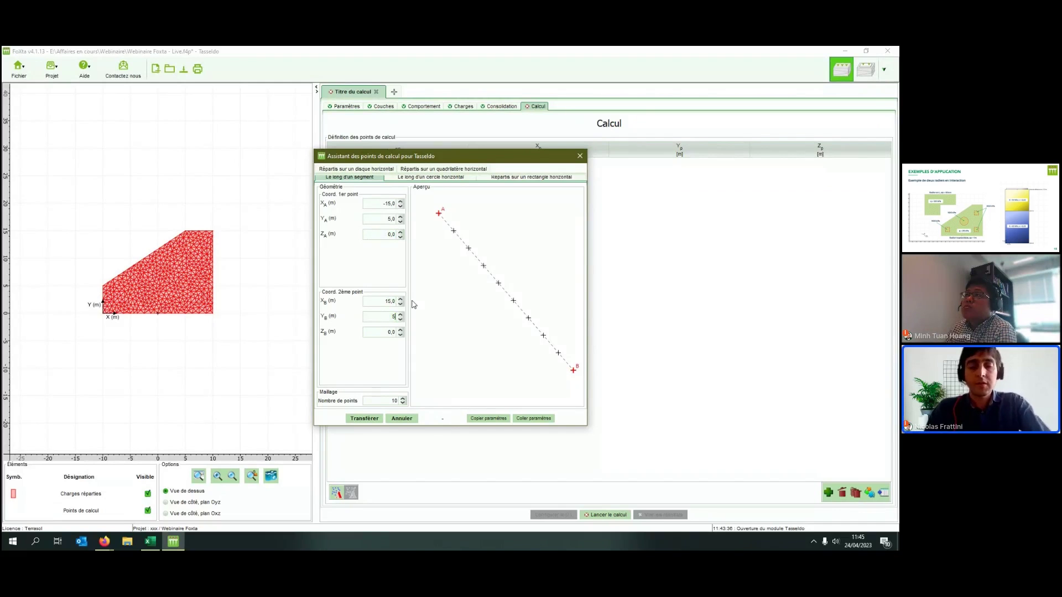
pyautogui.click(396, 400)
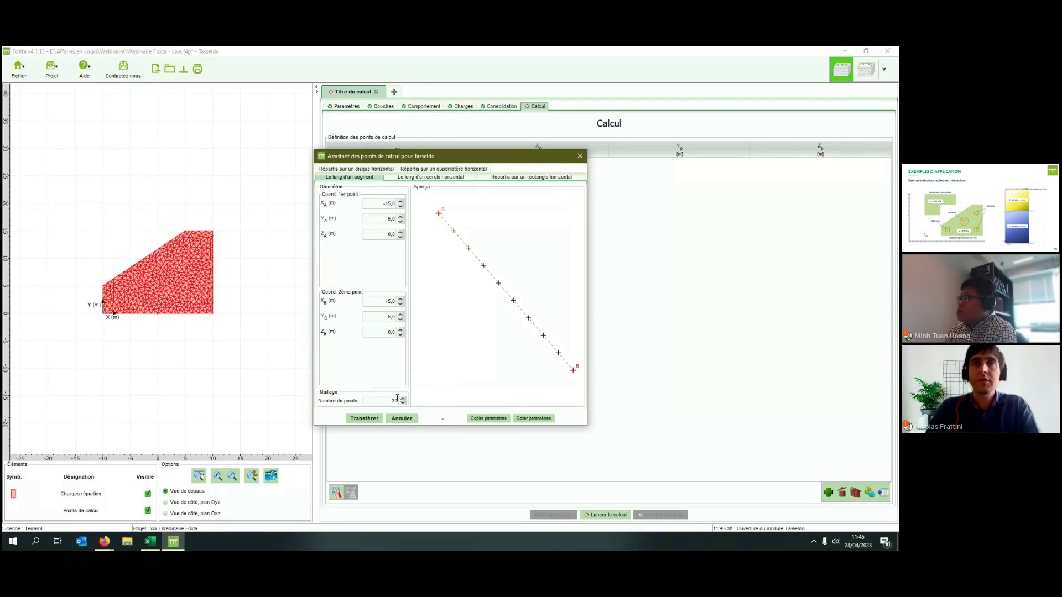
pyautogui.click(363, 418)
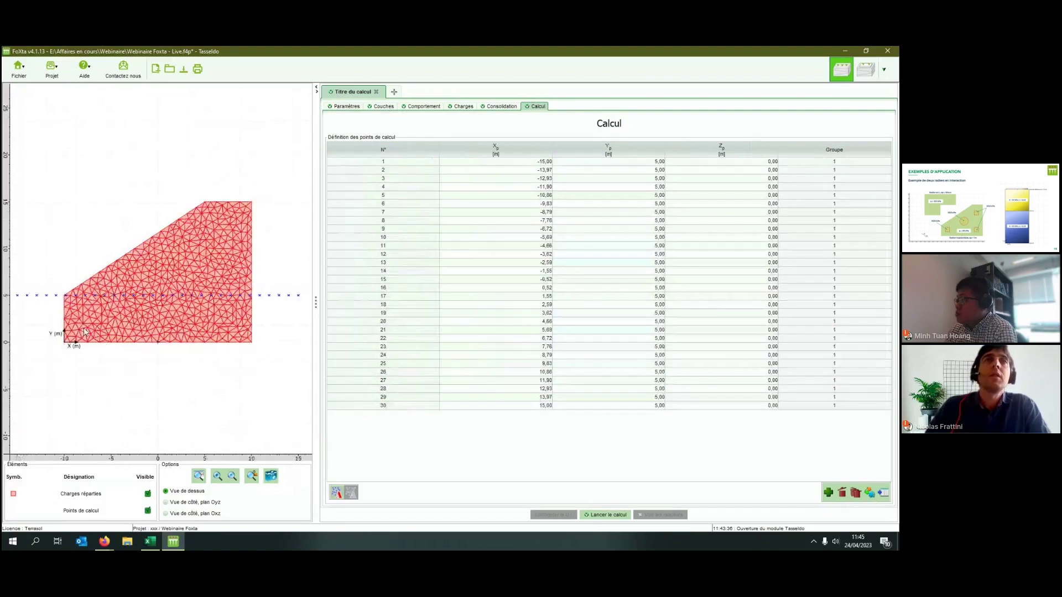
# Examine the distributed loads and the calculation point line in the top view and the Oyz and Oxz side views.
pyautogui.scroll(-4, 68, 320)
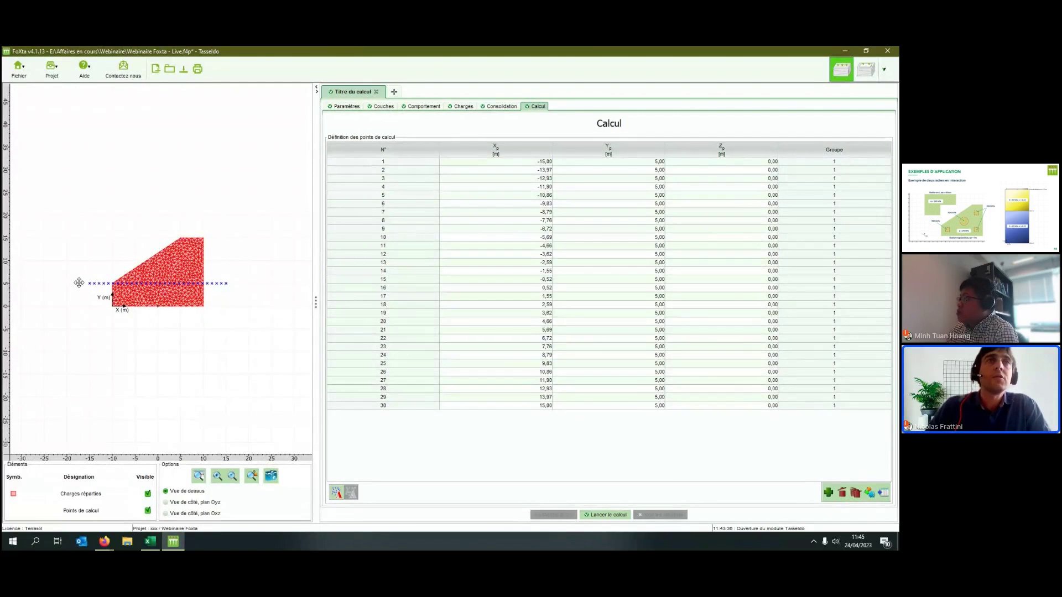
pyautogui.scroll(2, 79, 282)
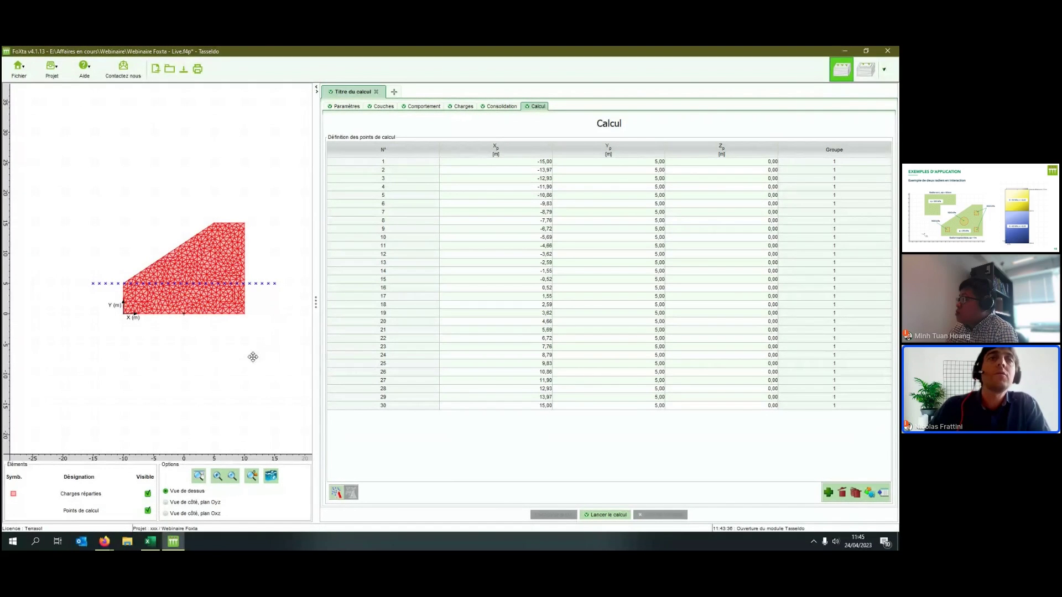
pyautogui.click(166, 502)
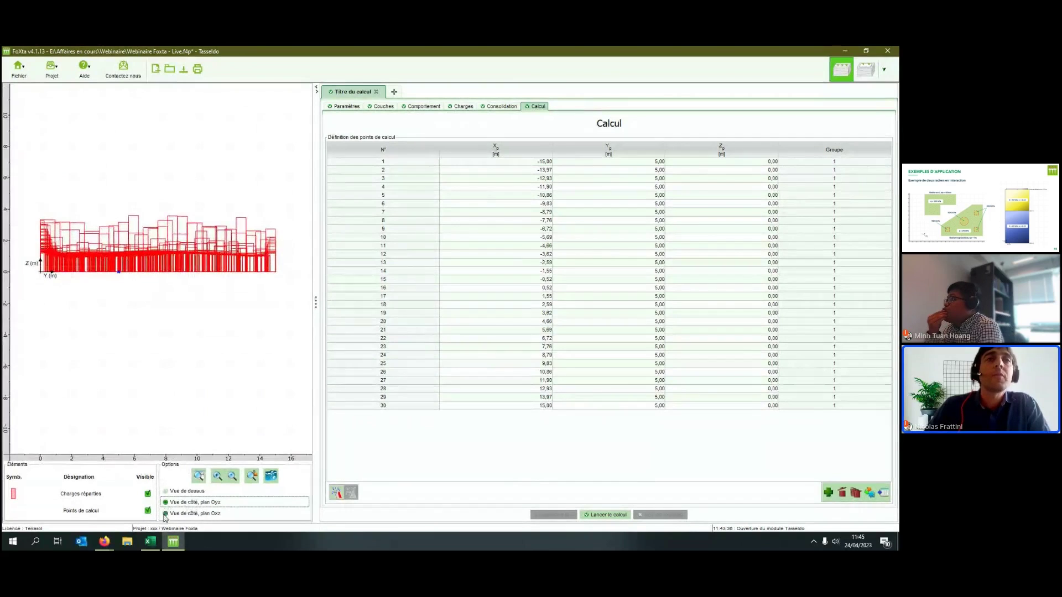
pyautogui.press('Down')
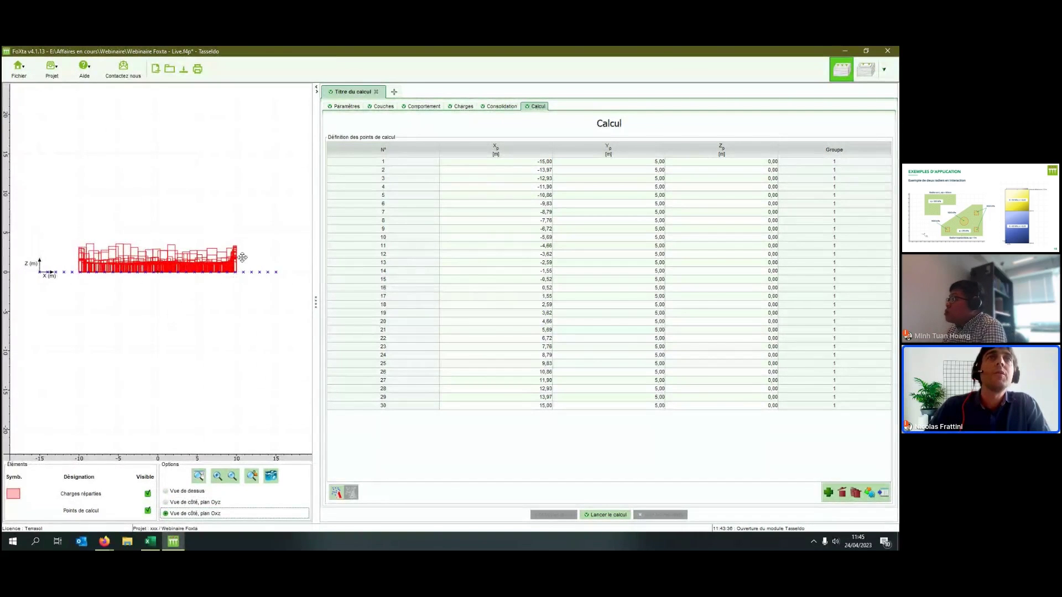
pyautogui.scroll(2, 119, 266)
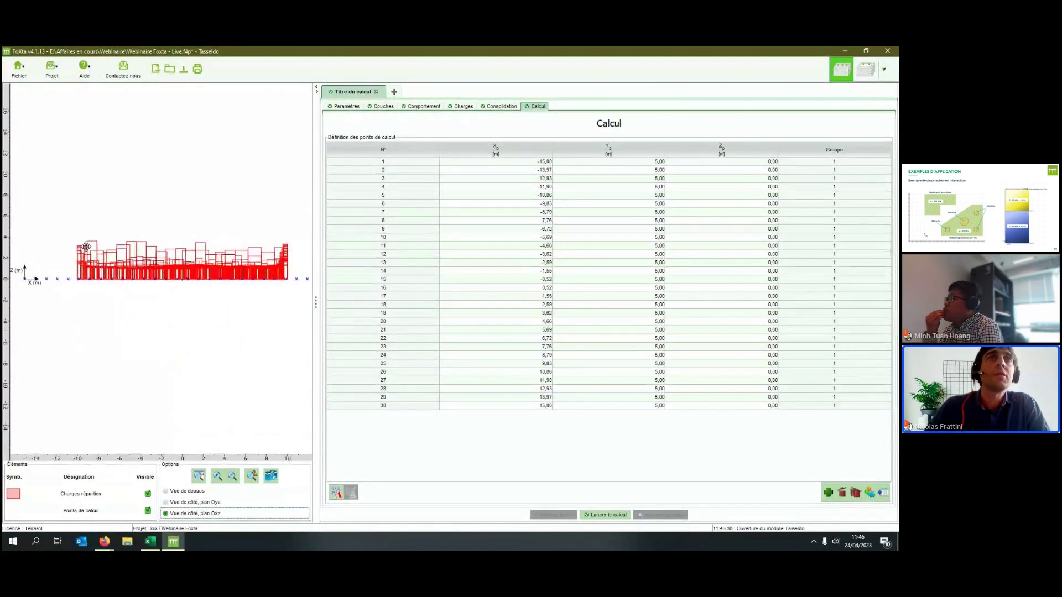
pyautogui.scroll(-1, 182, 258)
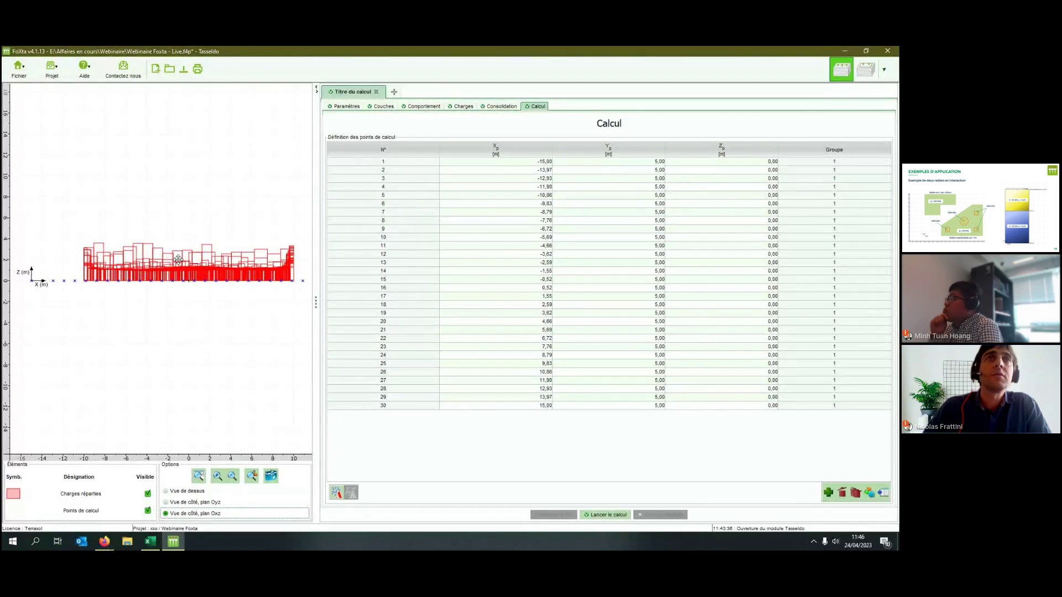
pyautogui.scroll(-2, 208, 278)
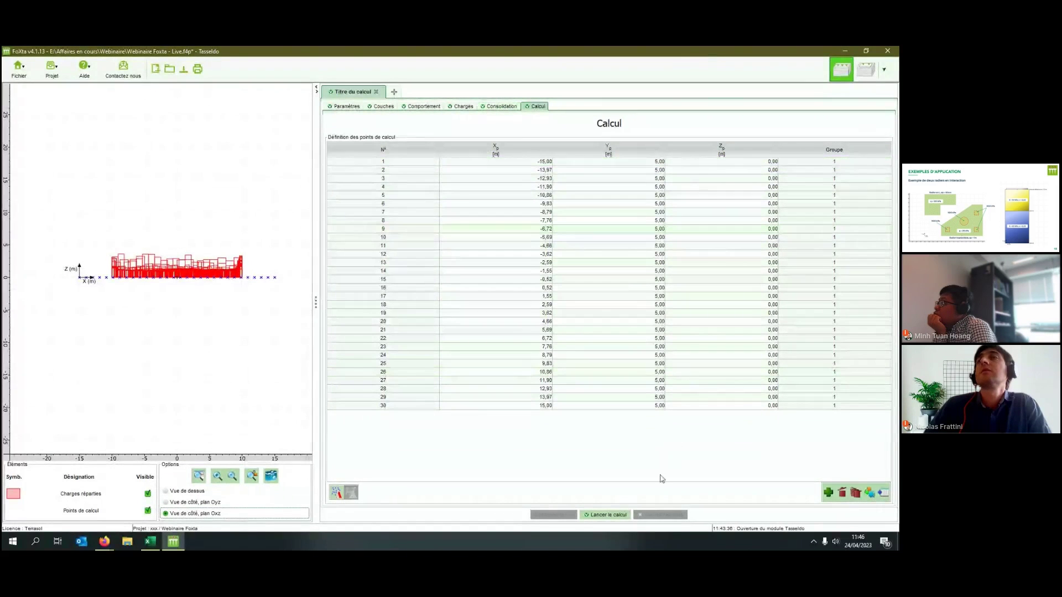
# Run the Tasseldo calculation and display the vertical settlement isovalues in the Oxz side view.
pyautogui.click(612, 515)
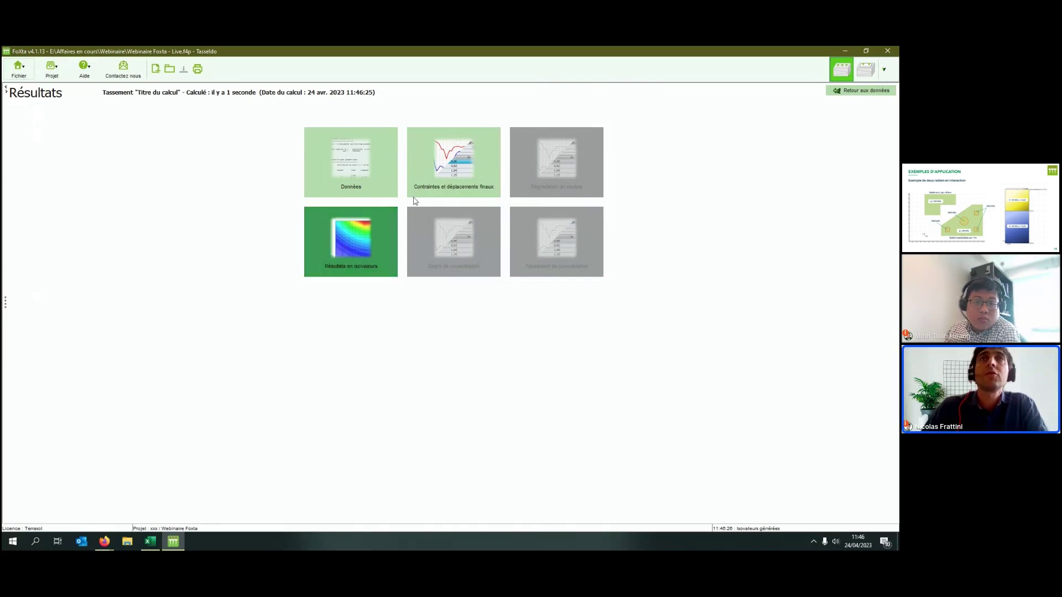
pyautogui.click(345, 239)
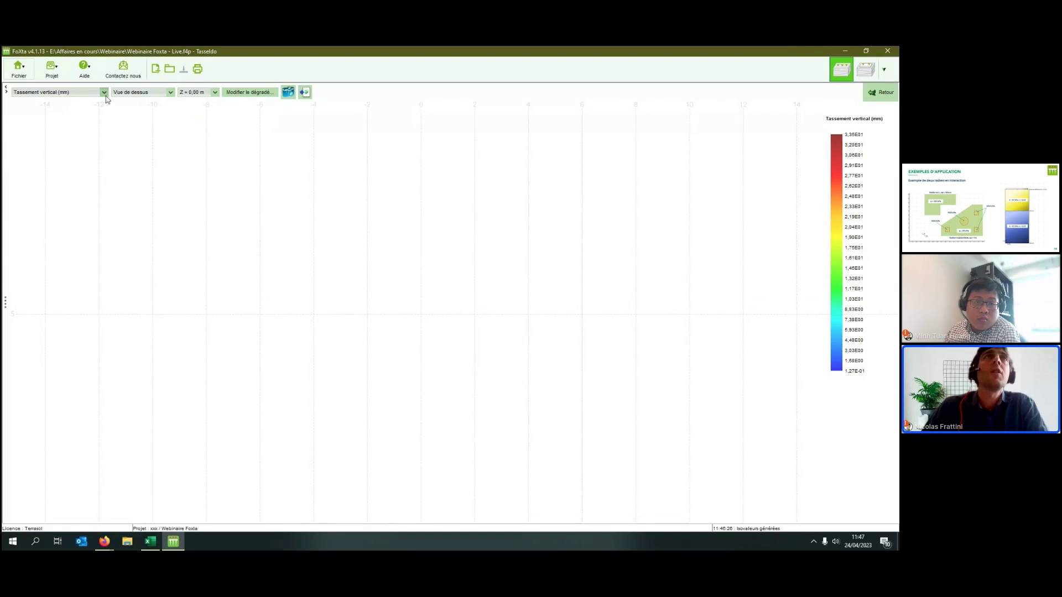
pyautogui.click(143, 96)
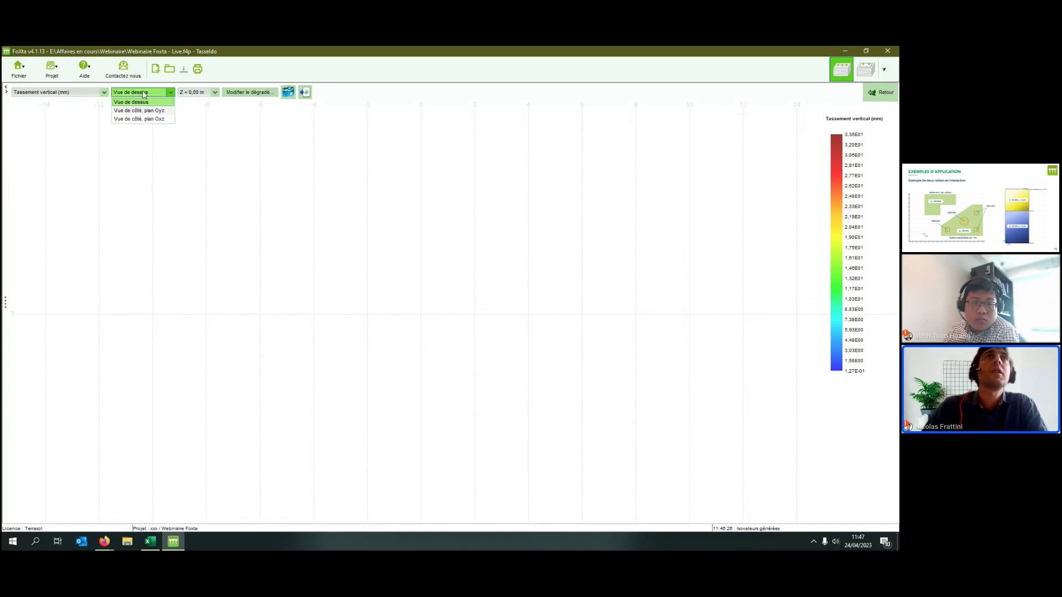
pyautogui.click(147, 119)
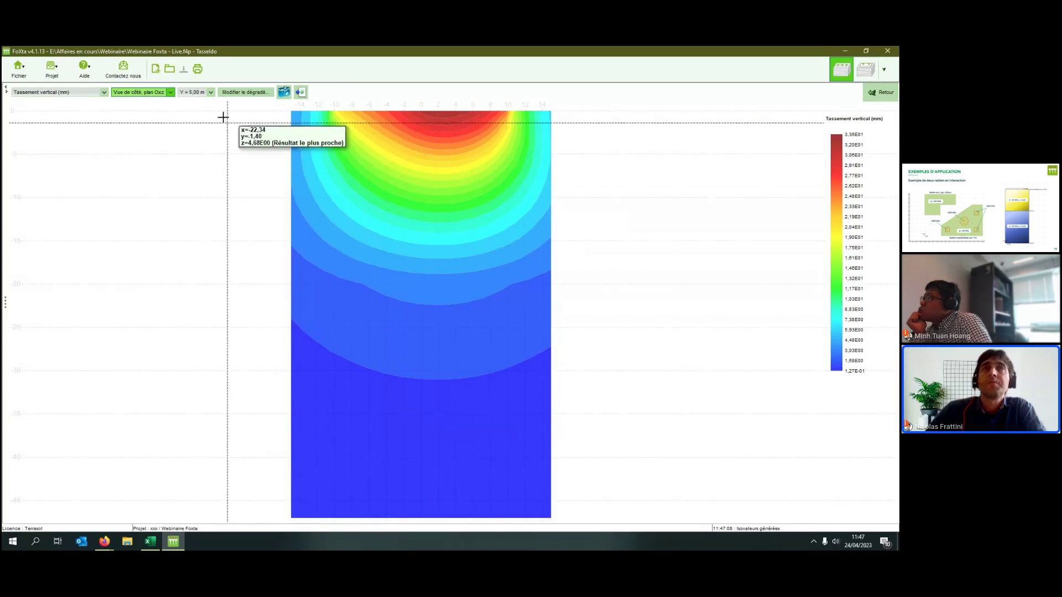
# Leave the isovalues and examine the final vertical stress graphs (Contraintes et déplacements finaux) for calculation point 15.
pyautogui.click(880, 92)
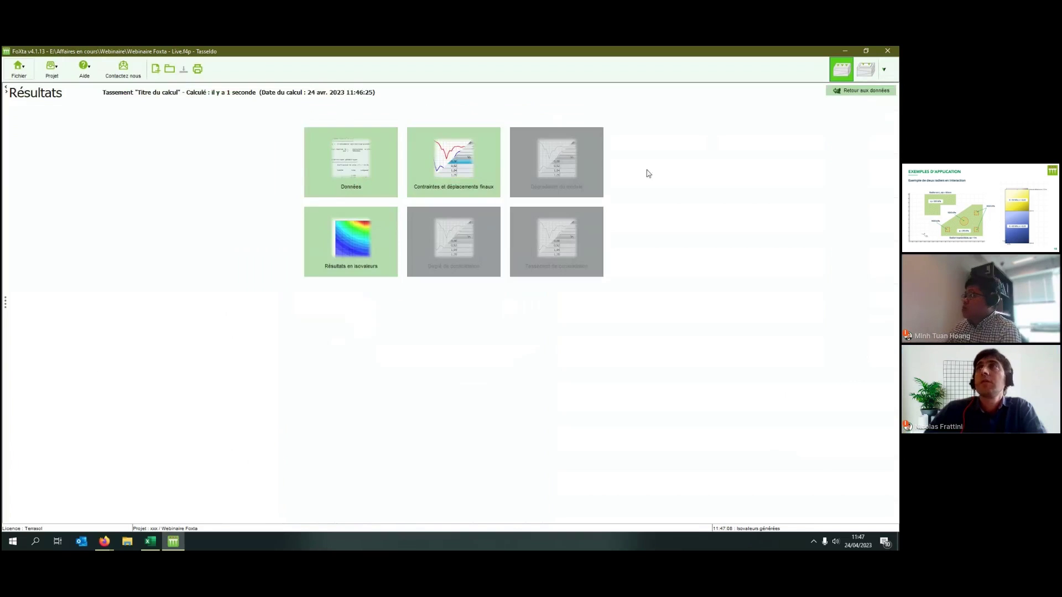
pyautogui.click(447, 171)
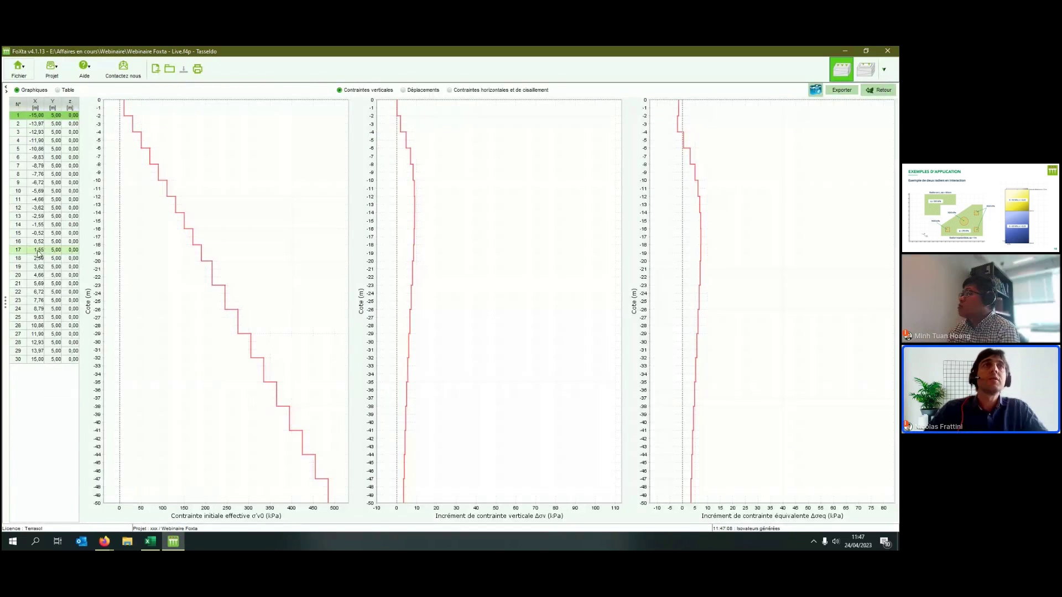
pyautogui.click(24, 235)
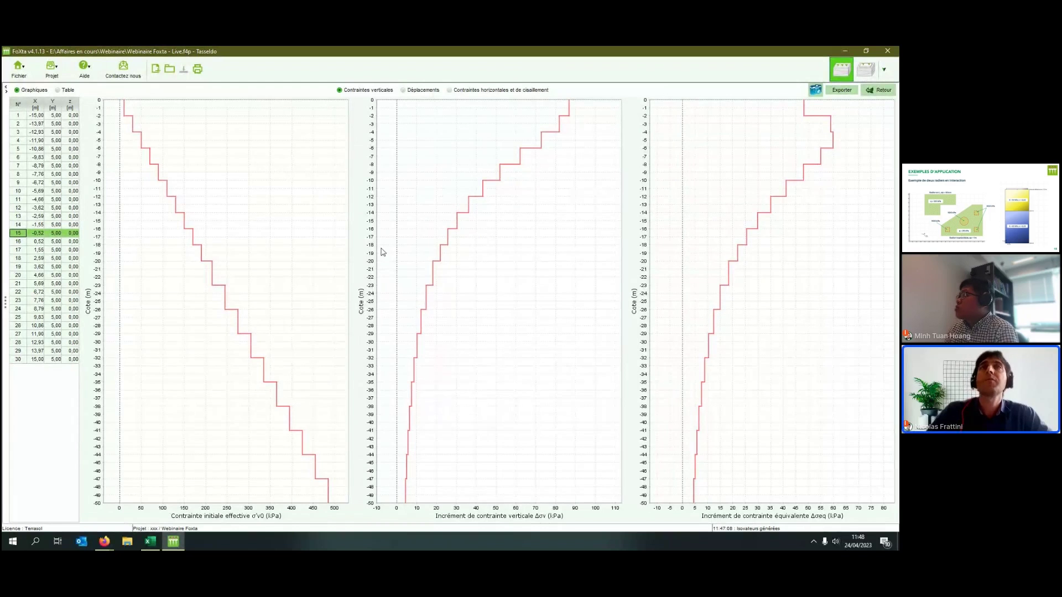
# Examine the displacement graphs (Déplacements) for calculation points 15 and 1, and return to the Tasseldo input data.
pyautogui.click(422, 93)
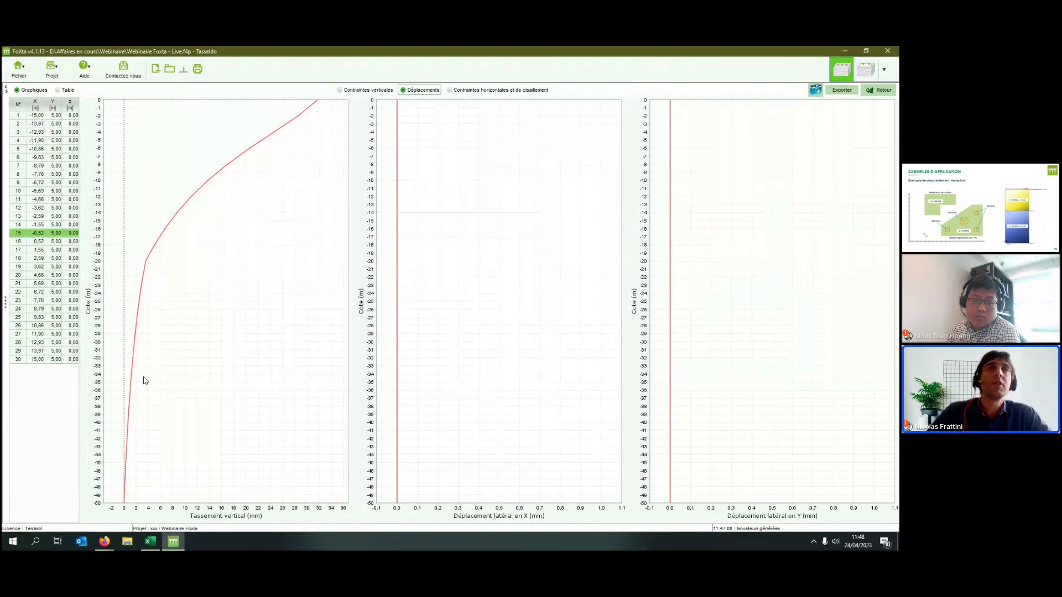
pyautogui.click(24, 117)
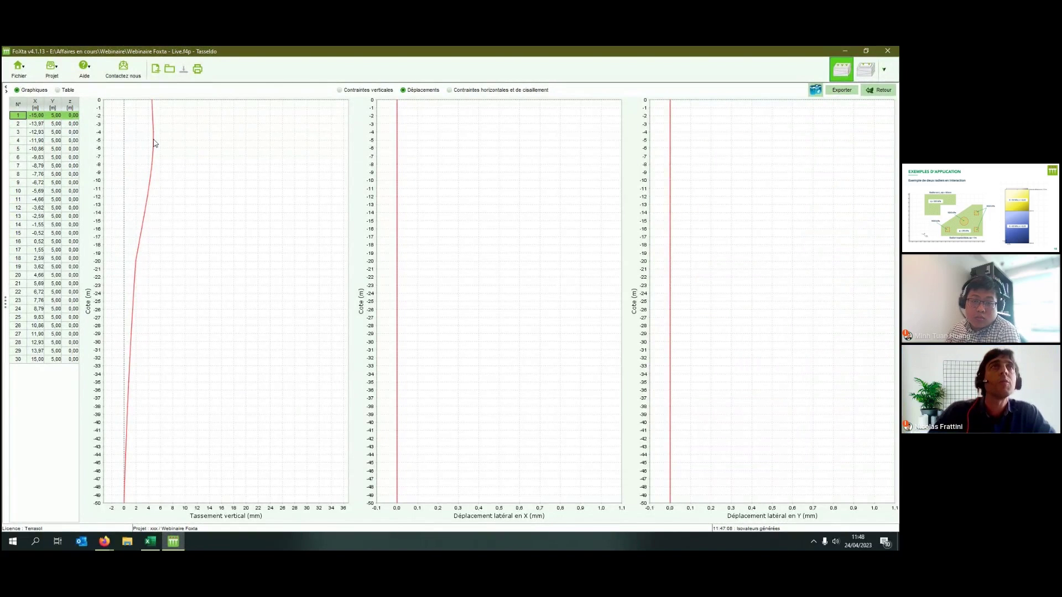
pyautogui.click(19, 234)
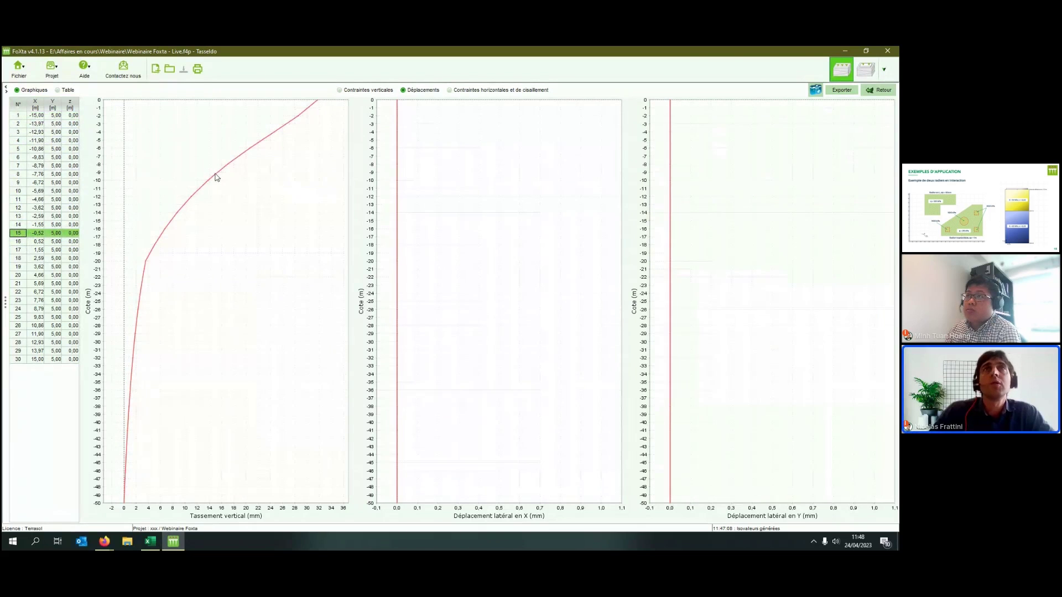
pyautogui.moveTo(319, 104)
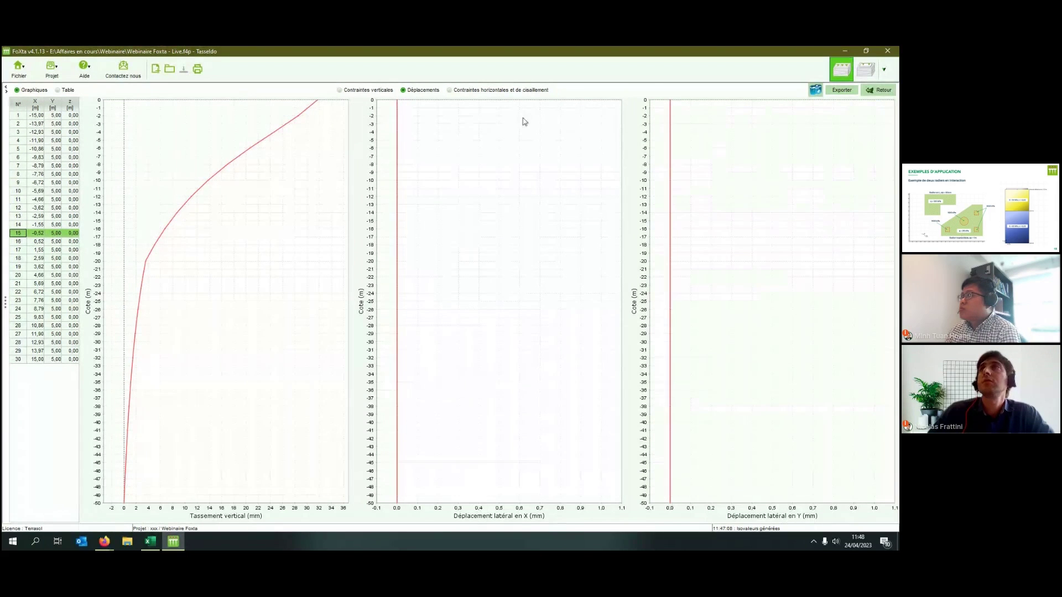
pyautogui.click(879, 90)
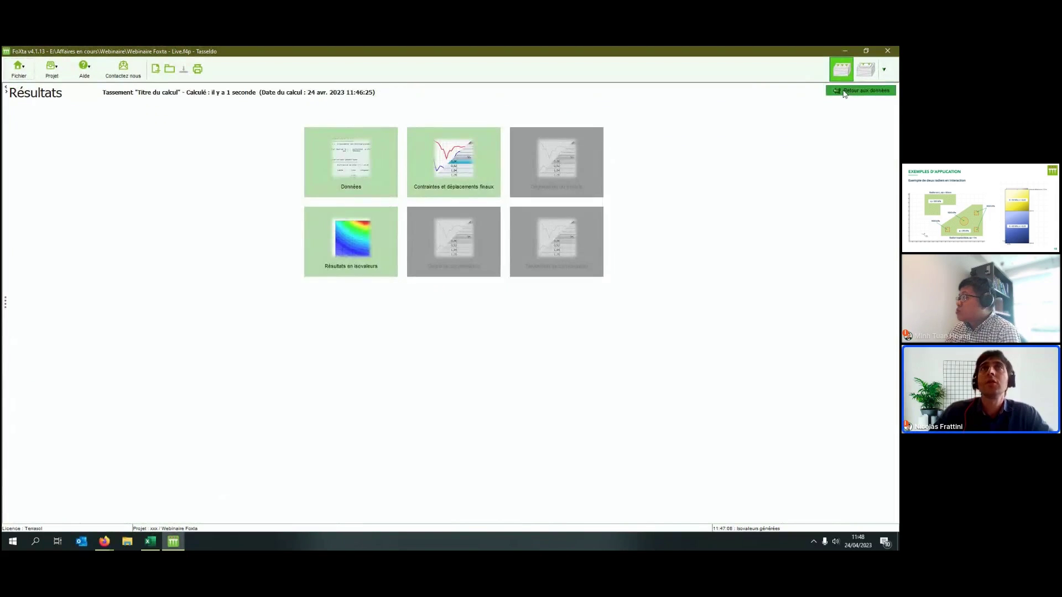
pyautogui.click(844, 92)
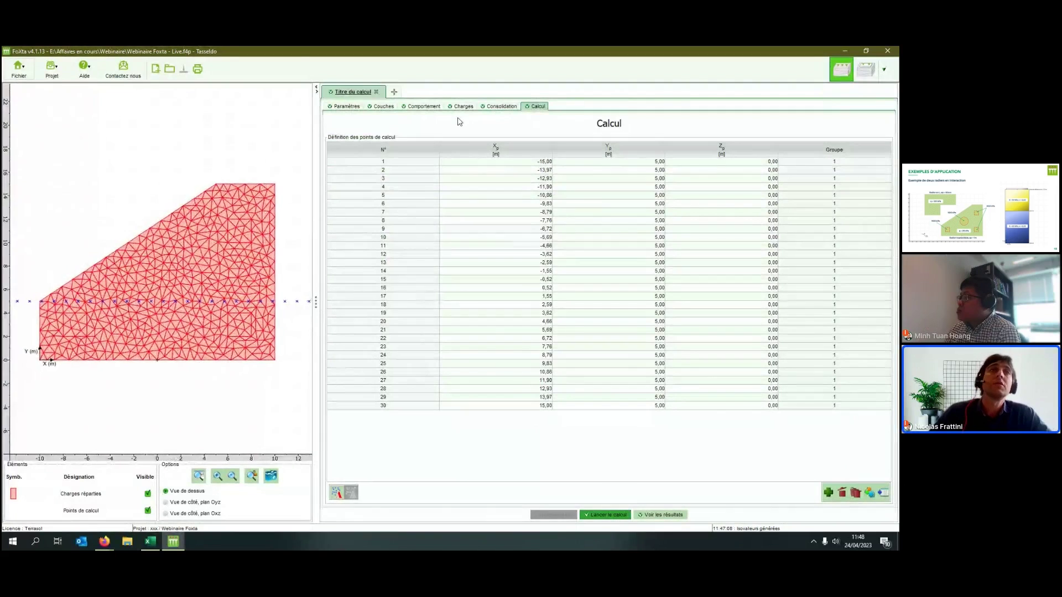
pyautogui.scroll(-3, 233, 246)
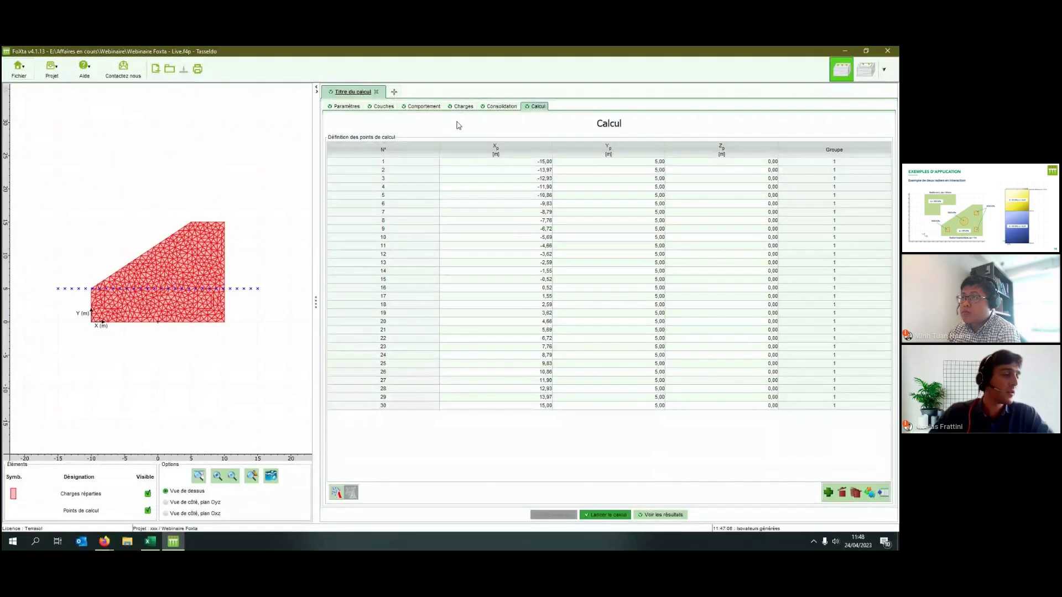
# Switch to the Tasplaq module and duplicate the Radier trapézoidal variant.
pyautogui.click(866, 70)
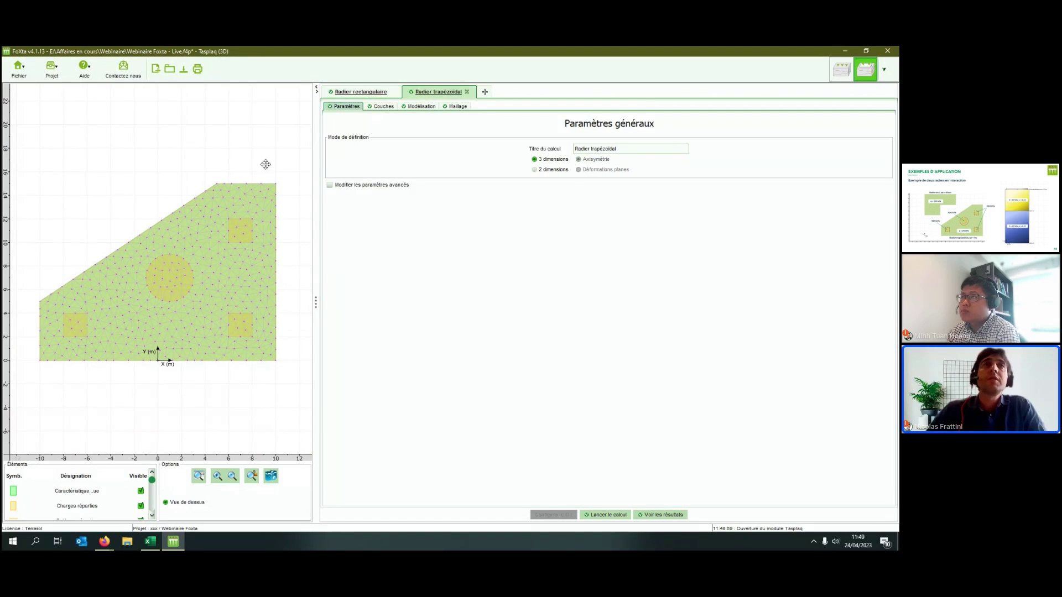
pyautogui.scroll(-3, 159, 206)
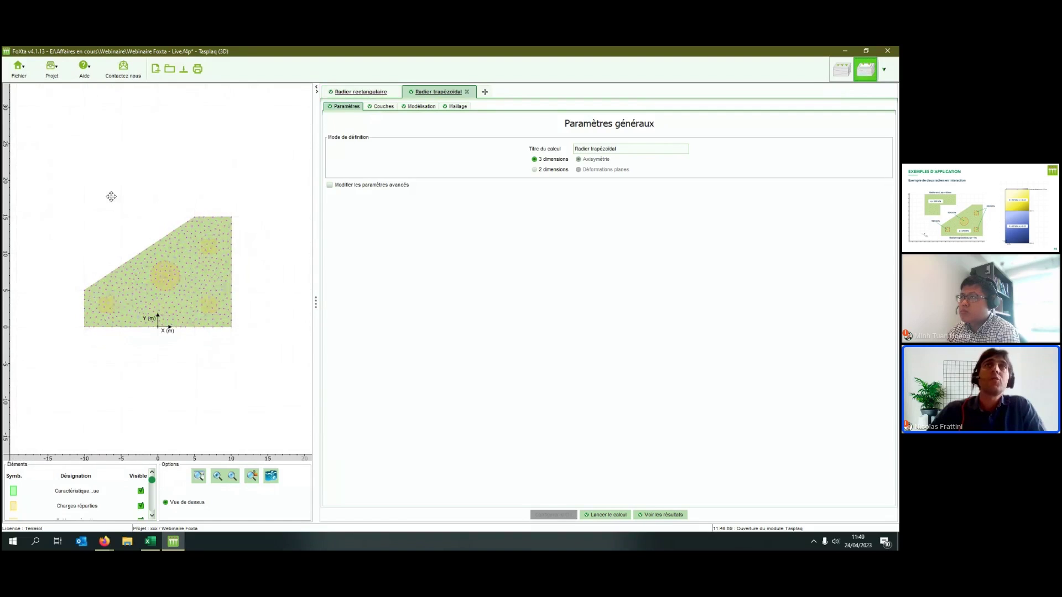
pyautogui.scroll(2, 111, 196)
pyautogui.rightClick(439, 92)
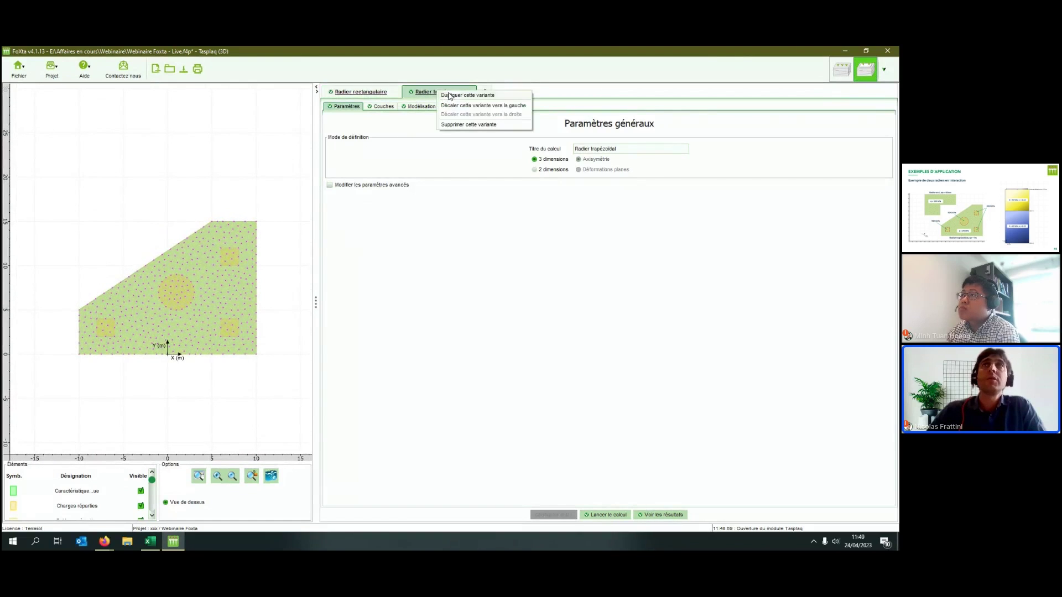
pyautogui.click(449, 95)
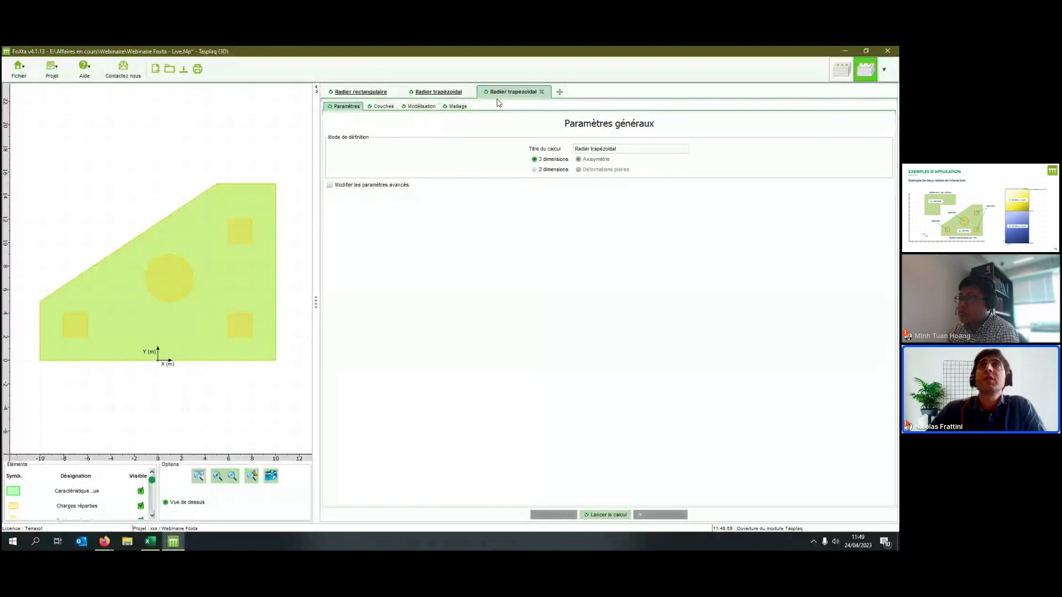
# Set the duplicated variant's calculation title to "Radier trapézoidal + Radier en L".
pyautogui.click(632, 149)
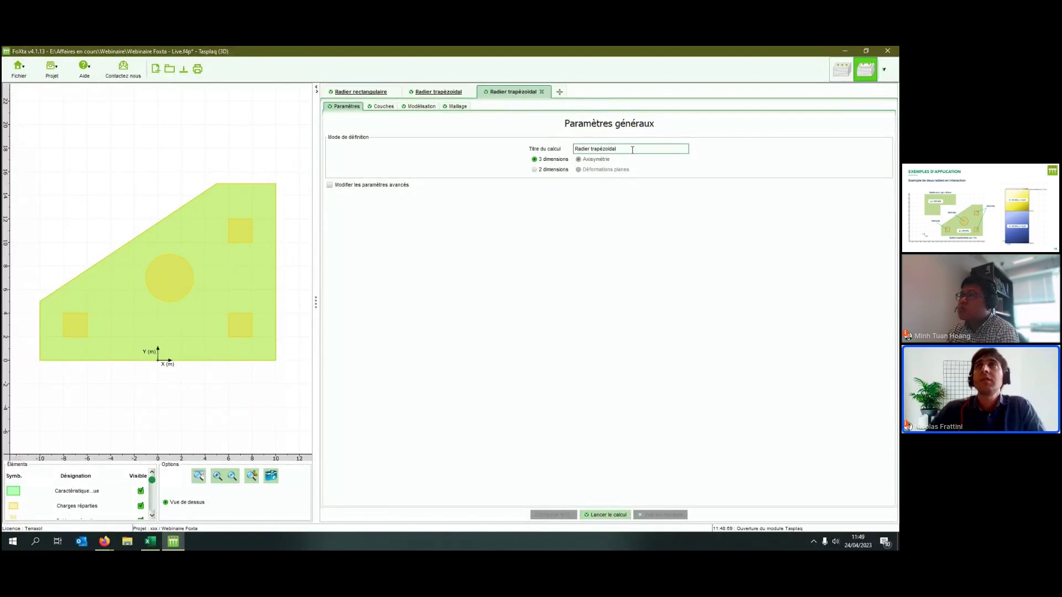
pyautogui.write('+ ')
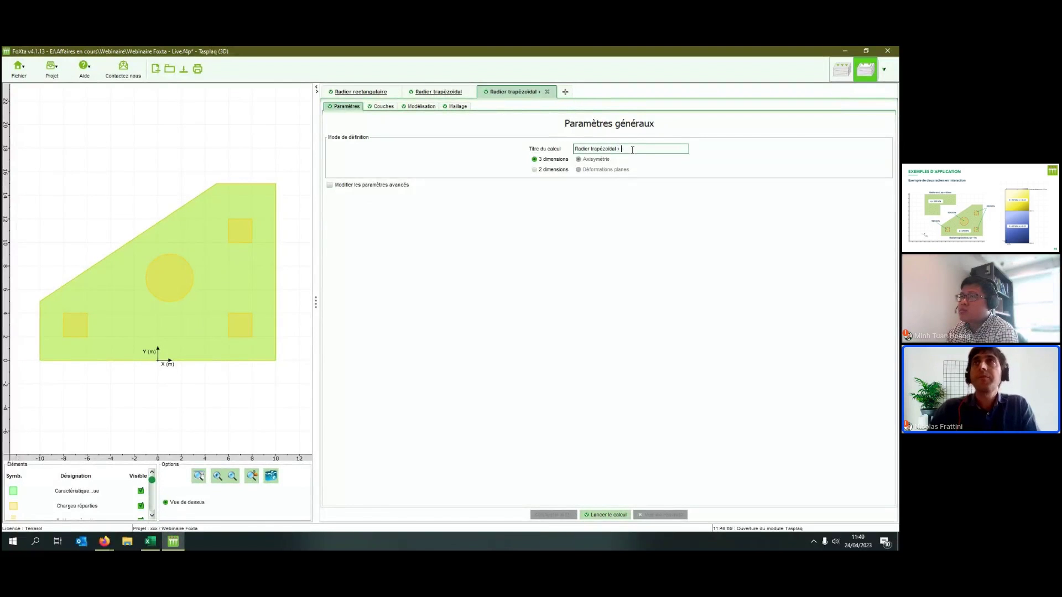
pyautogui.write('Radier en L')
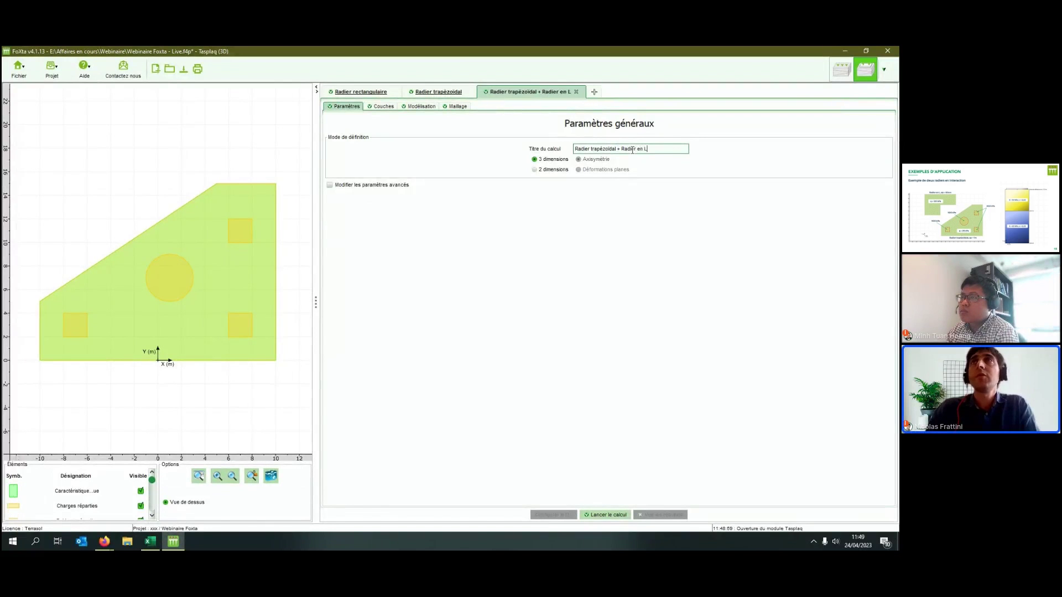
# Review the duplicated variant's soil layers and modelled entities, and consult the two-interacting-rafts example slide in the Livestorm browser window.
pyautogui.click(384, 107)
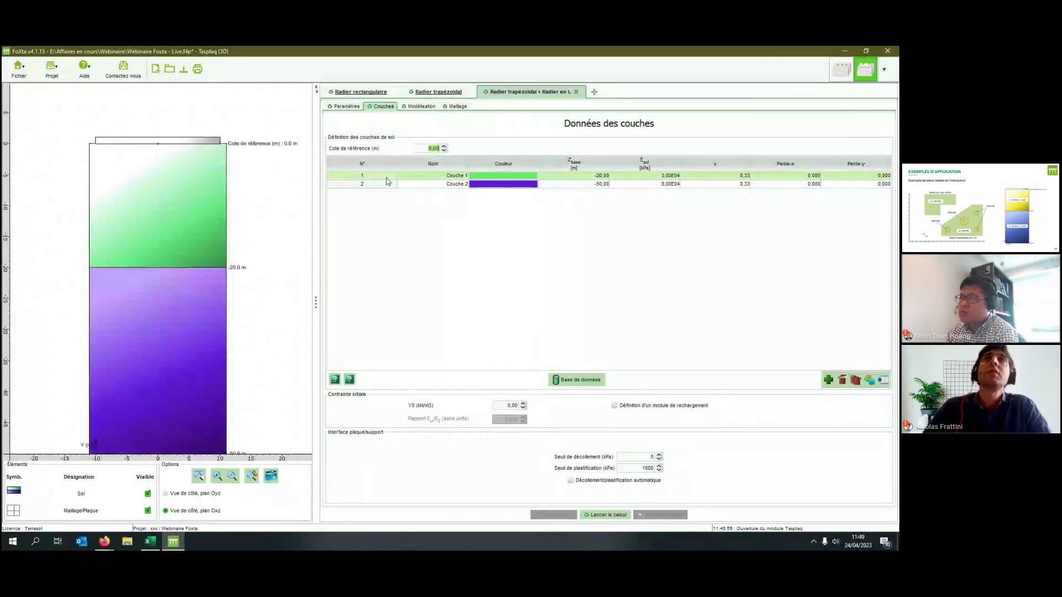
pyautogui.click(416, 108)
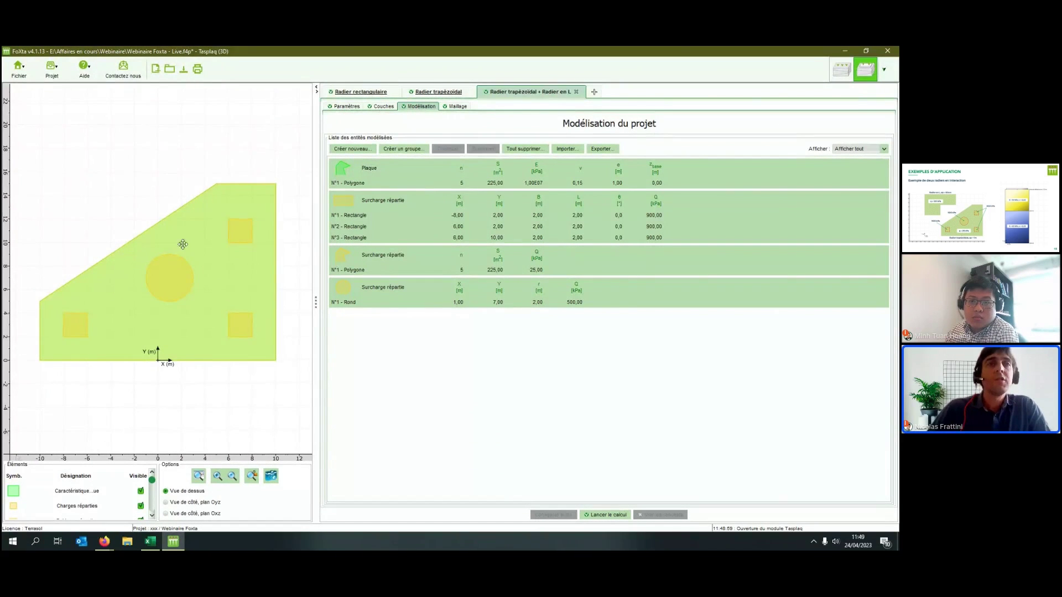
pyautogui.scroll(-4, 164, 348)
pyautogui.click(105, 541)
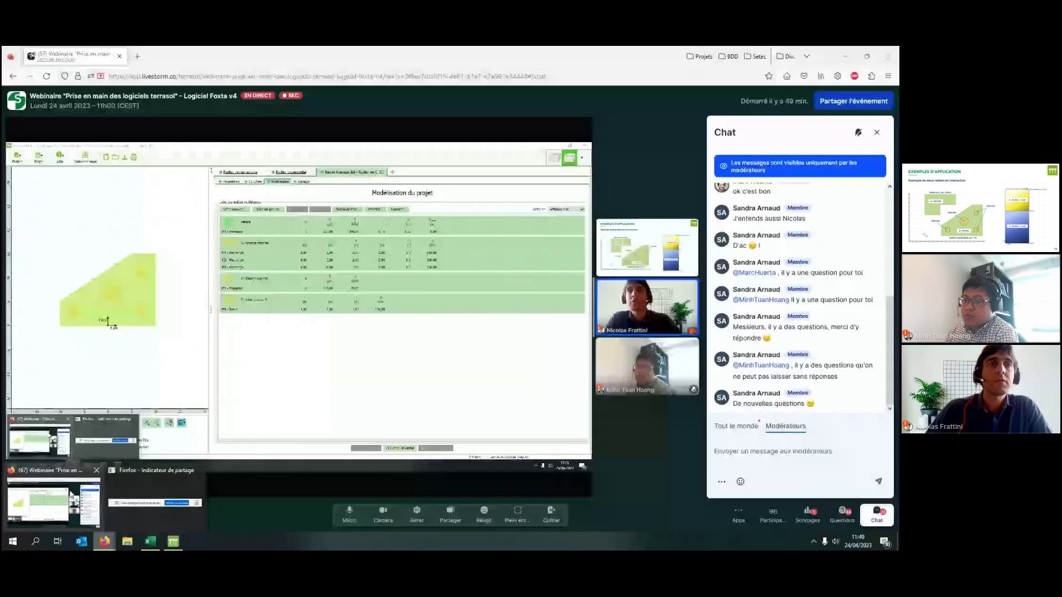
pyautogui.click(71, 494)
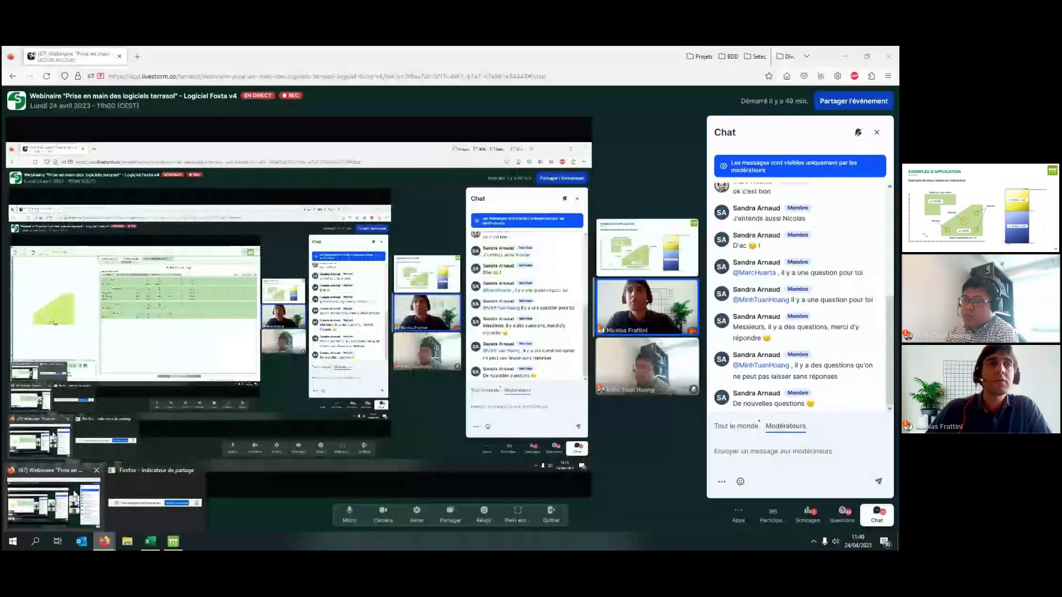
pyautogui.click(660, 241)
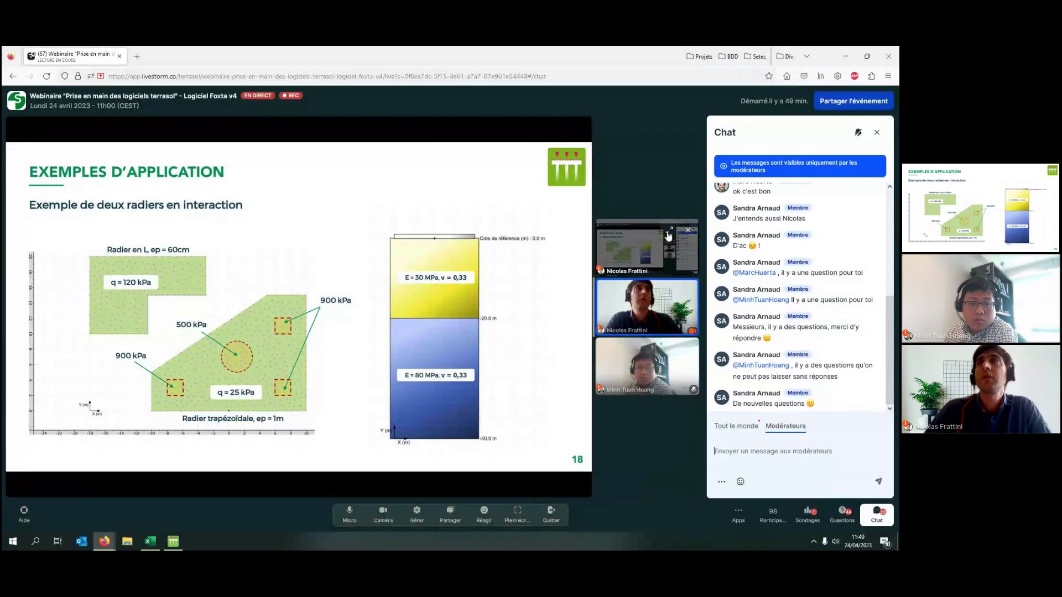
# Back in Tasplaq, define a new plate with Young's modulus 1.00E07 kPa, Poisson's ratio 0.15, thickness 0.60 m and base level -3.00 m.
pyautogui.hotkey('alt', 'Tab')
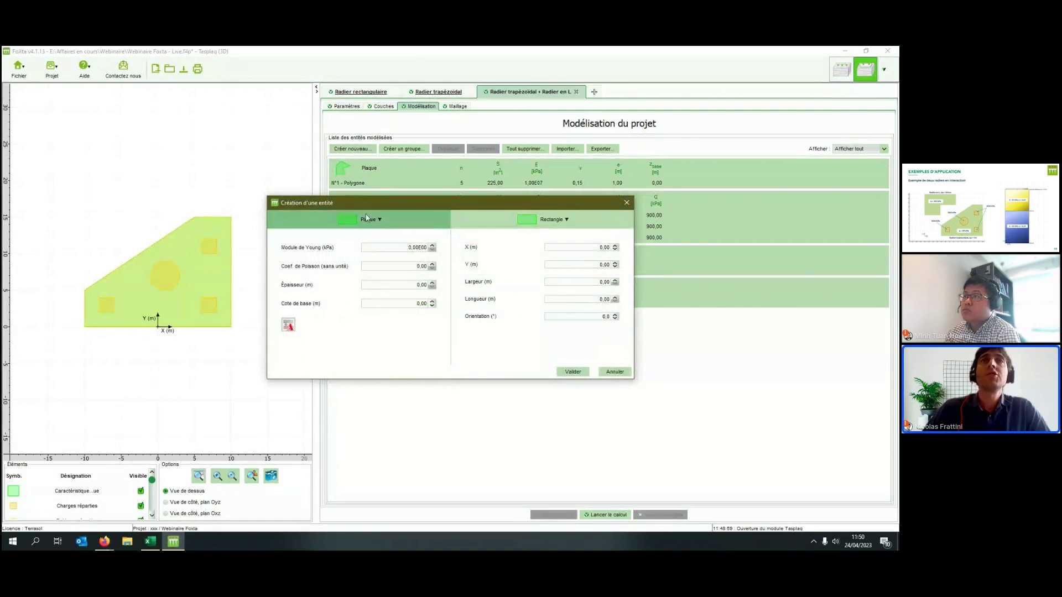
pyautogui.click(401, 247)
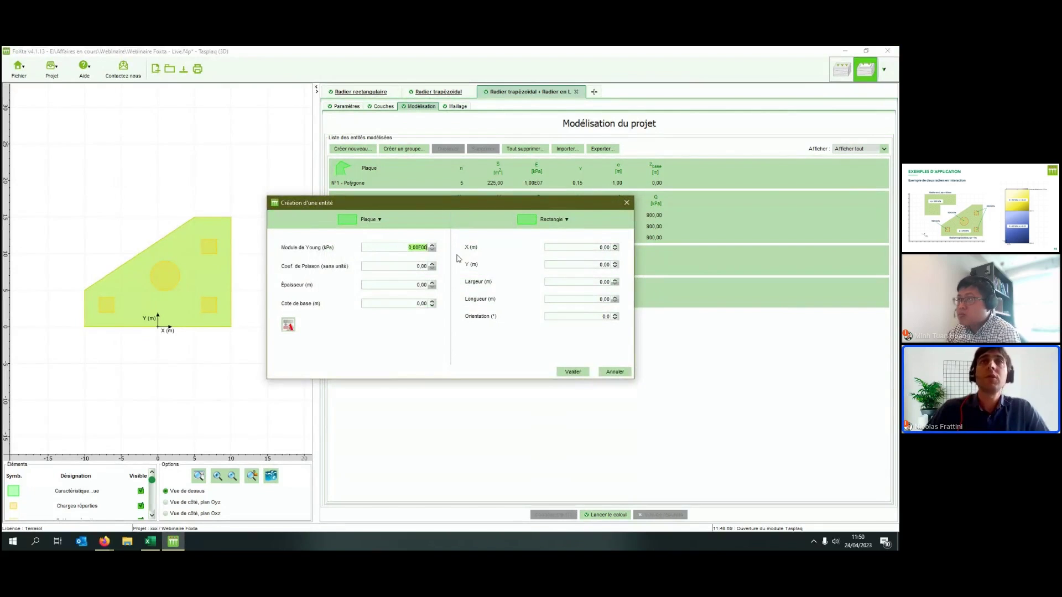
pyautogui.press('Tab')
pyautogui.write('0.15')
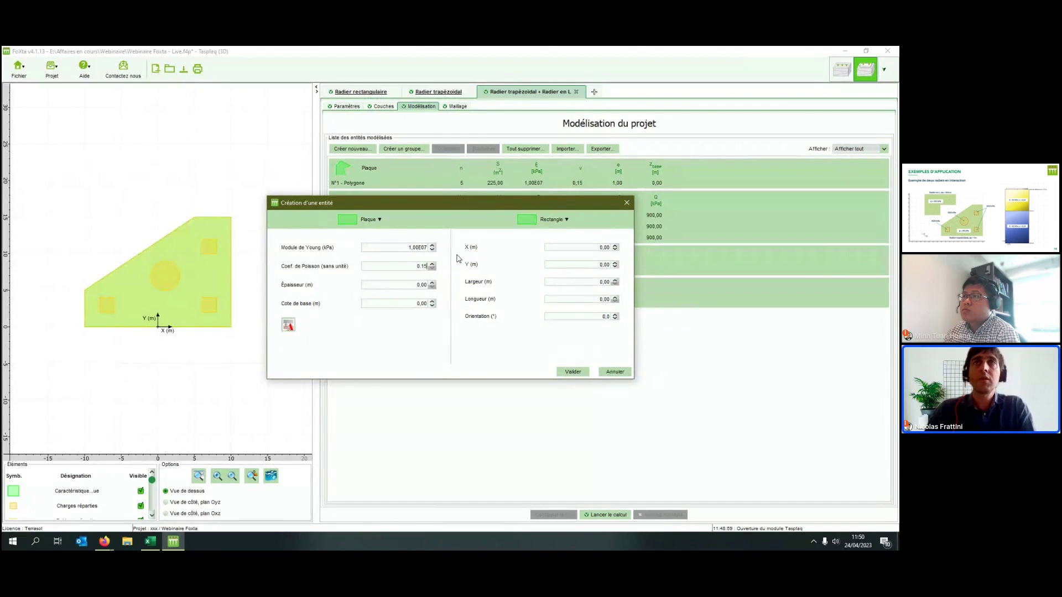
pyautogui.write('0.6')
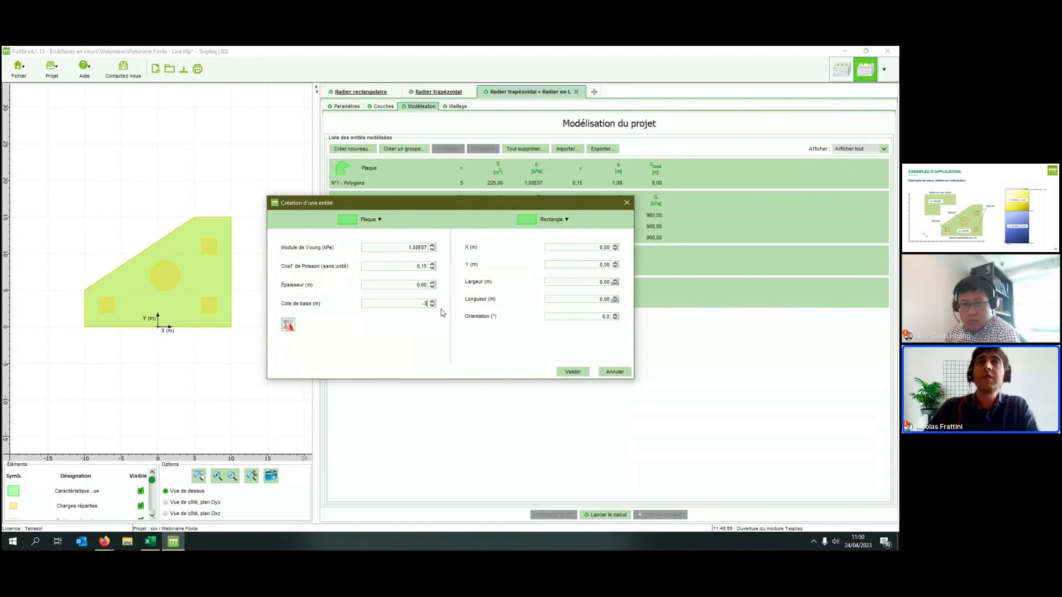
pyautogui.press('Tab')
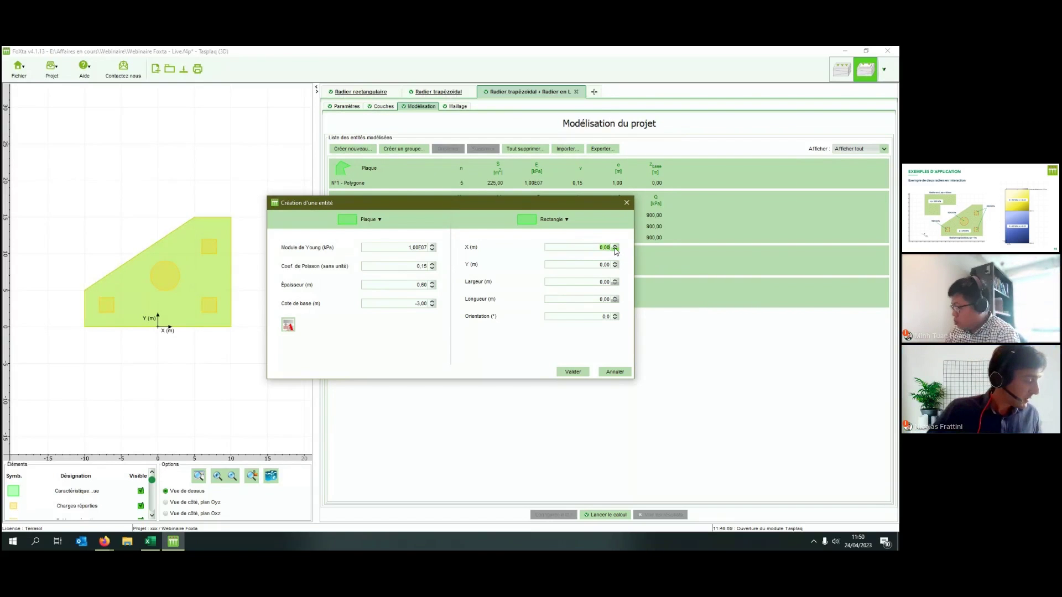
# Create the plate as a rectangle at X -18, Y 10 m with width 15 m and length 10 m.
pyautogui.write('-')
pyautogui.press('Tab')
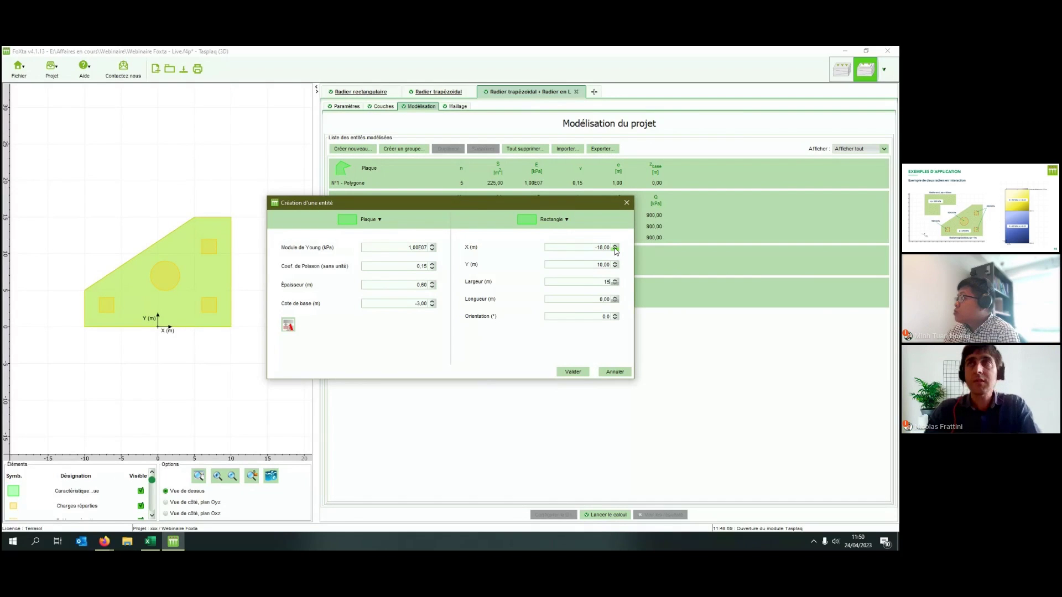
pyautogui.click(573, 372)
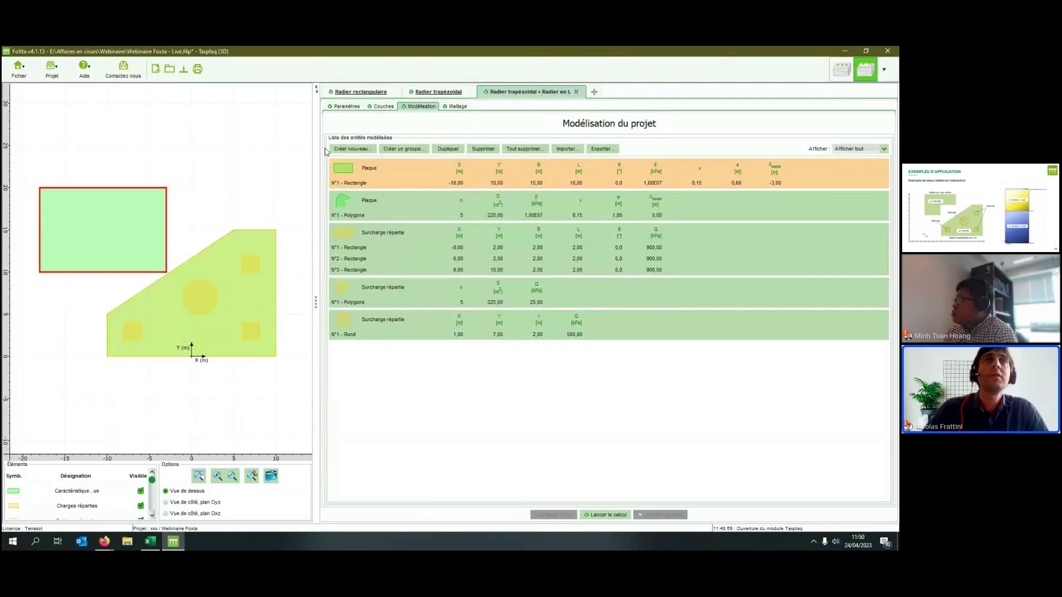
# Create a 120 kPa distributed surcharge (Surcharge répartie) on a rectangle at X -18, Y 10 m, 15 m wide and 10 m long.
pyautogui.click(362, 149)
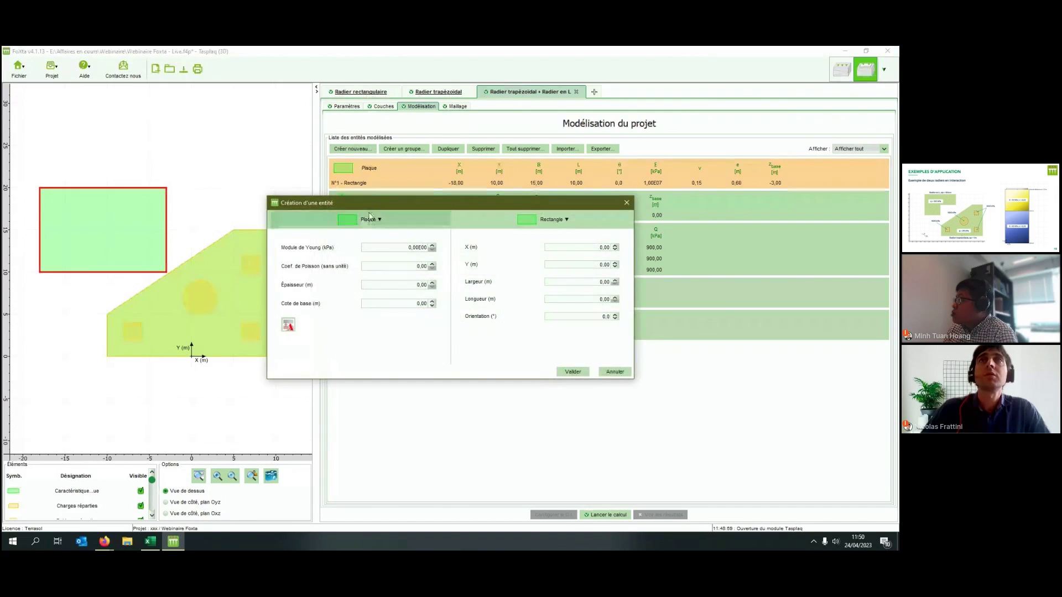
pyautogui.click(370, 220)
pyautogui.moveTo(318, 237)
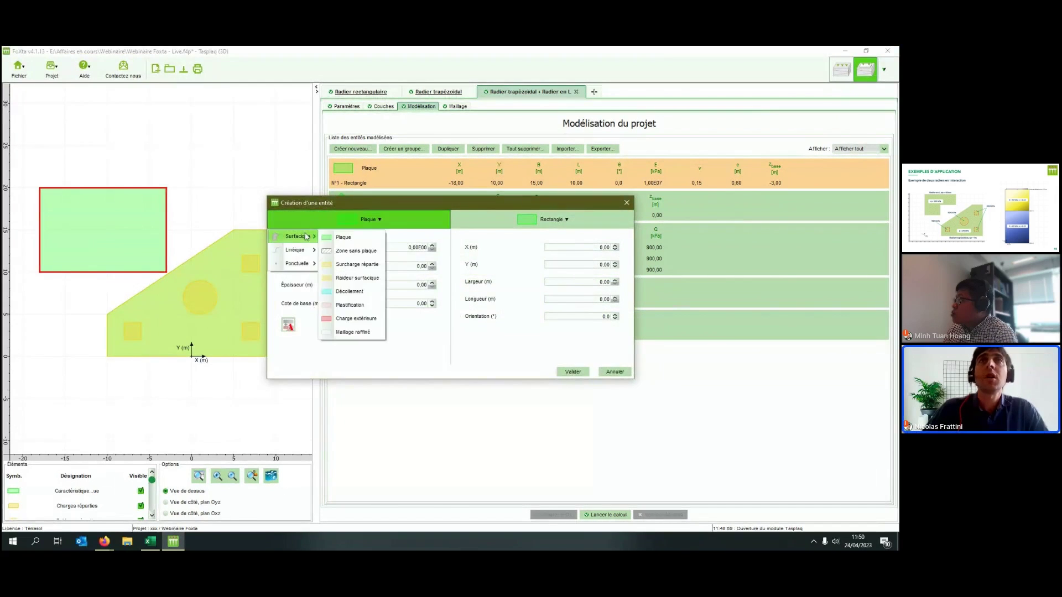
pyautogui.click(352, 266)
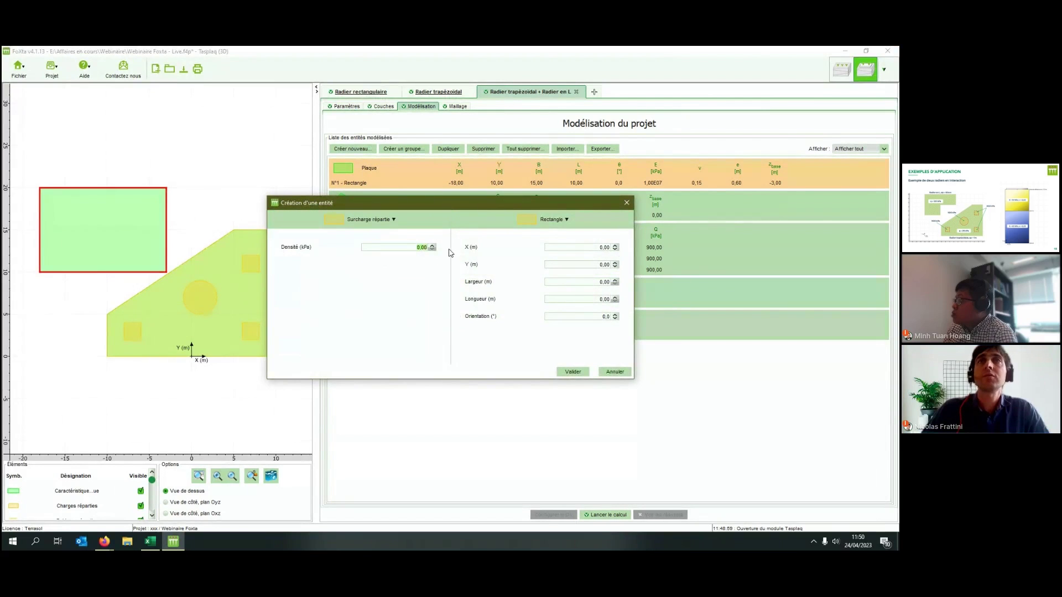
pyautogui.write('120')
pyautogui.press('Tab')
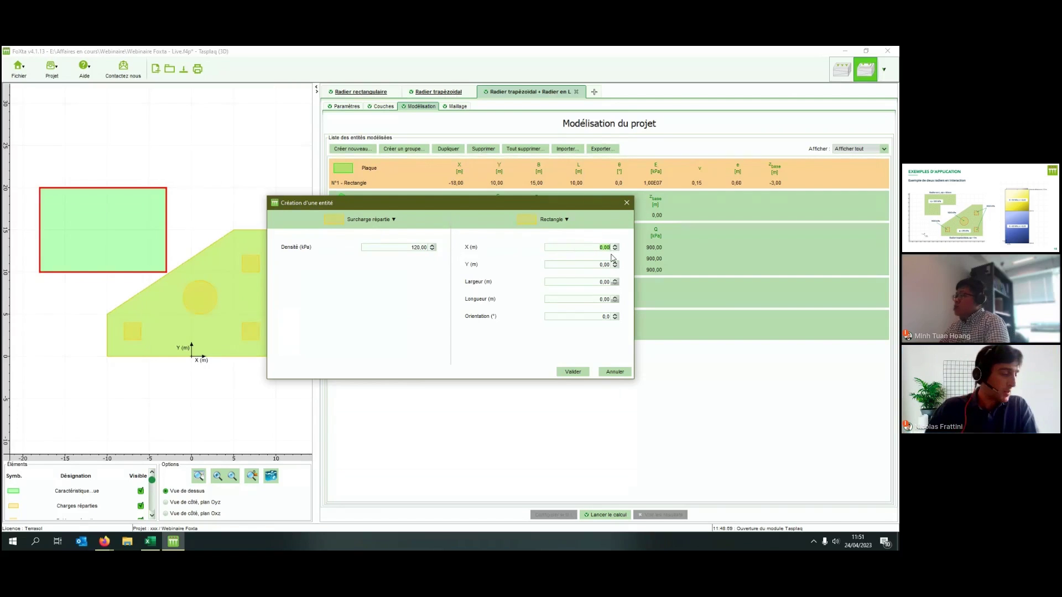
pyautogui.write('-18')
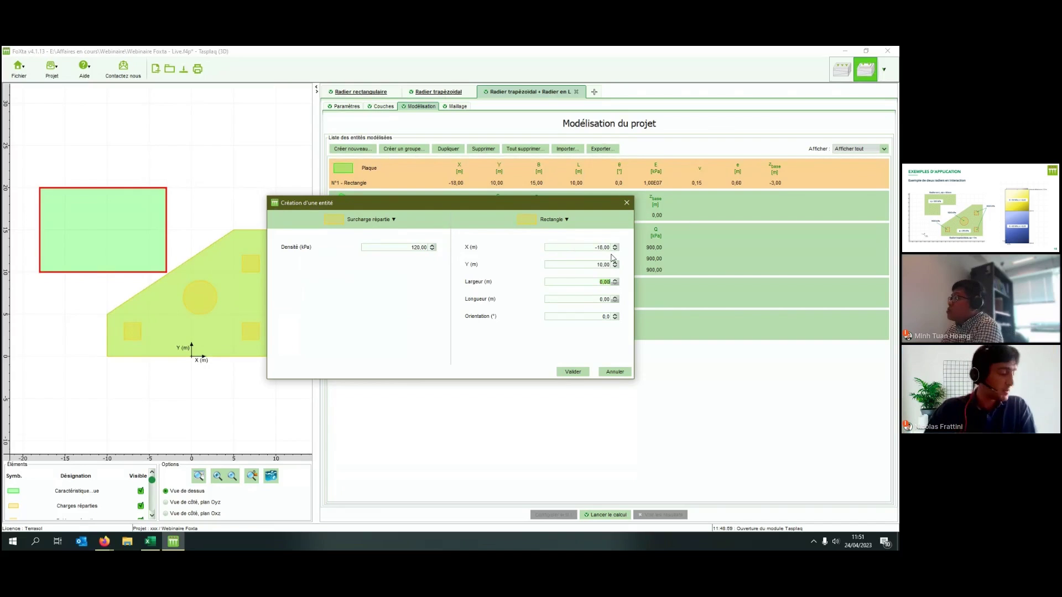
pyautogui.write('15')
pyautogui.press('Tab')
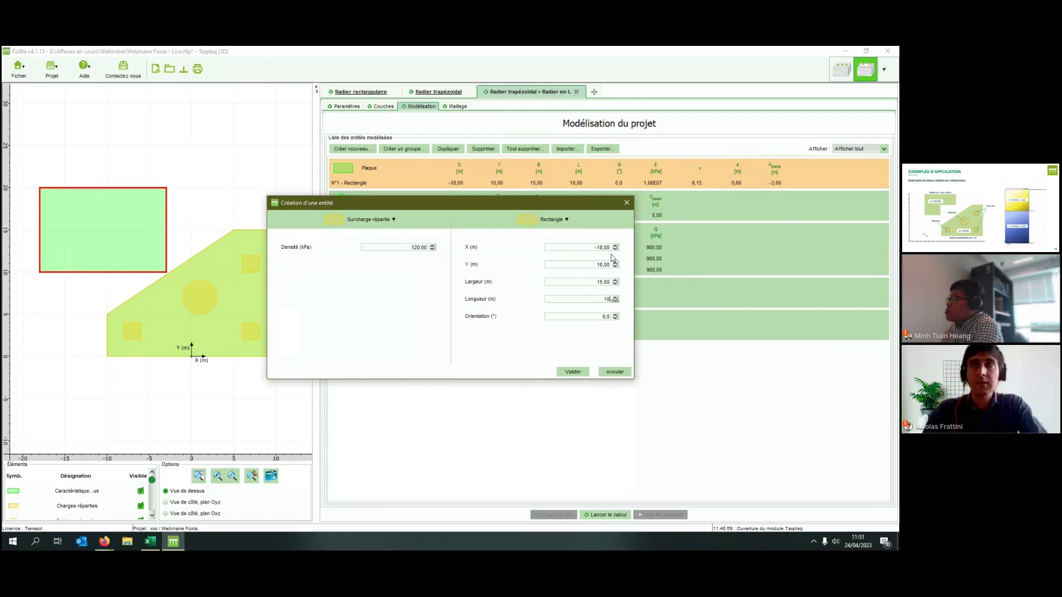
pyautogui.click(573, 371)
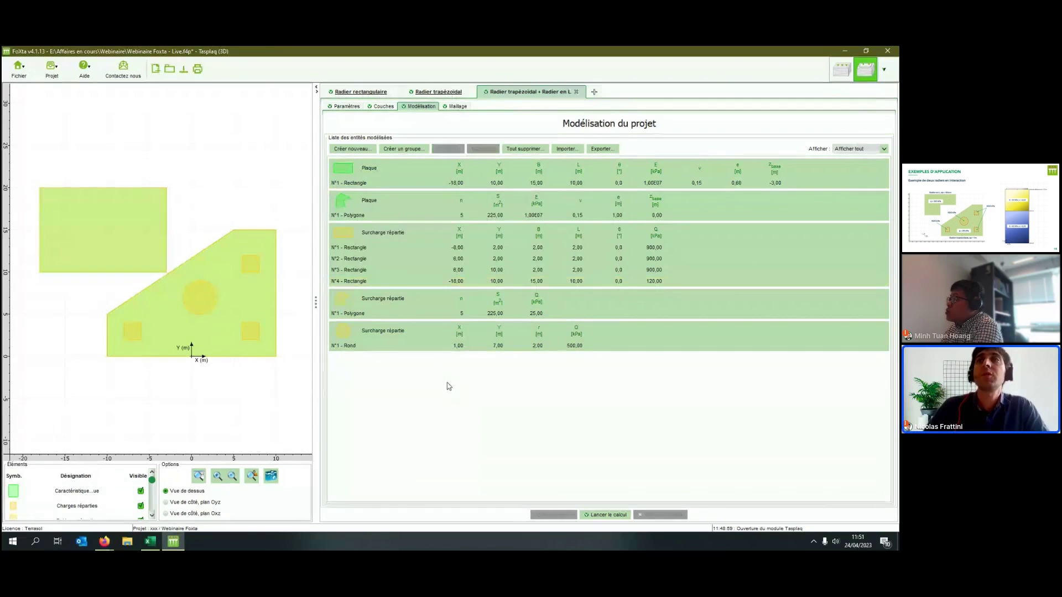
# Create a rectangular Zone sans plaque at X -10.50, Y 10 m with width 7.50 m and length 5 m to form the L-shaped raft.
pyautogui.click(354, 151)
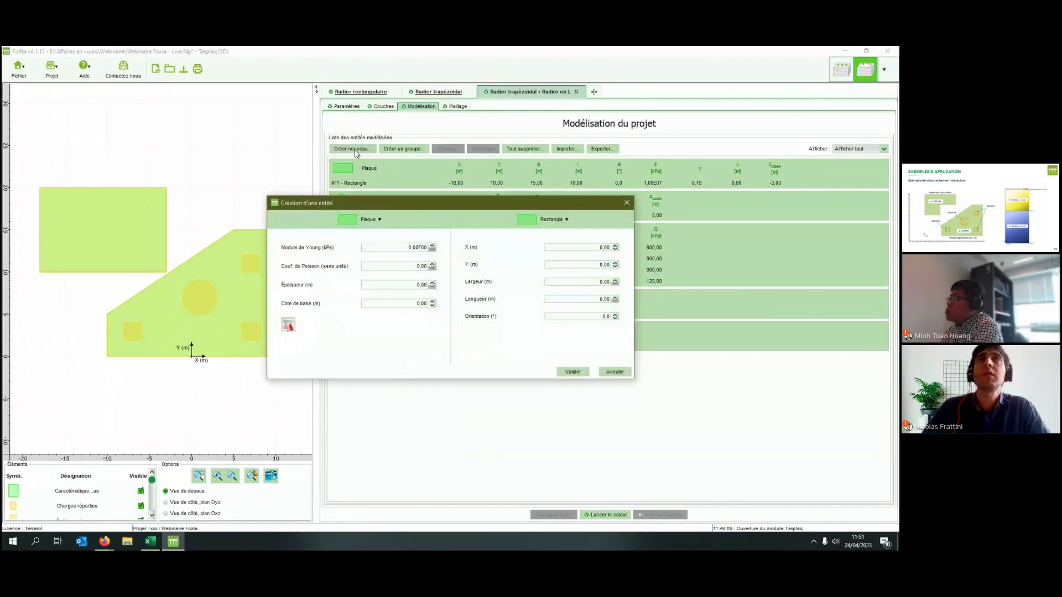
pyautogui.click(369, 220)
pyautogui.moveTo(312, 239)
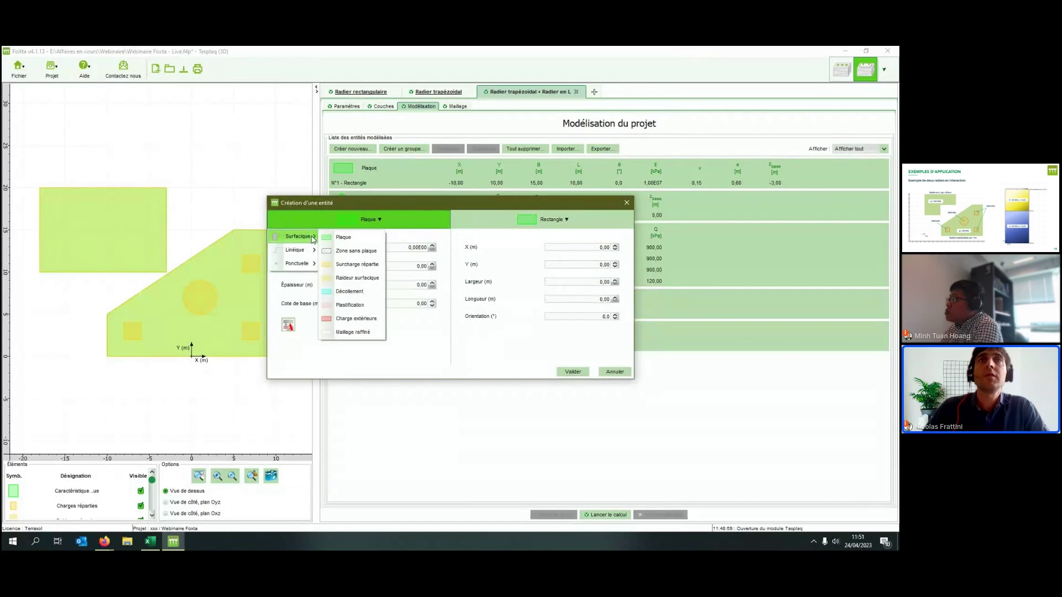
pyautogui.click(350, 251)
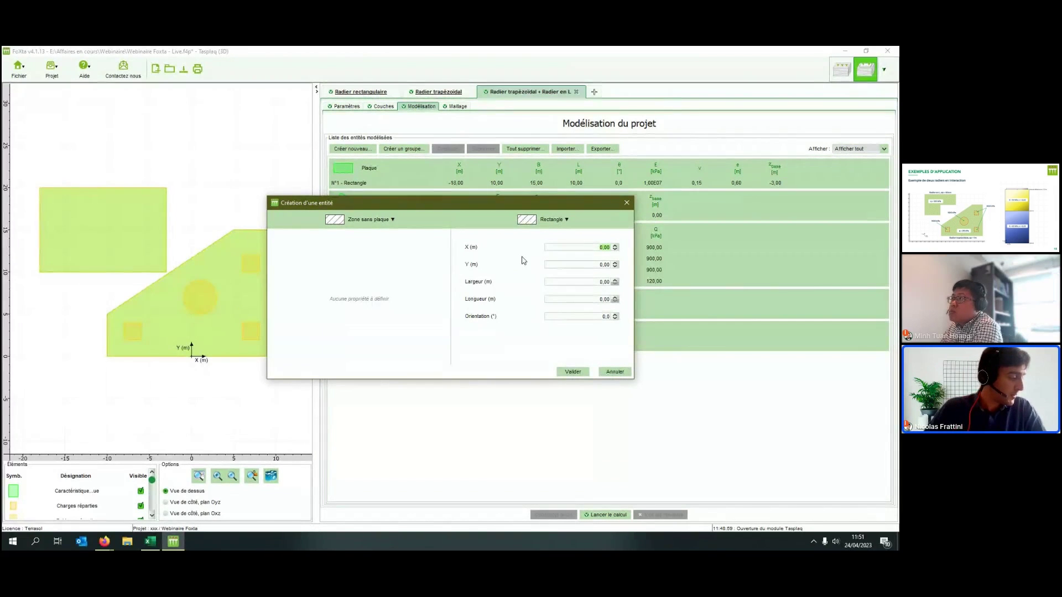
pyautogui.write('-1')
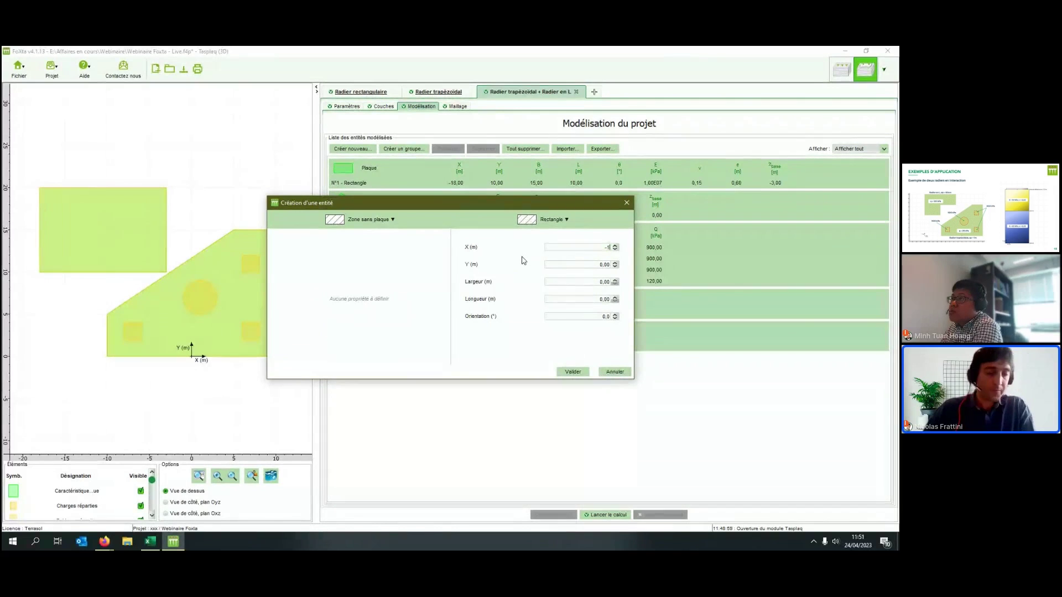
pyautogui.write('0.5')
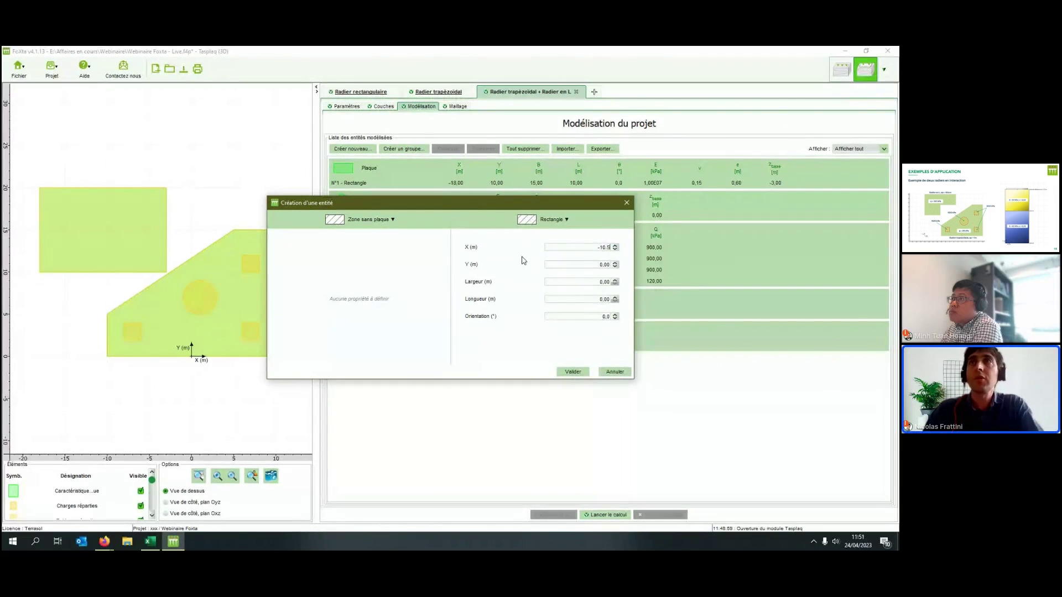
pyautogui.write('1')
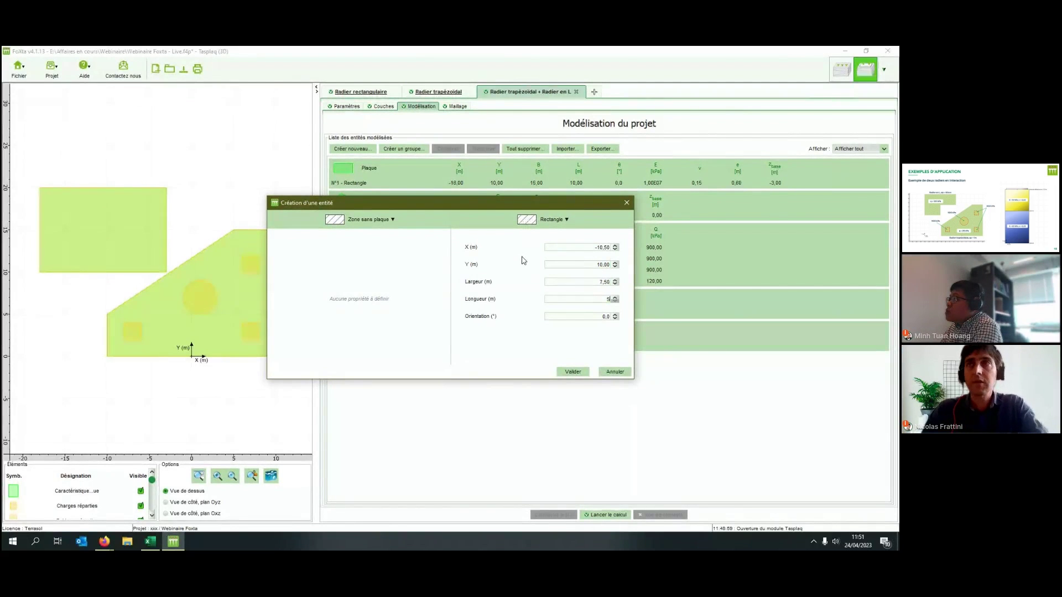
pyautogui.click(576, 374)
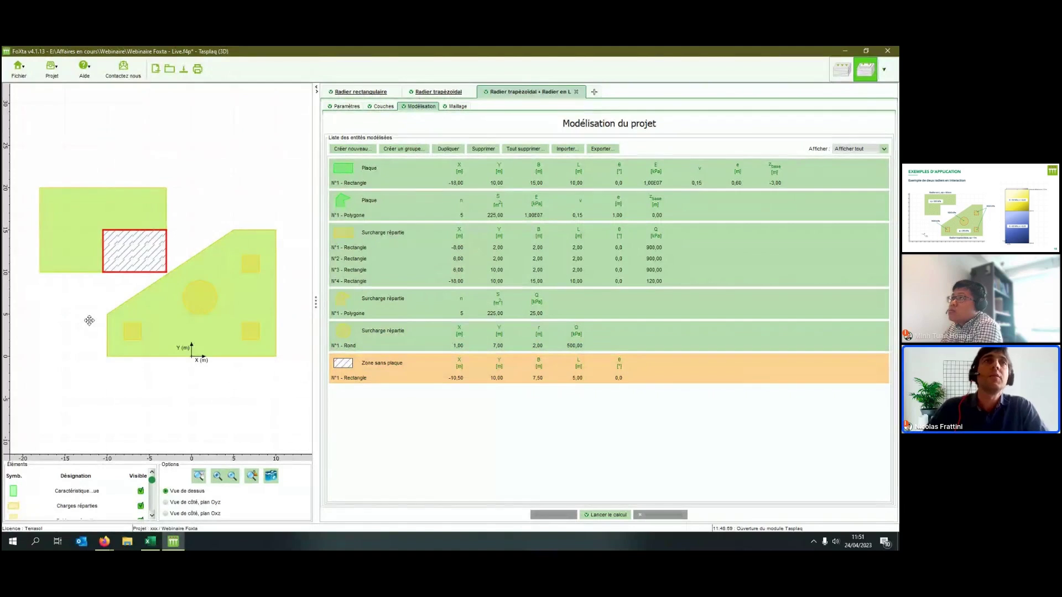
pyautogui.scroll(-2, 94, 284)
pyautogui.scroll(2, 116, 283)
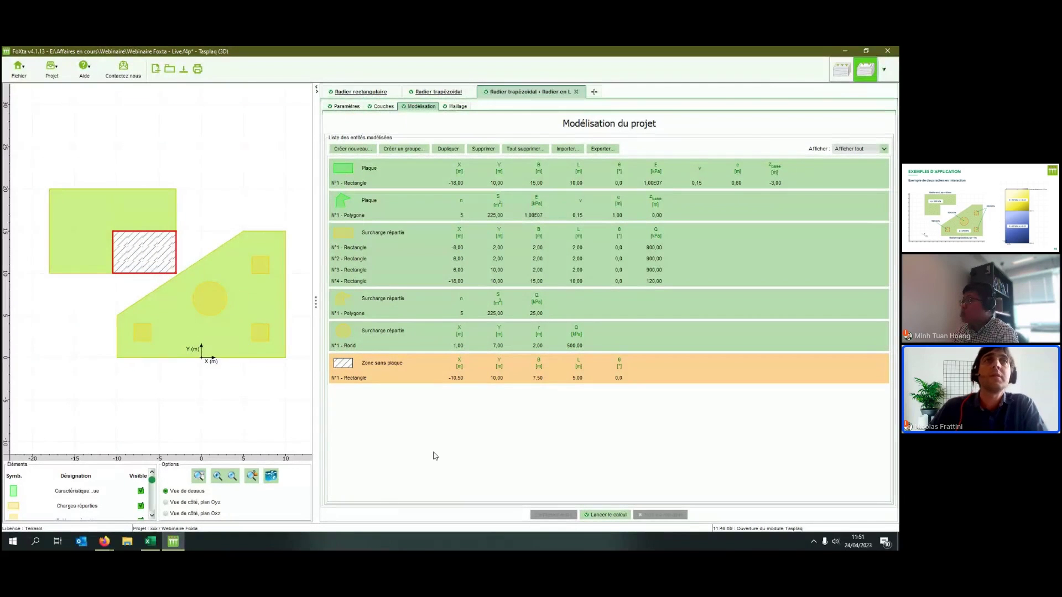
pyautogui.click(419, 431)
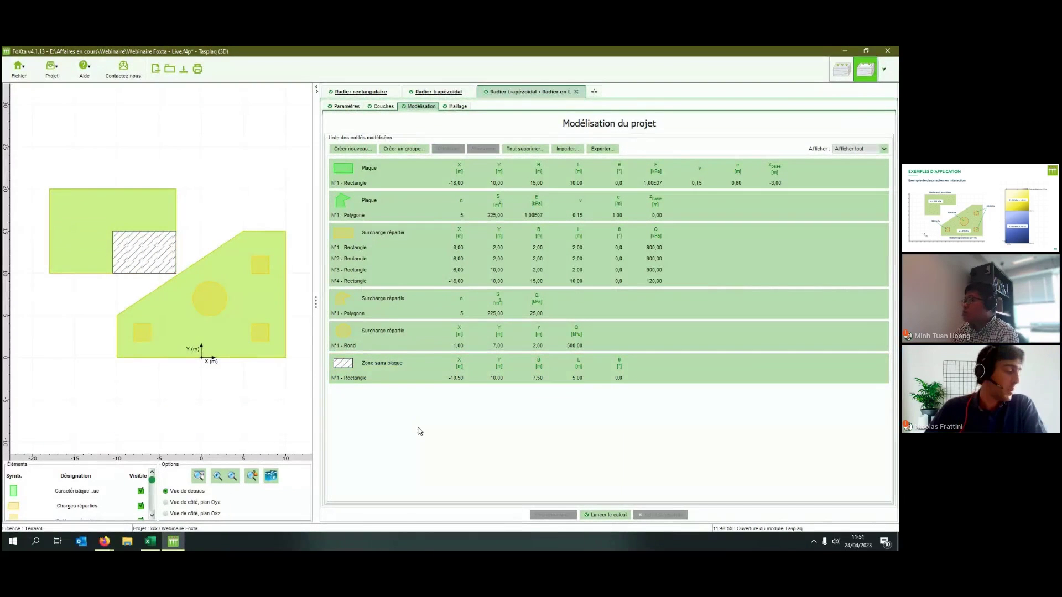
# Recalculate the mesh of the two-raft variant, run the calculation and close the finished-tasks report.
pyautogui.click(456, 106)
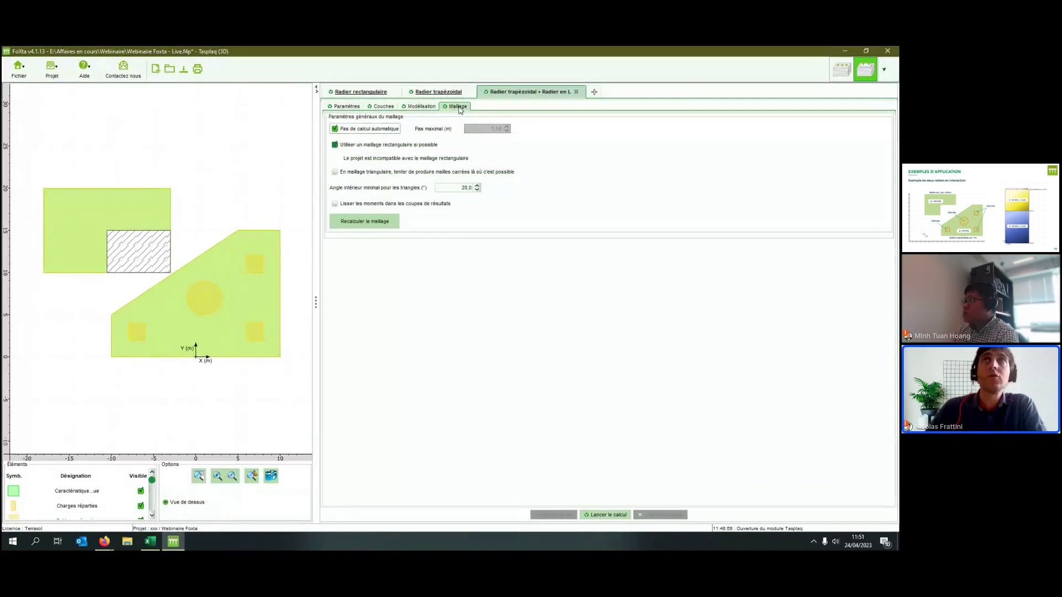
pyautogui.click(359, 224)
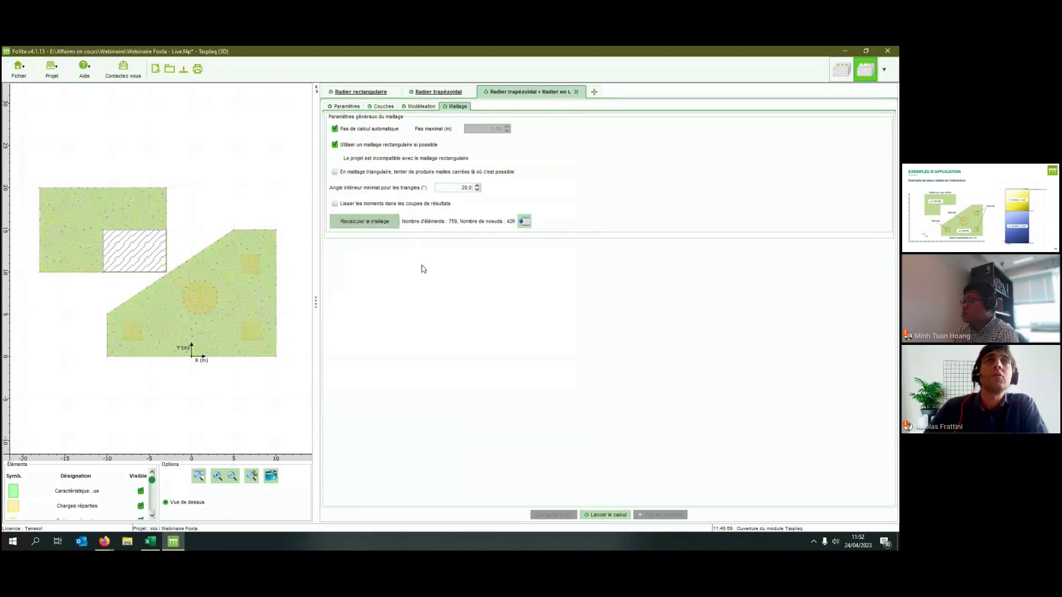
pyautogui.click(596, 515)
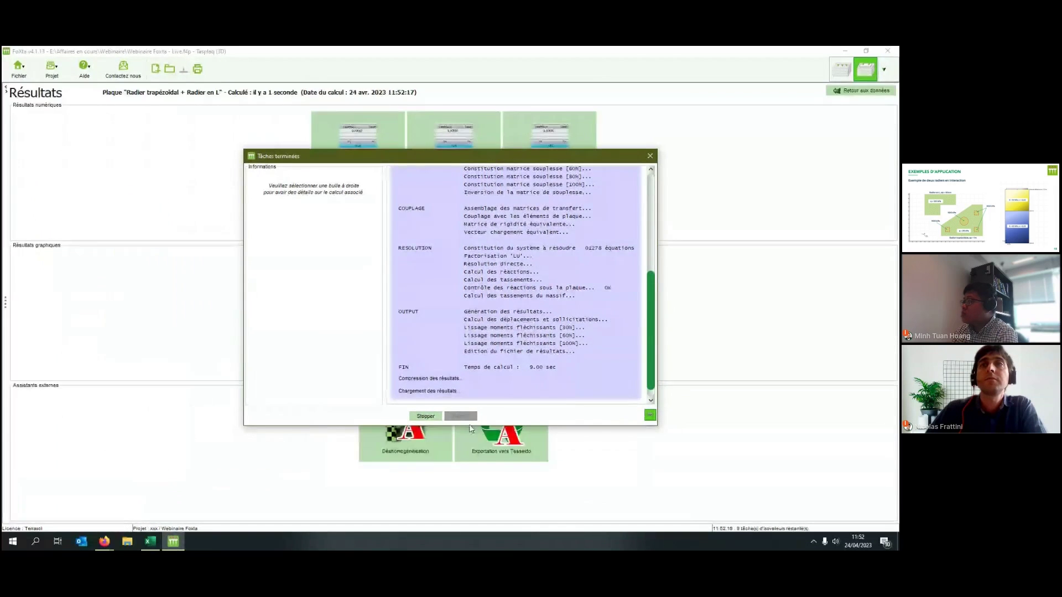
pyautogui.click(460, 415)
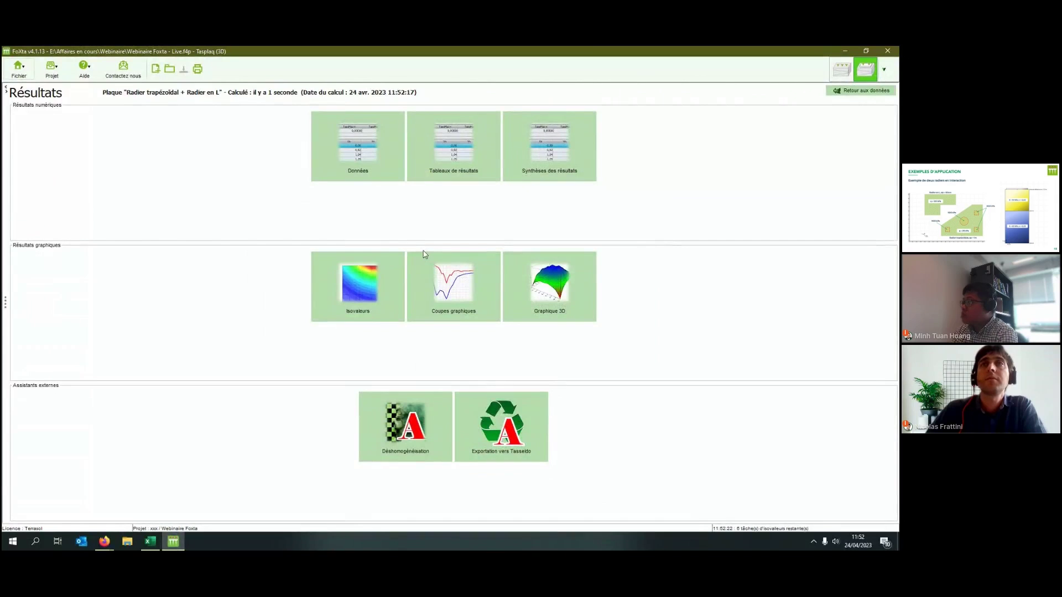
# Examine the plate deflection (Flèche de la plaque) isovalues of both rafts and return to the results overview.
pyautogui.click(349, 285)
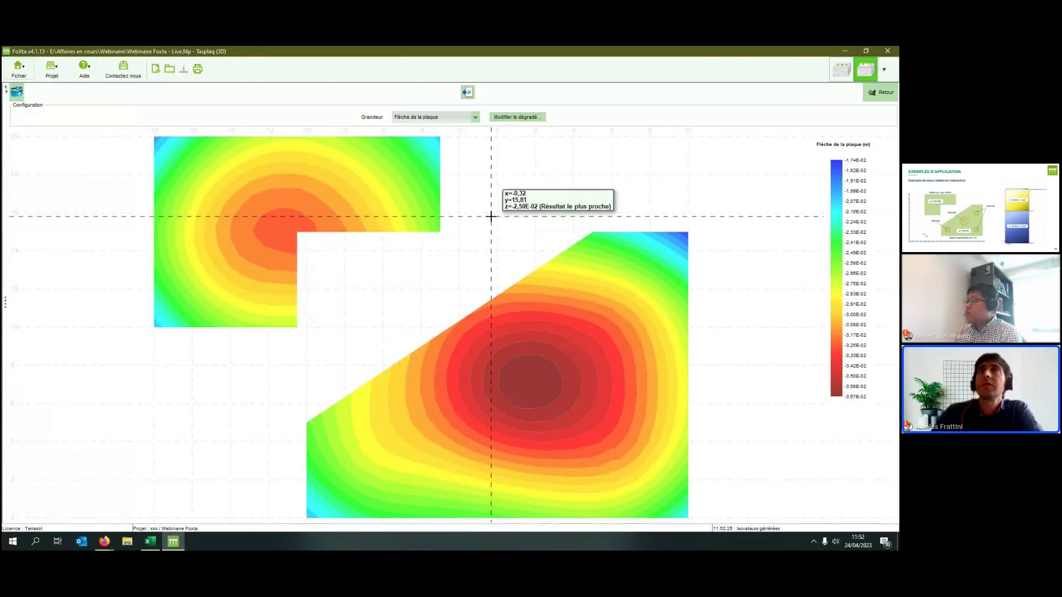
pyautogui.click(476, 118)
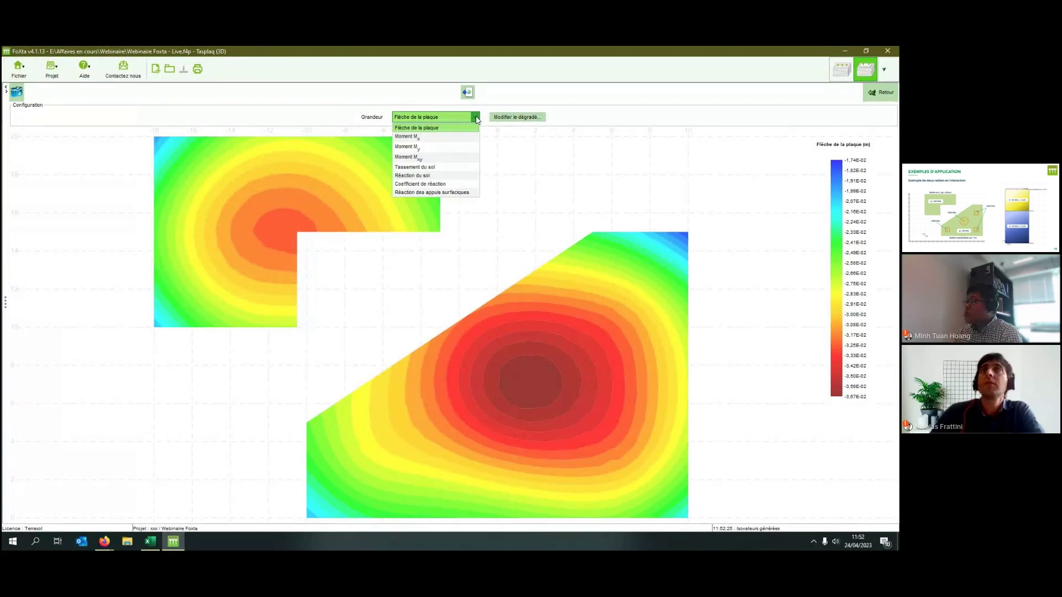
pyautogui.click(526, 116)
pyautogui.click(879, 92)
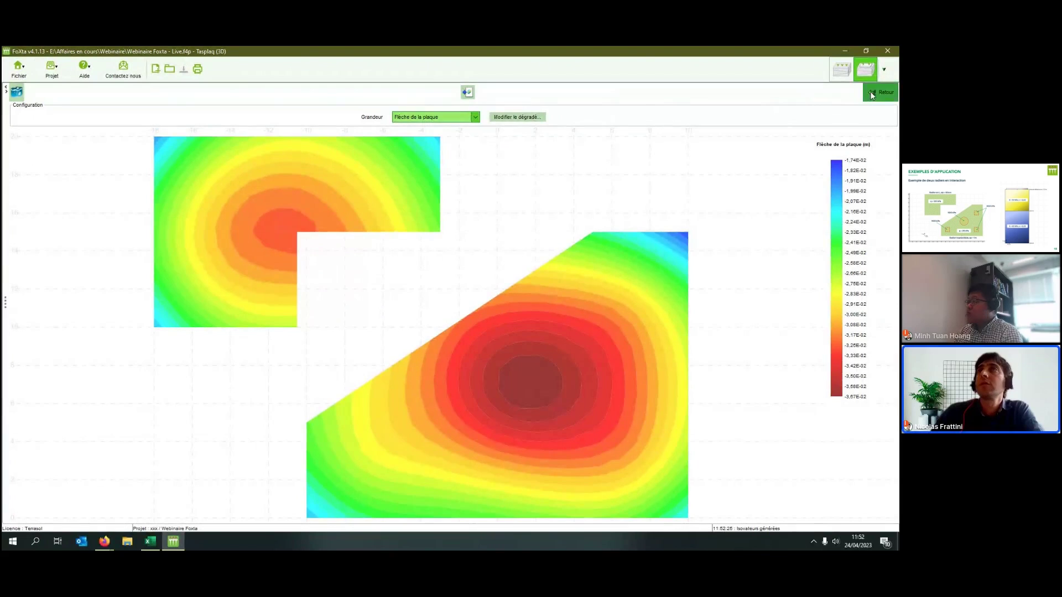
# Plot the plate deflection along an oriented section at -30.456° crossing both rafts.
pyautogui.click(459, 276)
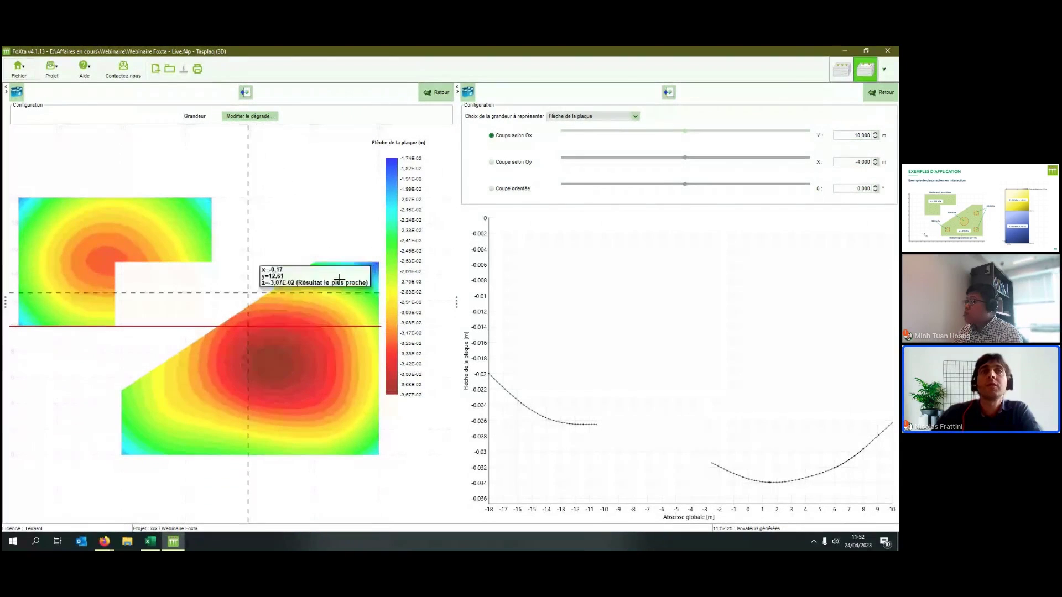
pyautogui.click(525, 192)
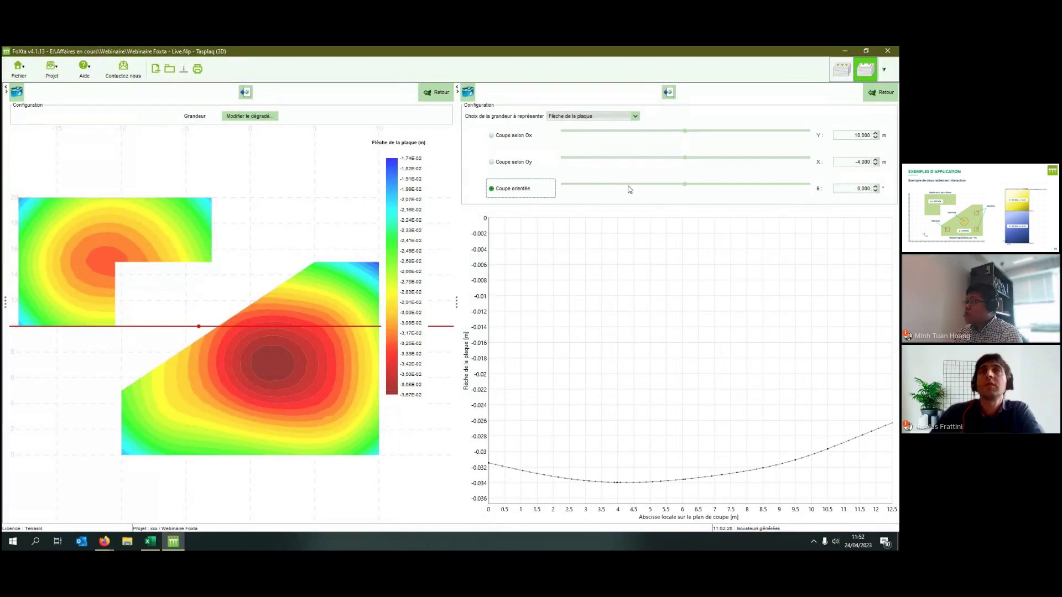
pyautogui.moveTo(685, 184); pyautogui.dragTo(644, 196)
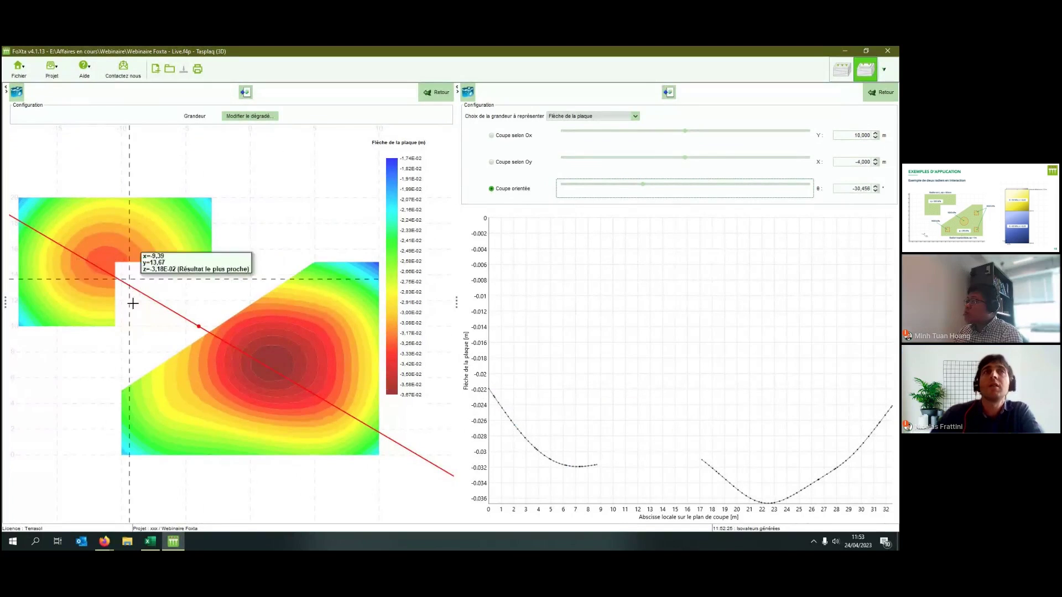
# Display the angular distortion (Distortion angulaire) along the oriented section, and return to the results overview.
pyautogui.click(576, 117)
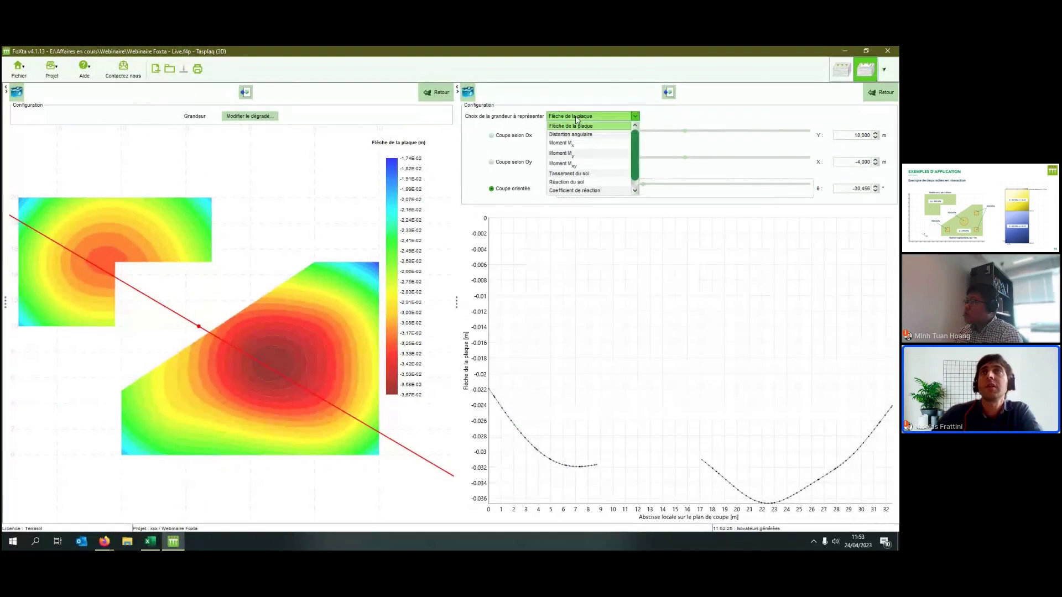
pyautogui.click(572, 134)
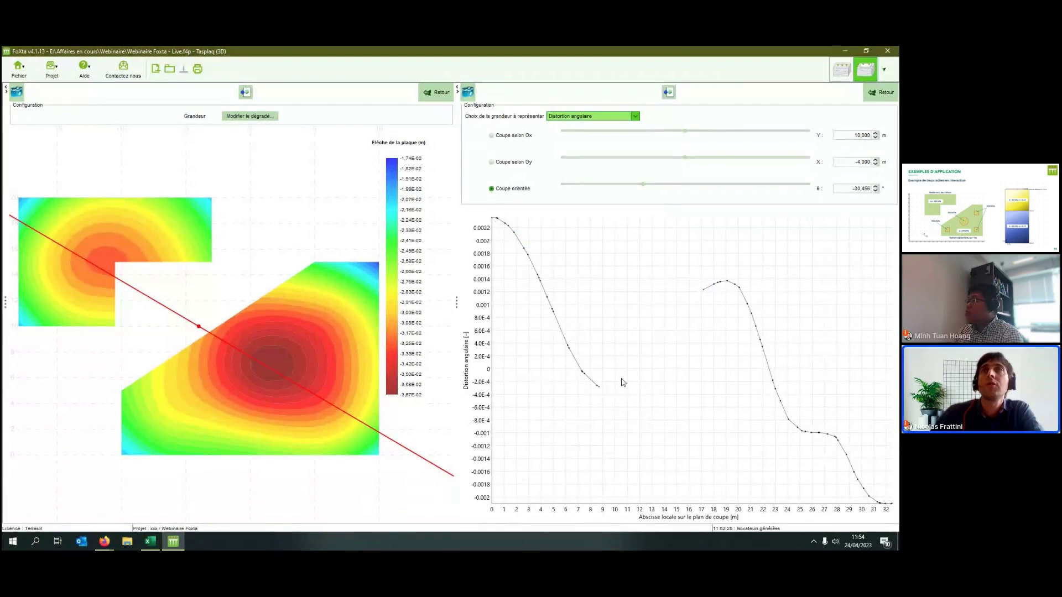
pyautogui.click(875, 95)
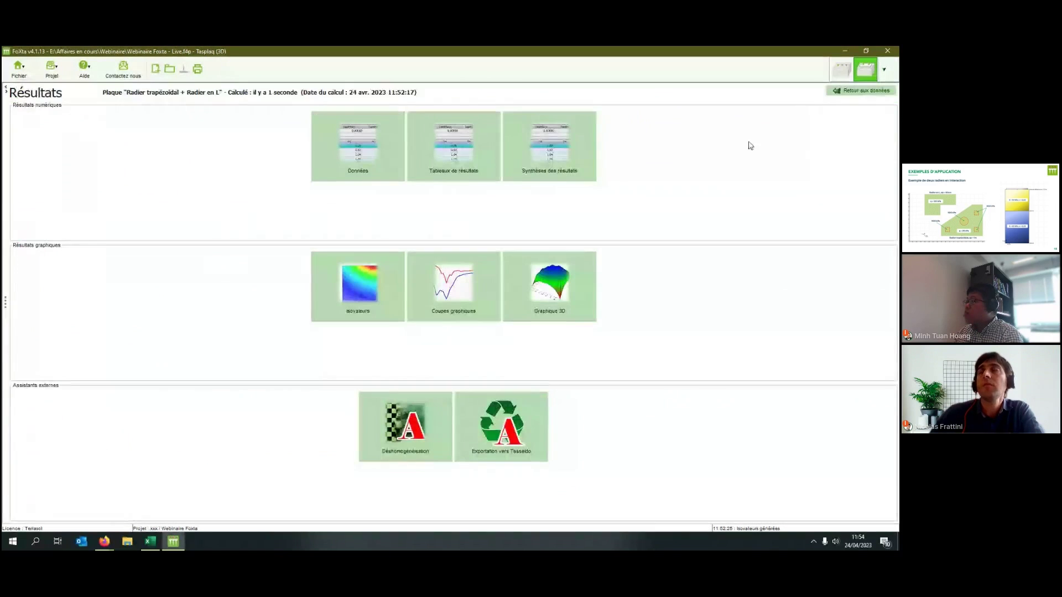
# Inspect the 3D graph of the plate deflection of both rafts from several angles and return to the results overview.
pyautogui.click(590, 307)
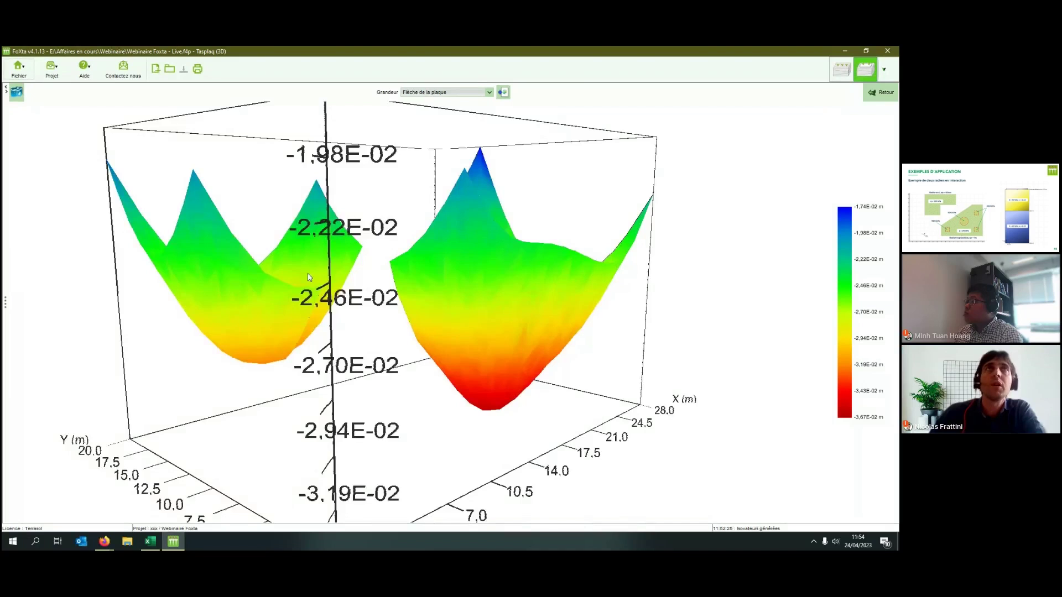
pyautogui.moveTo(310, 277); pyautogui.dragTo(327, 330)
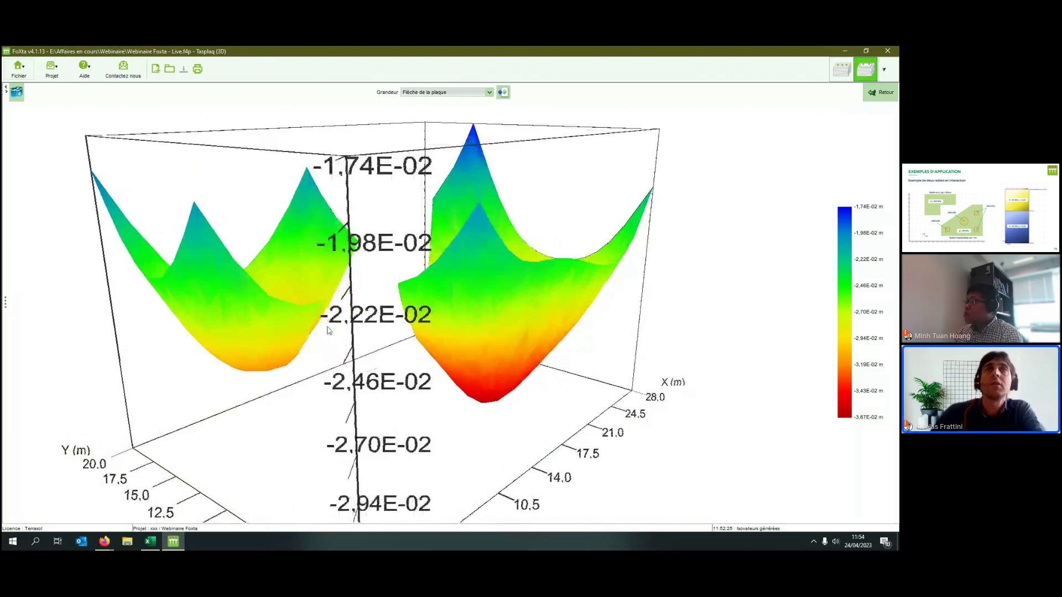
pyautogui.scroll(-5, 327, 331)
pyautogui.moveTo(443, 336); pyautogui.dragTo(484, 266)
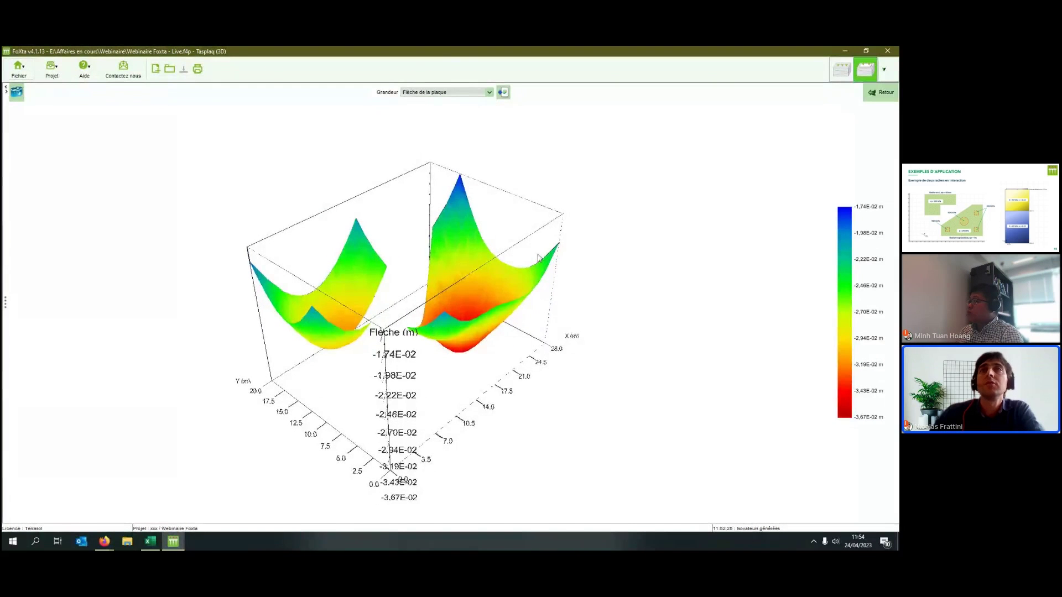
pyautogui.moveTo(320, 290); pyautogui.dragTo(292, 298)
pyautogui.moveTo(375, 312); pyautogui.dragTo(275, 176)
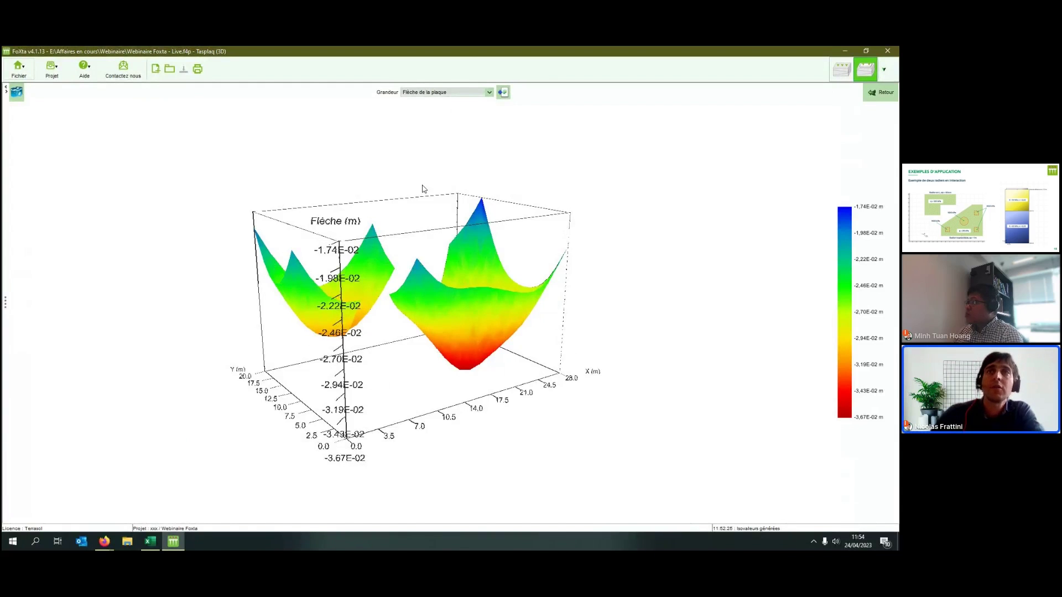
pyautogui.click(883, 95)
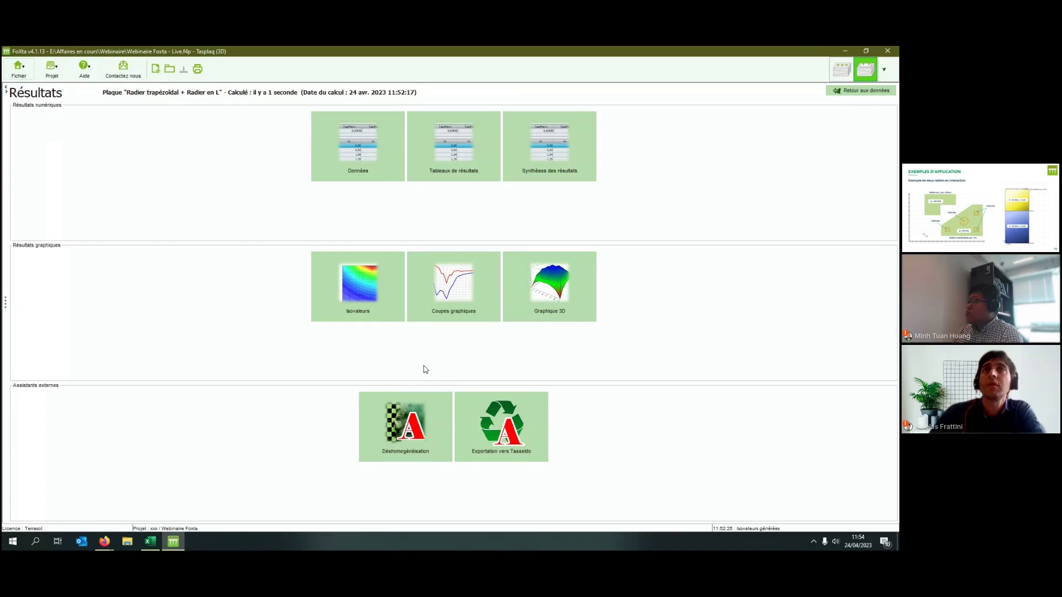
# Return to the variant's input data, switch to the Livestorm browser window and enlarge the two-interacting-rafts example slide.
pyautogui.click(836, 92)
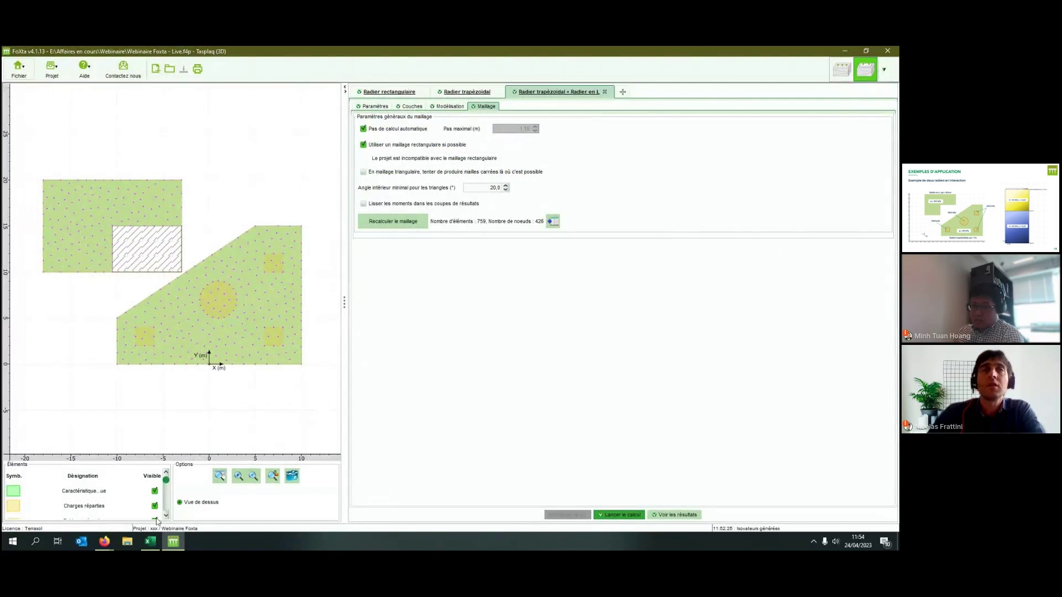
pyautogui.moveTo(113, 541)
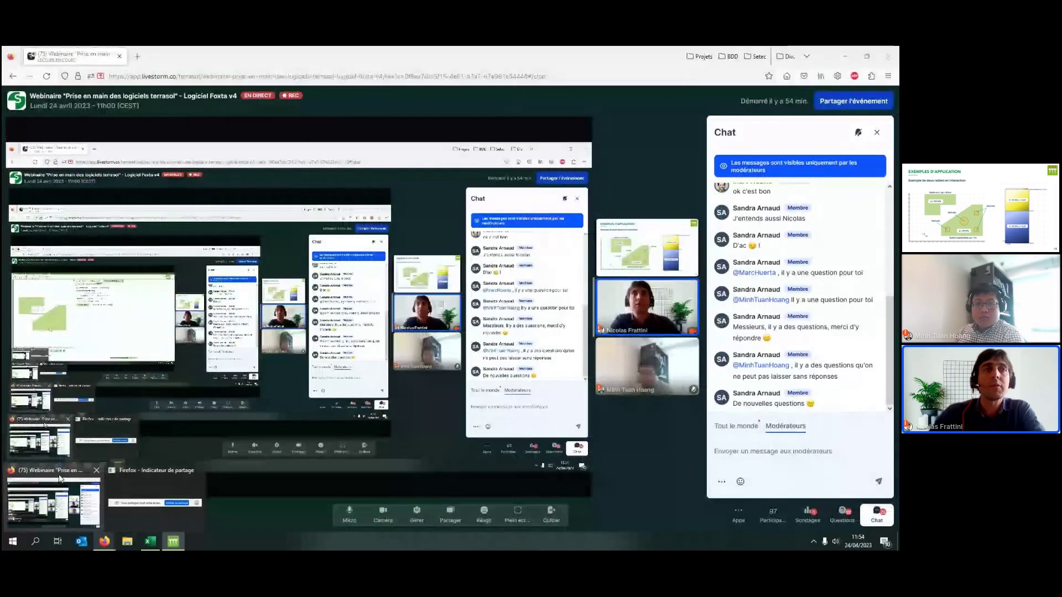
pyautogui.click(61, 479)
pyautogui.click(664, 253)
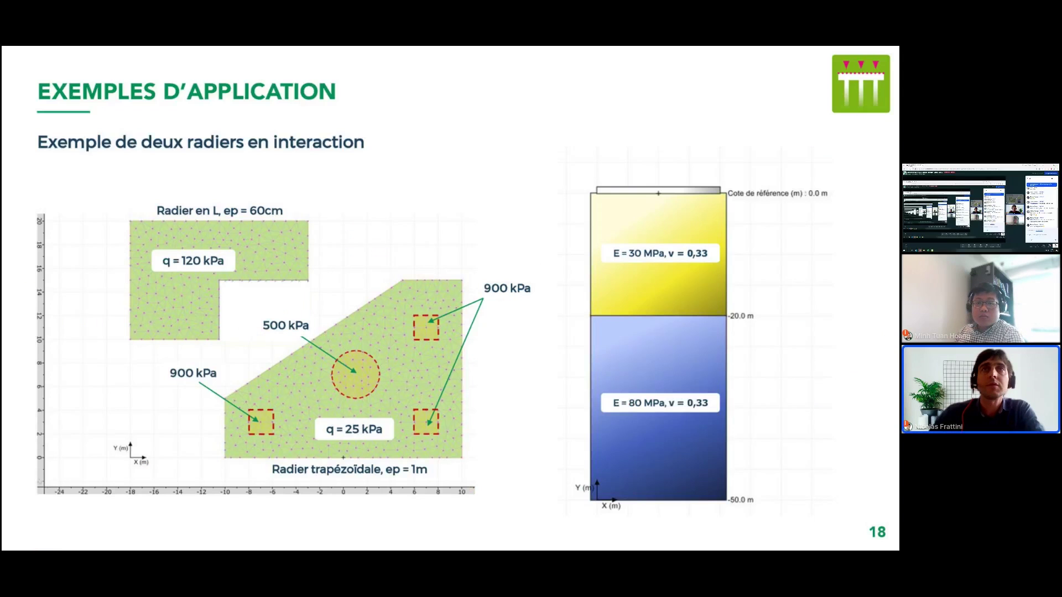